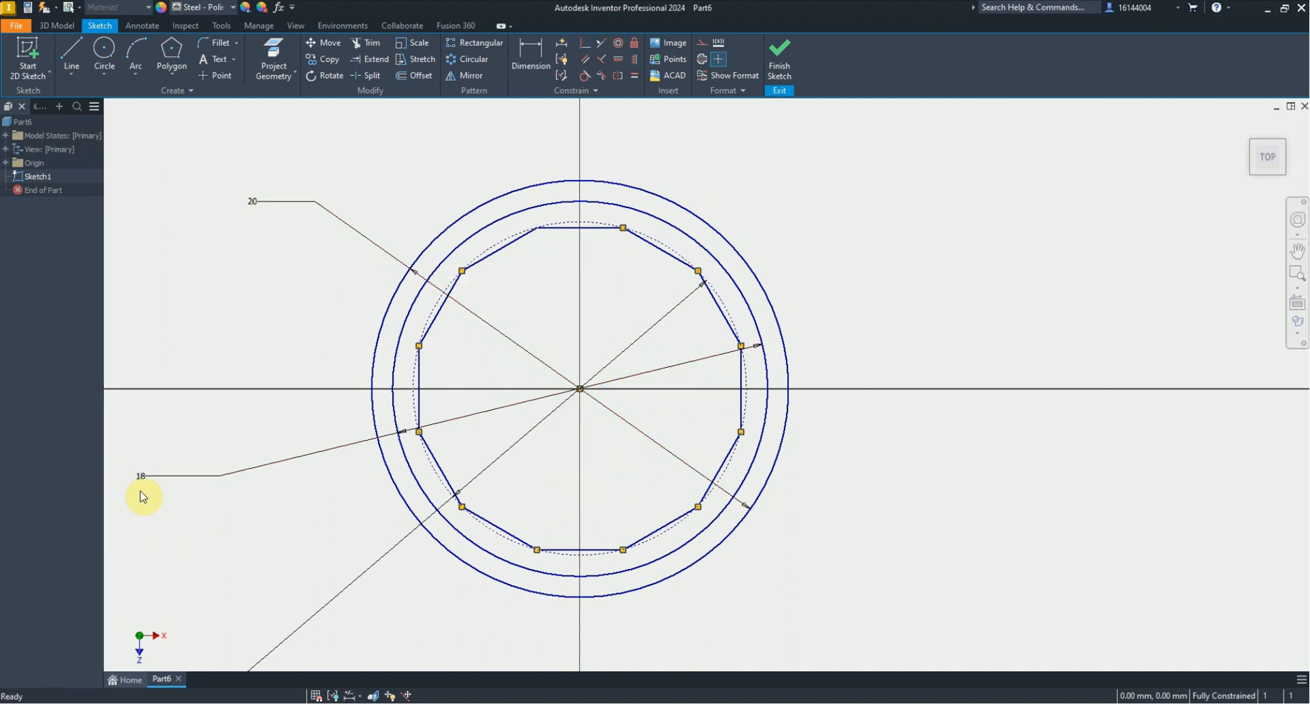
Step: Move the 18 mm dimension next to the 20 mm one and draw three lines outward from the centre: horizontal, through a polygon vertex, and across the adjacent edge
left_click_drag(143, 477, 293, 167)
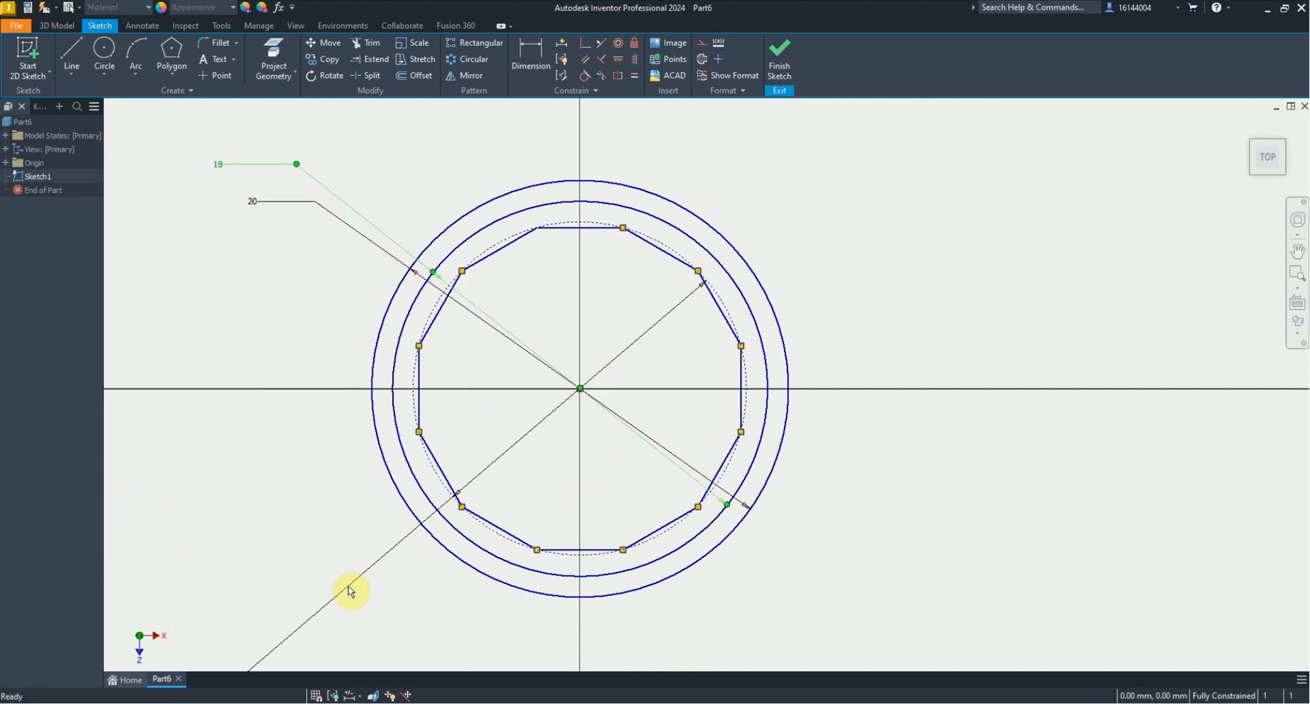
left_click(73, 54)
left_click(580, 388)
double_click(872, 389)
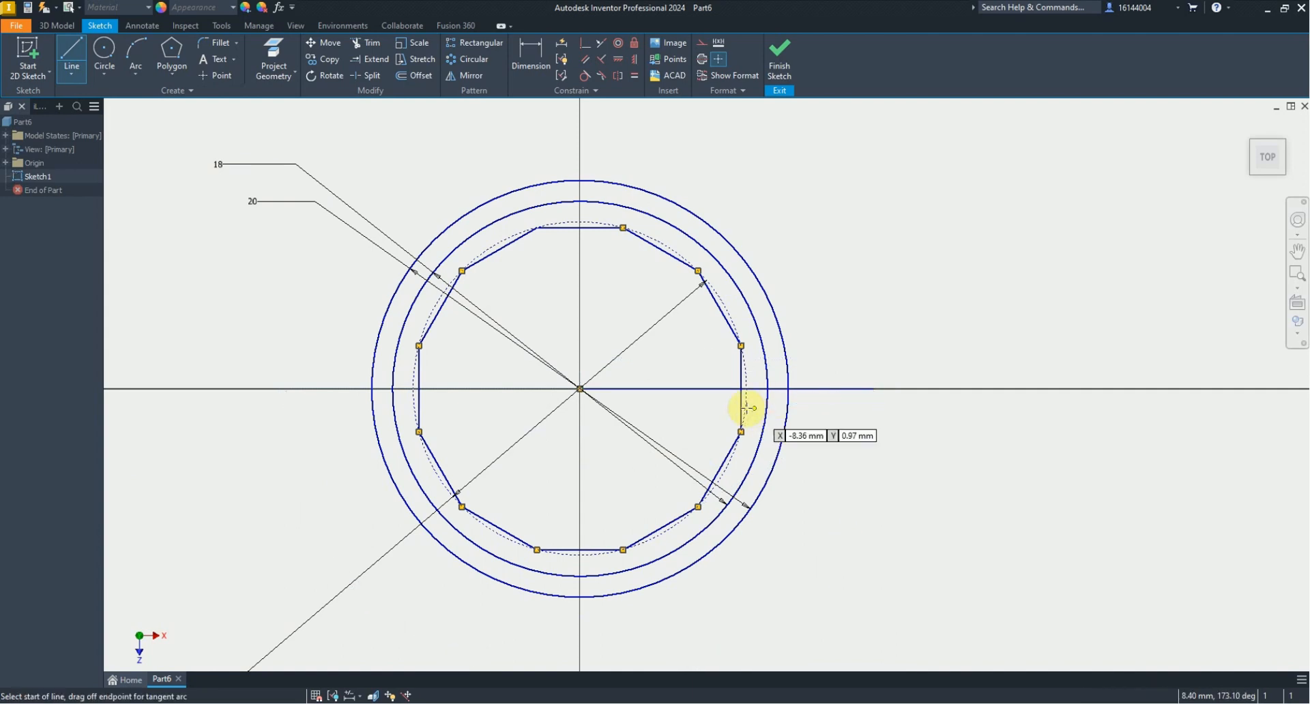
left_click(580, 389)
scroll(741, 352, "up", 2)
left_click(861, 310)
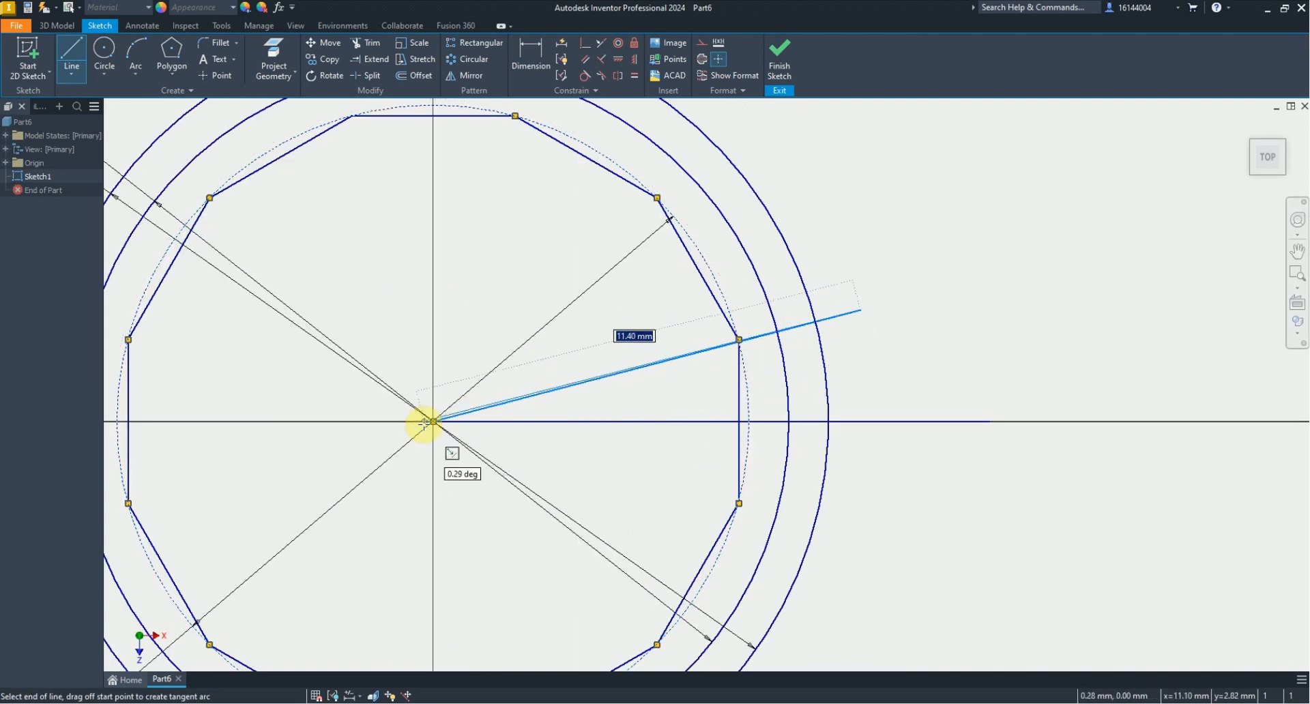
left_click(432, 422)
left_click(819, 194)
key("Escape")
Step: Convert the three lines to construction geometry and make the upper one coincident with the midpoint of the adjacent polygon edge
left_click(626, 294)
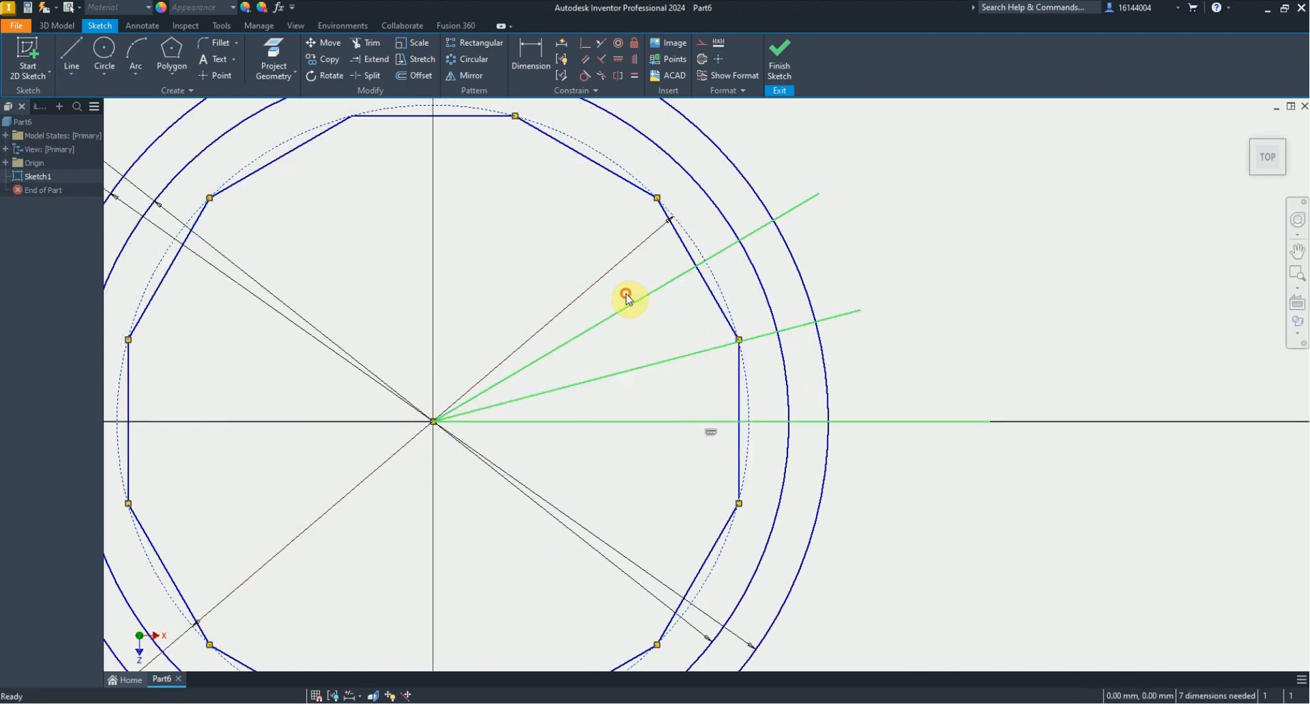
left_click(719, 58)
left_click(712, 254)
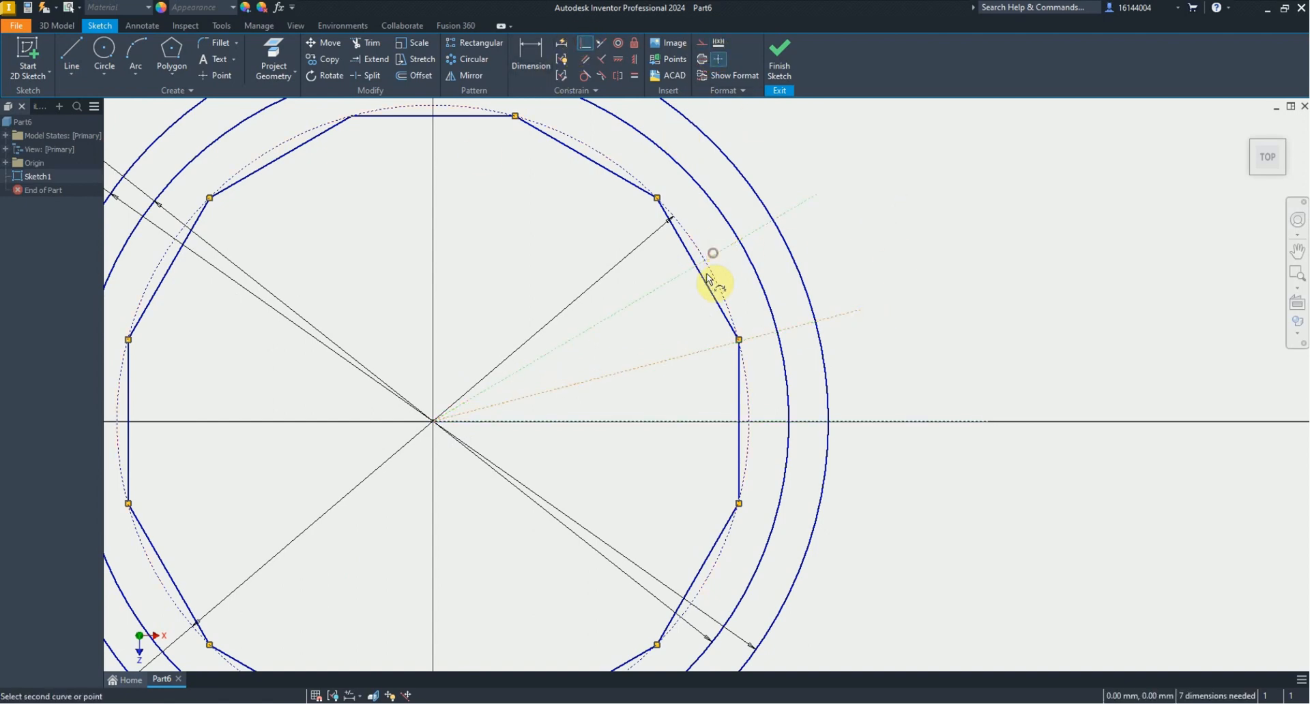
left_click(585, 43)
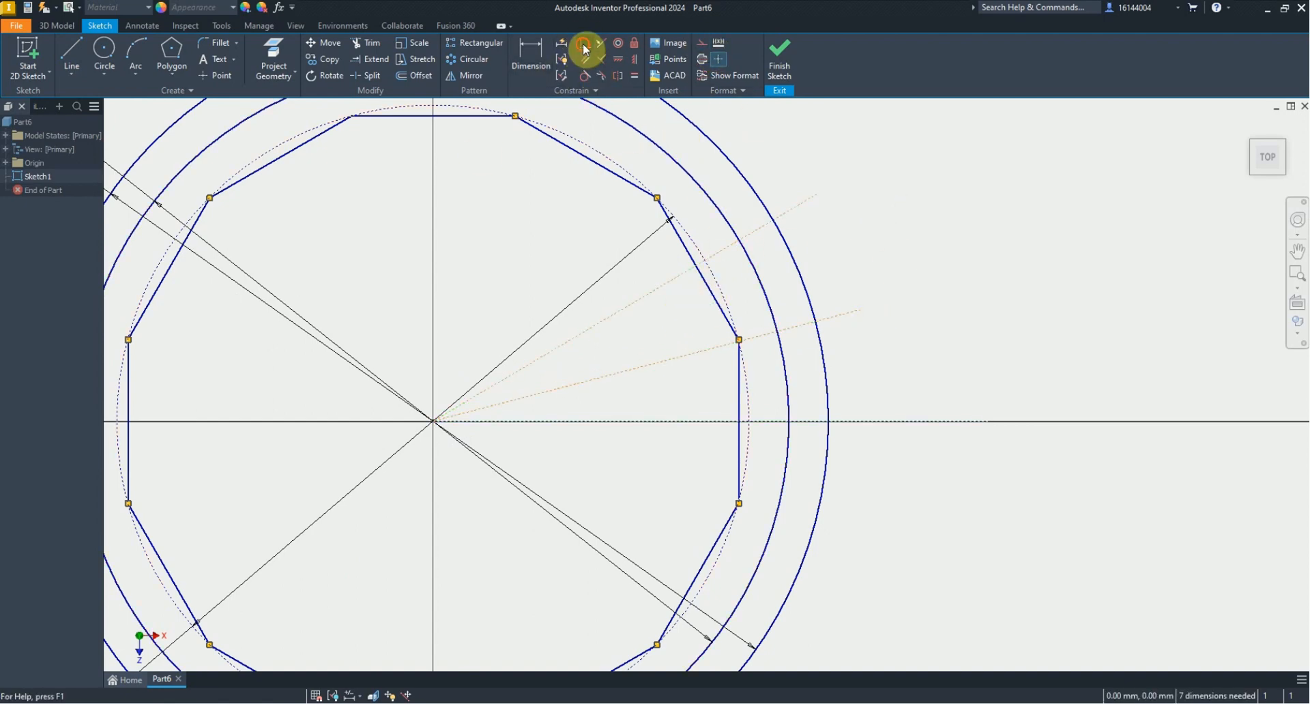
left_click(698, 269)
left_click(729, 358)
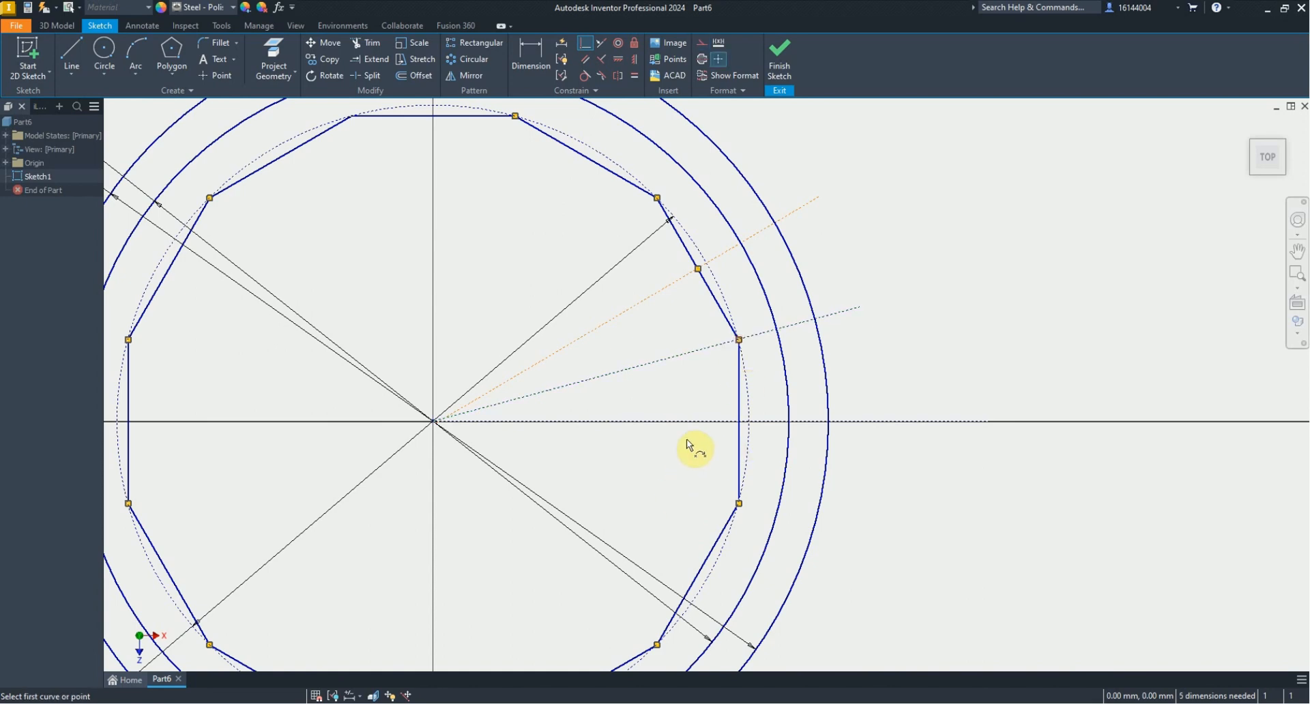
key("Escape")
left_click_drag(817, 197, 833, 190)
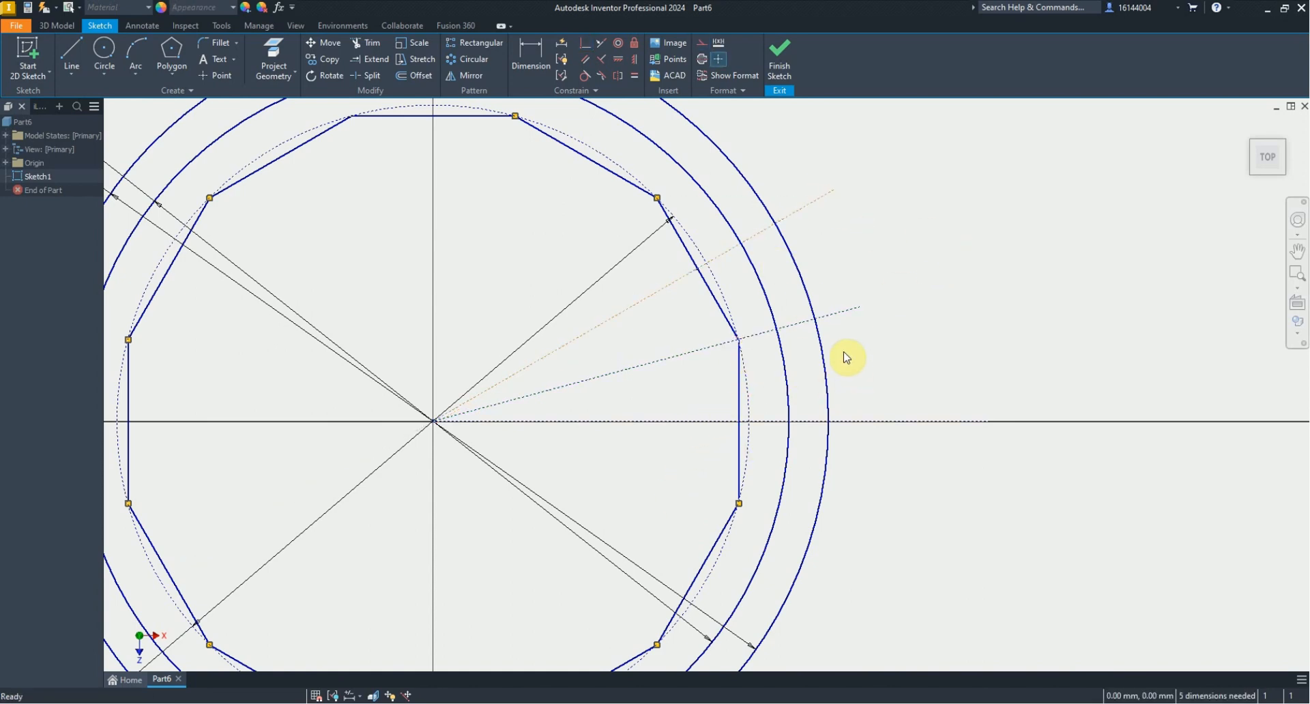
Step: Sketch circles about 6.5 mm and 6.8 mm in diameter centred on the horizontal and upper construction lines, and one about 0.95 mm on the middle line
key("alt+Tab")
key("alt+Tab")
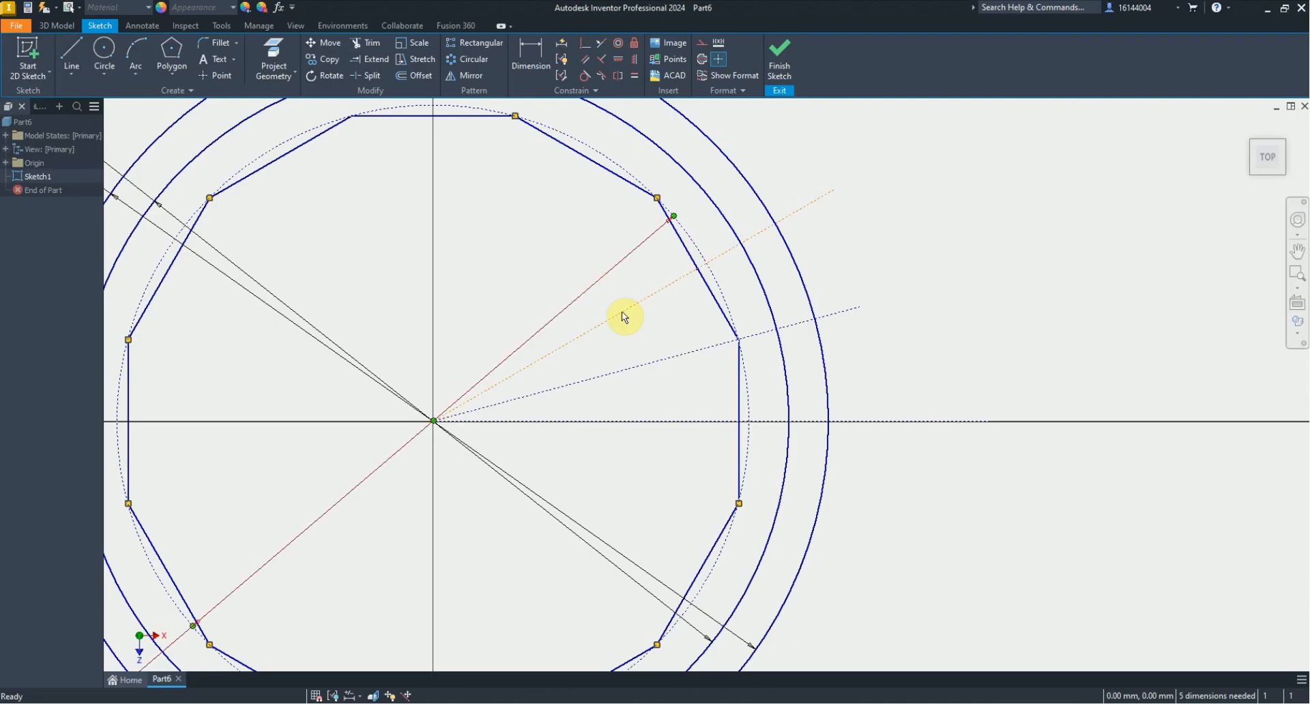
left_click(110, 51)
left_click(845, 422)
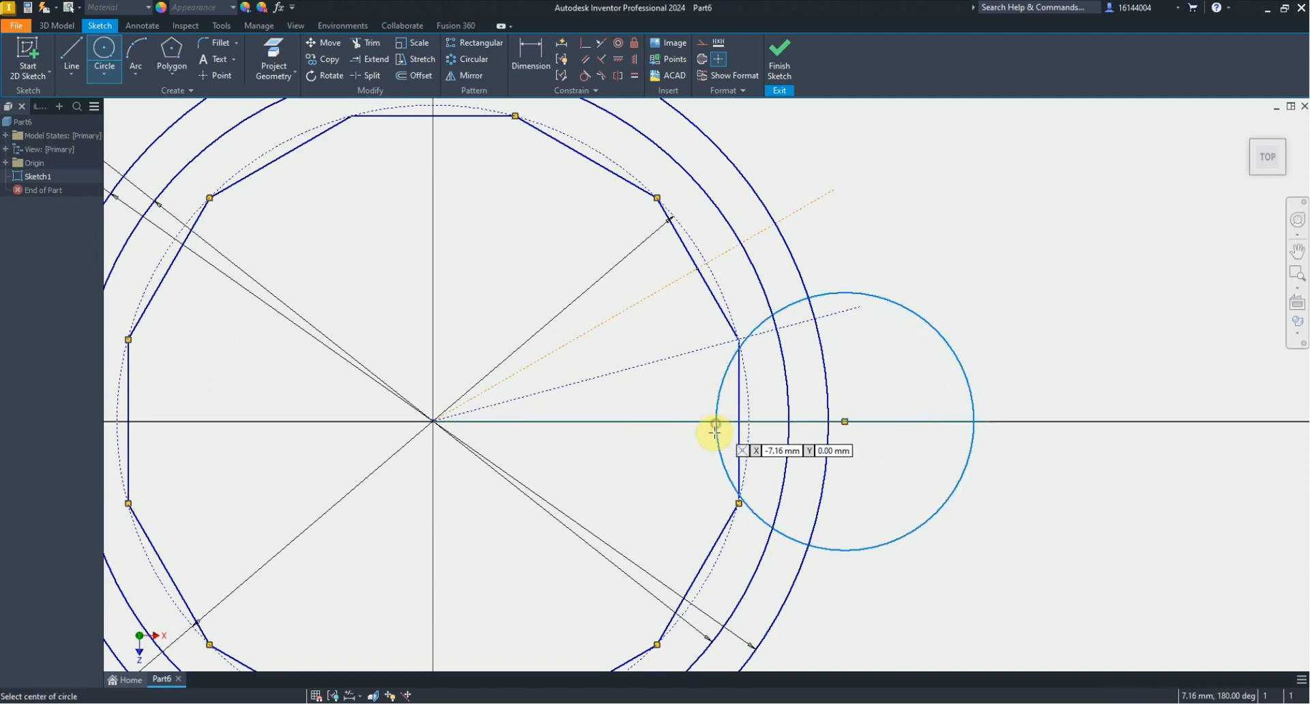
left_click(721, 383)
left_click(799, 211)
left_click(695, 295)
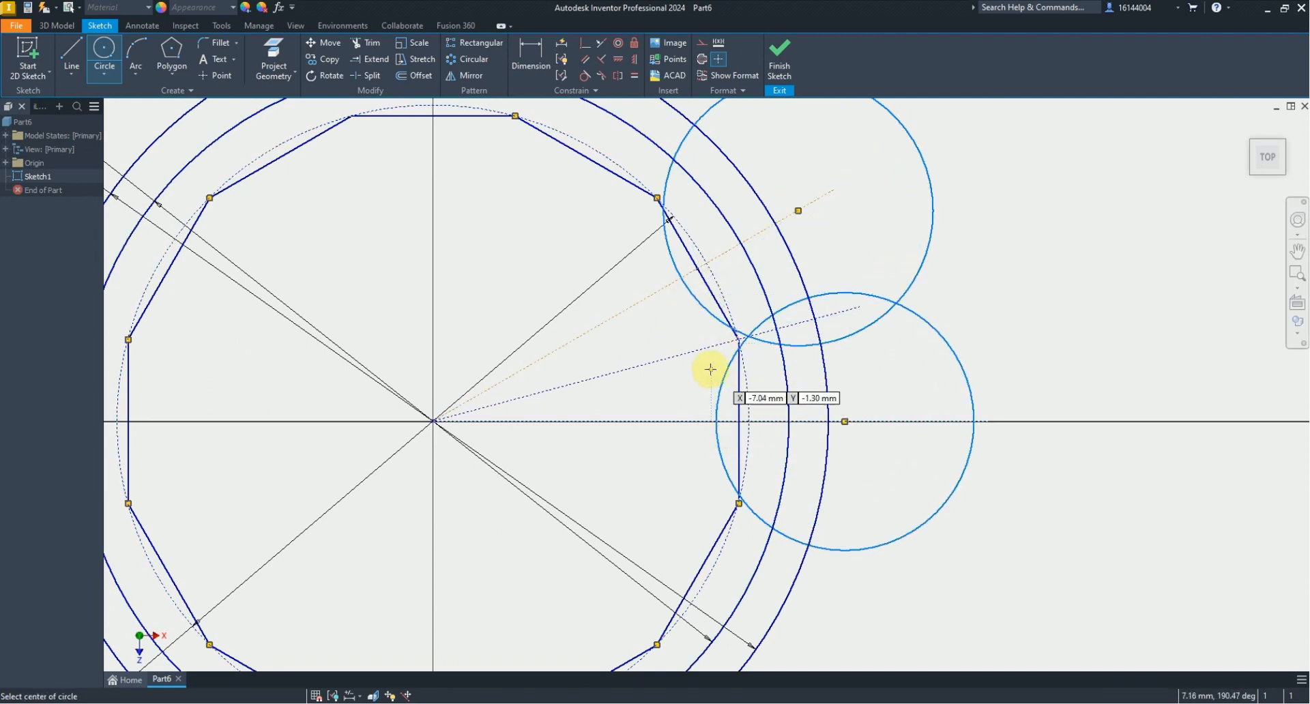
left_click(697, 351)
left_click(696, 369)
Step: Dimension the diameter of the circle on the horizontal construction line as 4 mm
key("d")
left_click(941, 328)
left_click(977, 318)
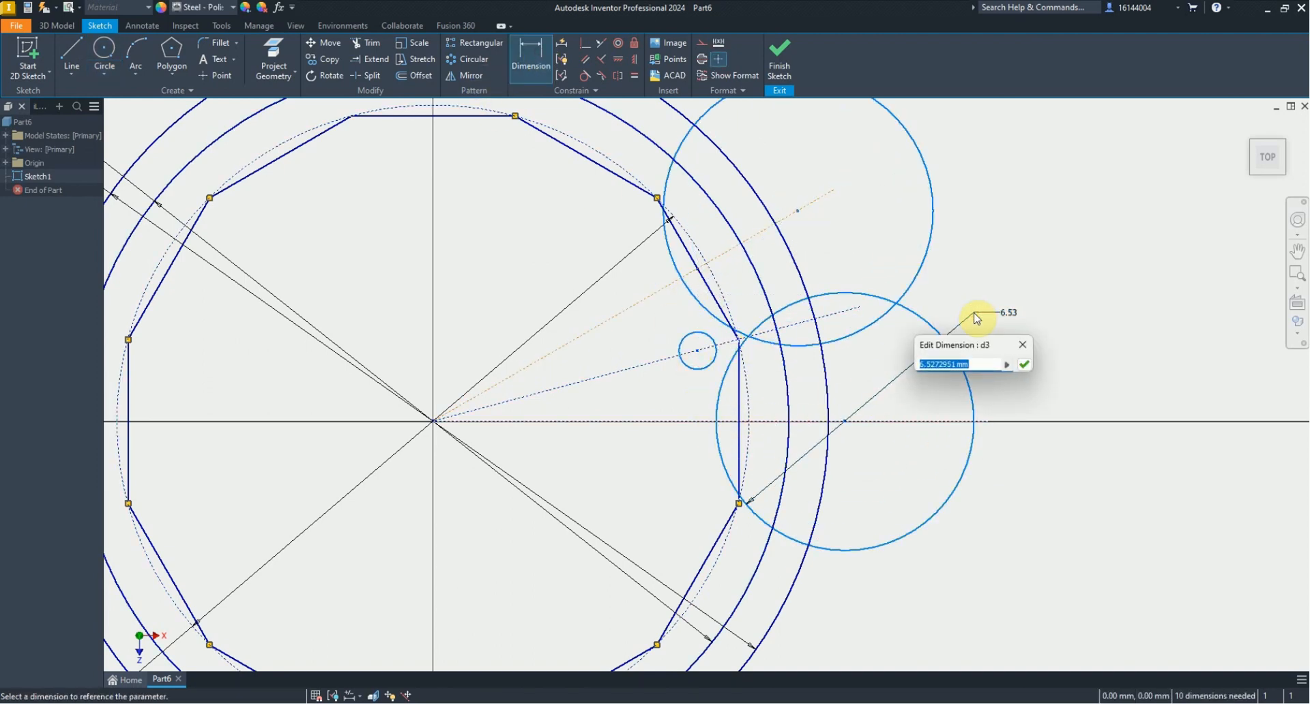
key("alt+Tab")
key("alt+Tab")
type("4")
key("Return")
Step: Dimension the upper large circle's diameter and link it to the 4 mm diameter of the lower circle
left_click(894, 313)
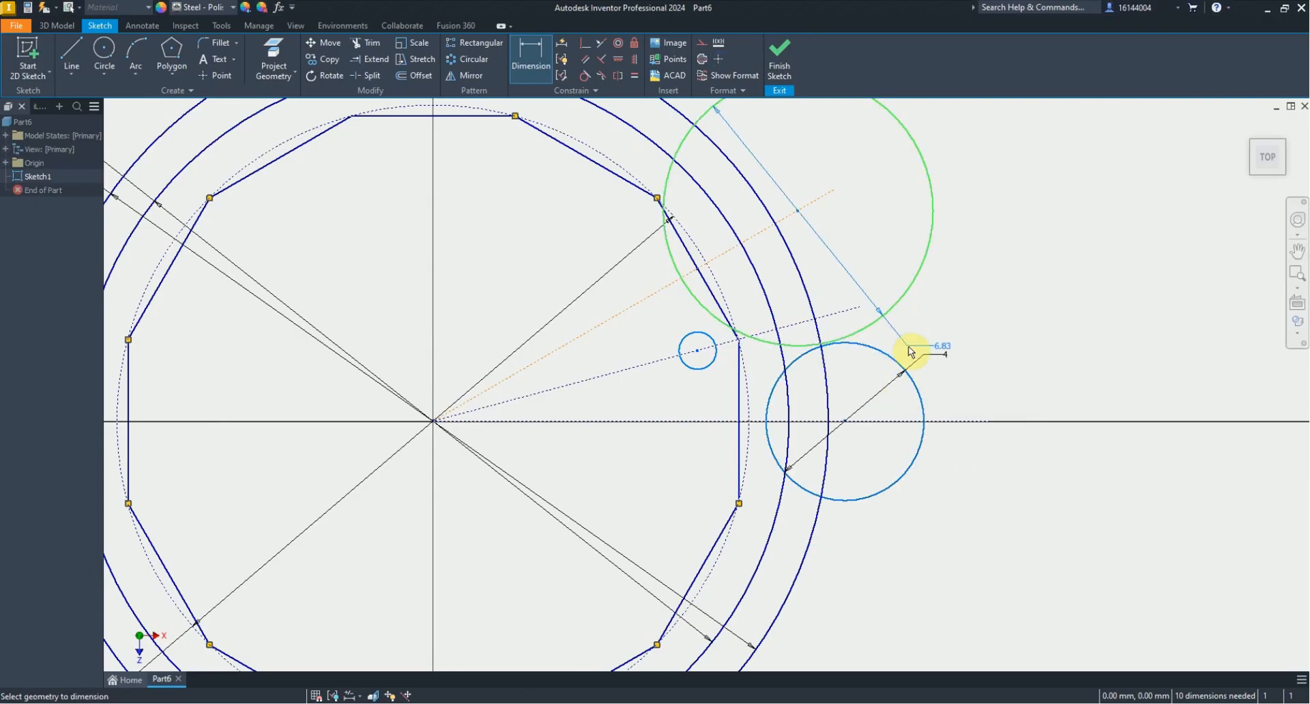
left_click(942, 360)
left_click_drag(942, 360, 925, 402)
left_click(944, 355)
left_click(954, 421)
Step: Dimension the diameter of the small circle on the middle construction line as 1 mm
left_click(710, 365)
left_click(704, 397)
type("1")
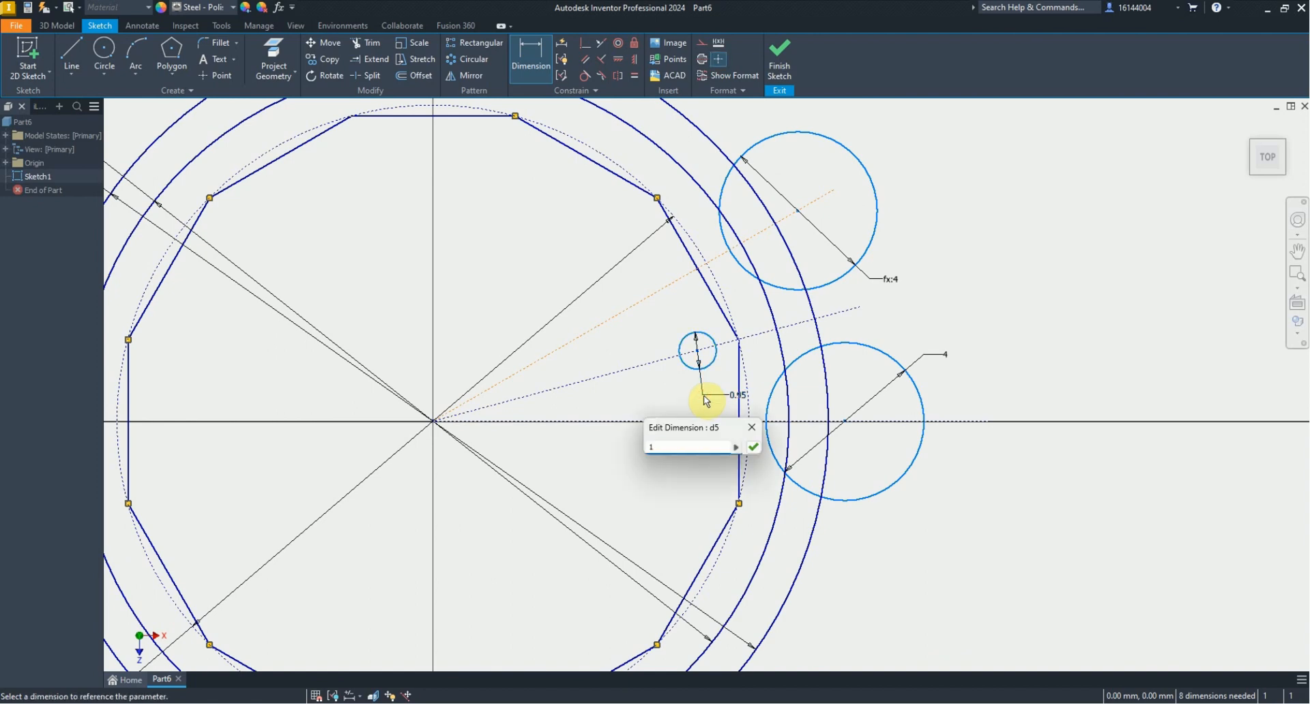
key("Return")
Step: Make the 1 mm circle tangent to the vertical polygon edge and move the upper 4 mm circle slightly
scroll(744, 354, "up", 4)
scroll(716, 345, "down", 3)
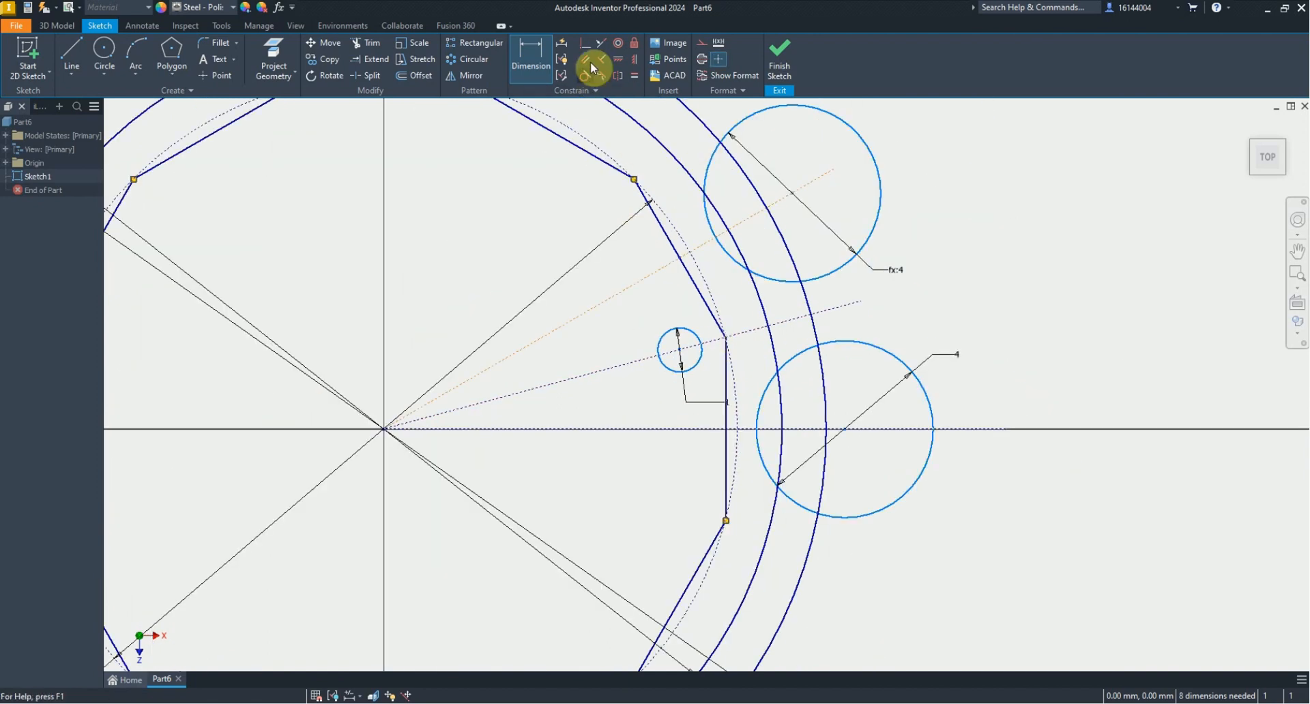
left_click(697, 362)
left_click(725, 366)
key("Escape")
left_click_drag(792, 193, 797, 199)
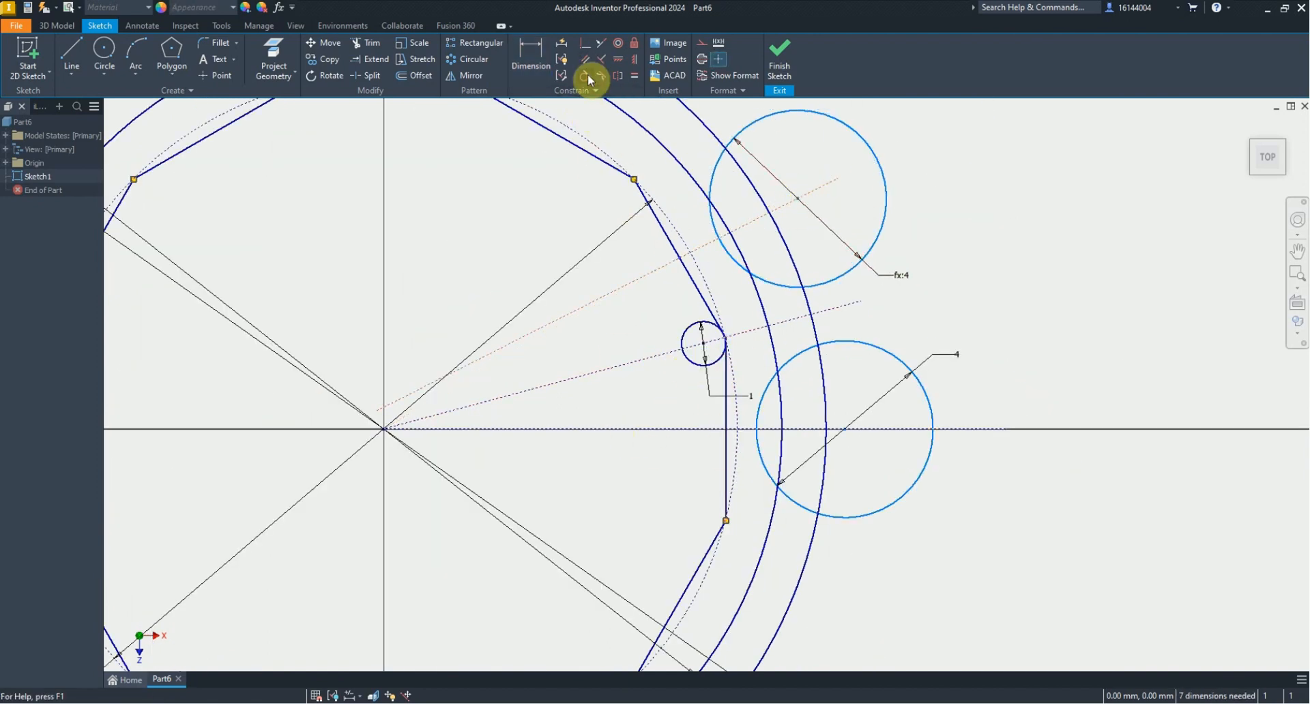
Step: Apply a coincident constraint between the upper construction line's inner end and the sketch centre
left_click(585, 42)
left_click(378, 411)
left_click(384, 428)
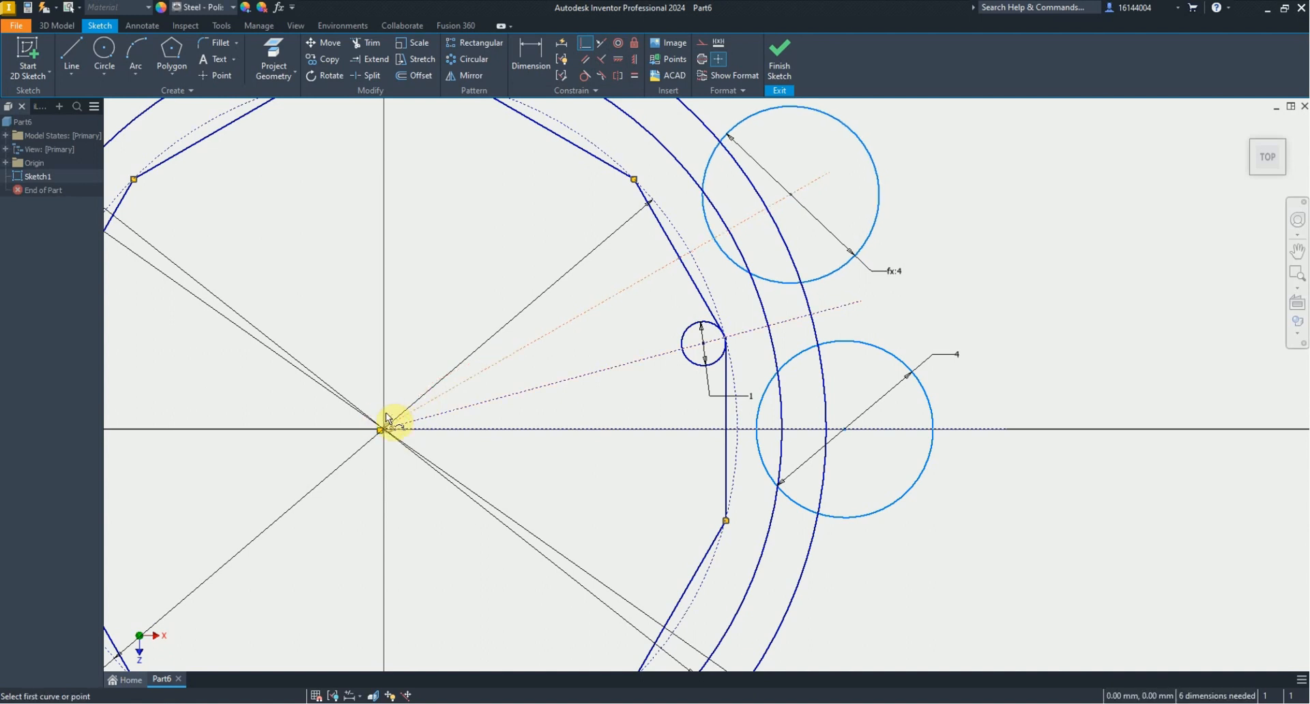
Step: Make both 4 mm circles tangent to the 1 mm circle
left_click(586, 78)
left_click(711, 232)
left_click(689, 334)
left_click(699, 364)
left_click(758, 408)
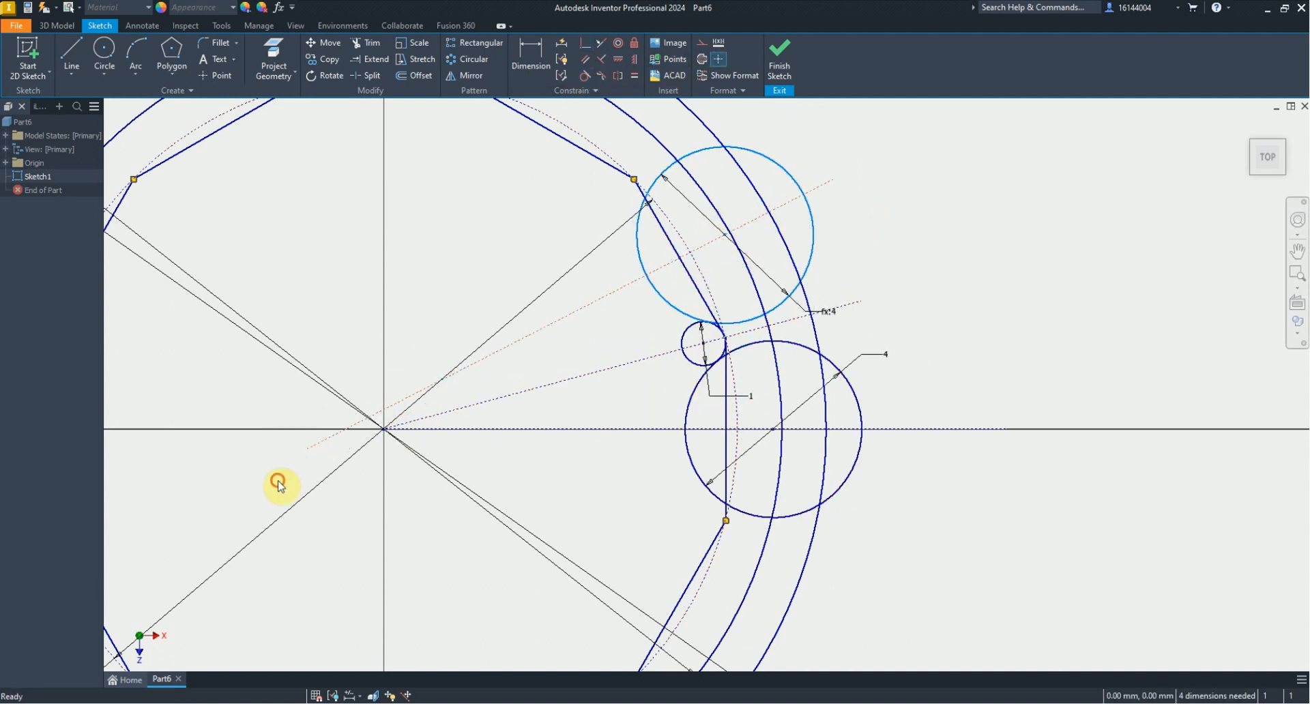
Step: Reattach the loose inner end of the upper construction line to the centre point with a coincident constraint
left_click(585, 42)
left_click(382, 430)
key("Escape")
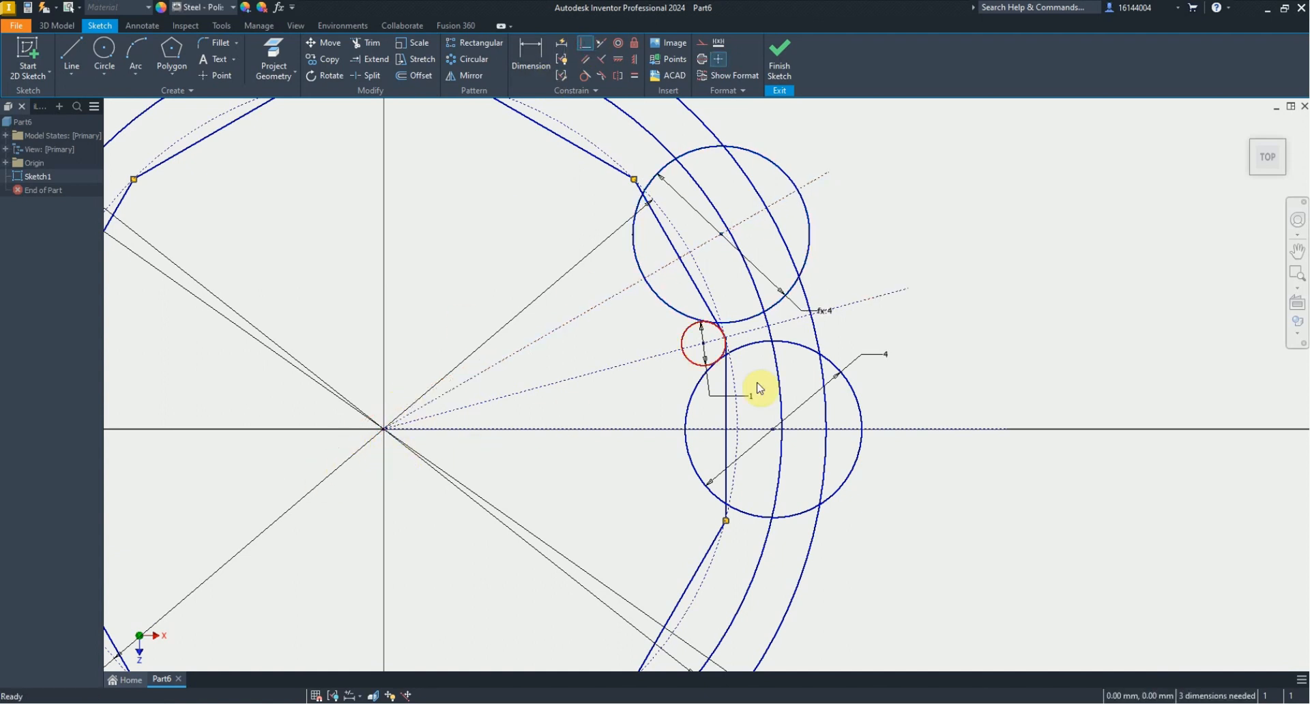
Step: Trim the two 4 mm circles beyond the construction lines and the inner side of the 1 mm circle, leaving the tooth profile arcs
left_click(367, 42)
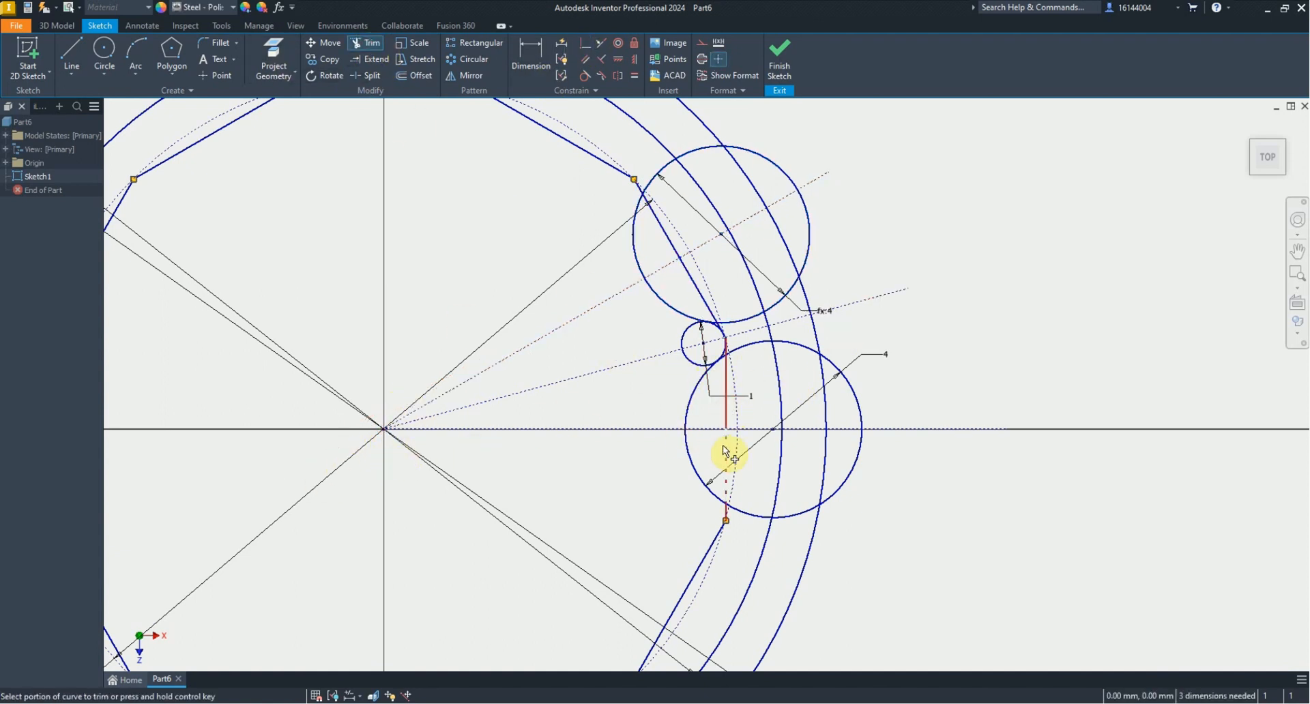
left_click(697, 472)
left_click(640, 258)
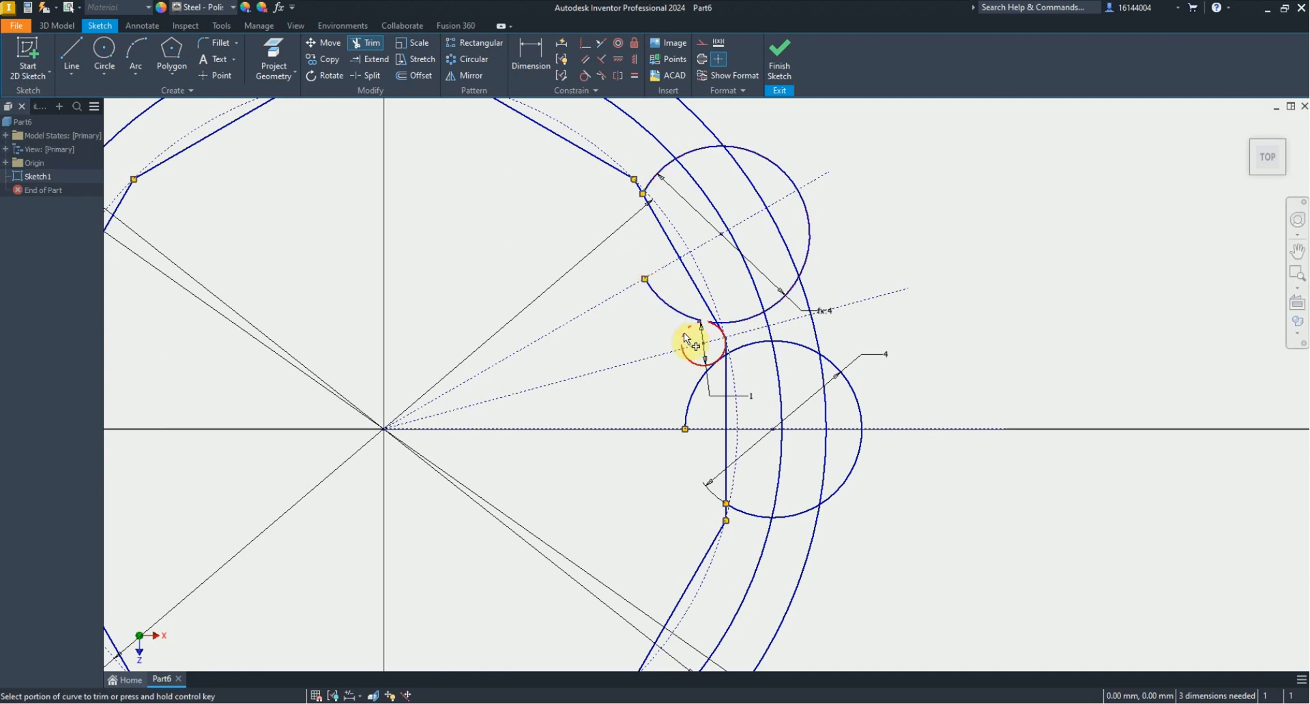
scroll(742, 335, "up", 5)
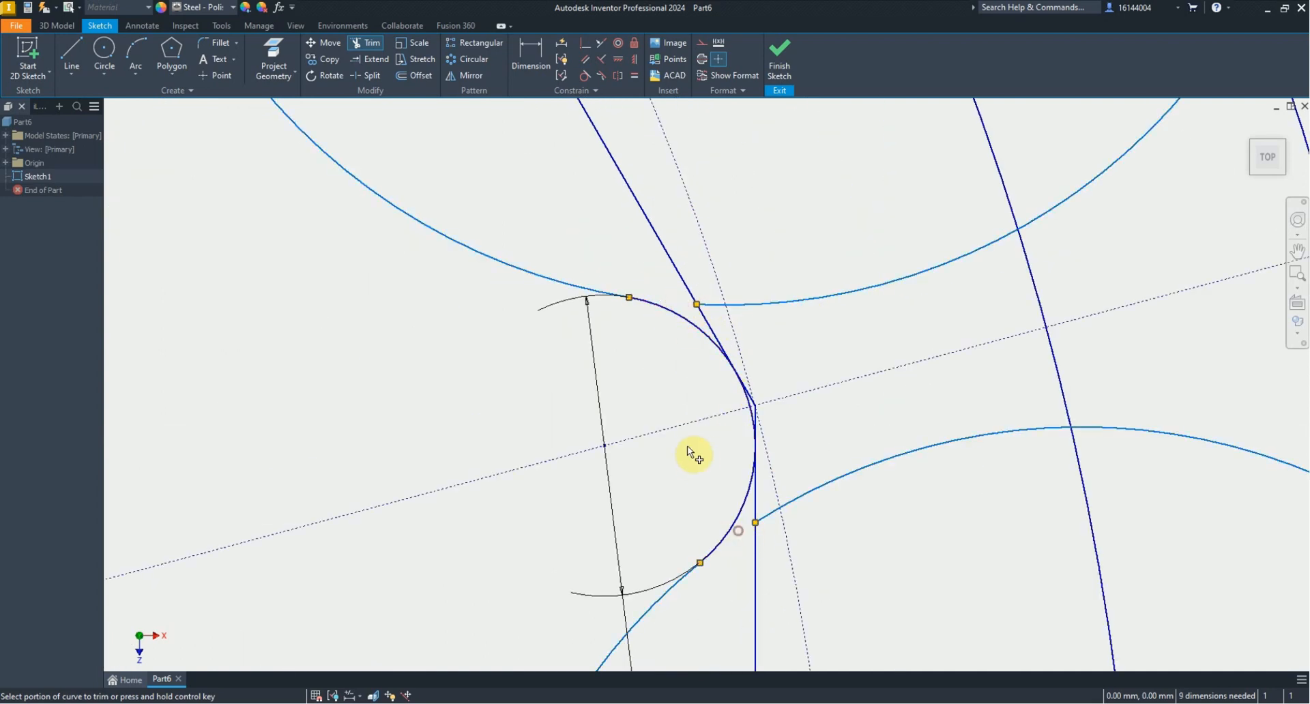
scroll(700, 391, "down", 6)
scroll(730, 445, "up", 1)
key("Escape")
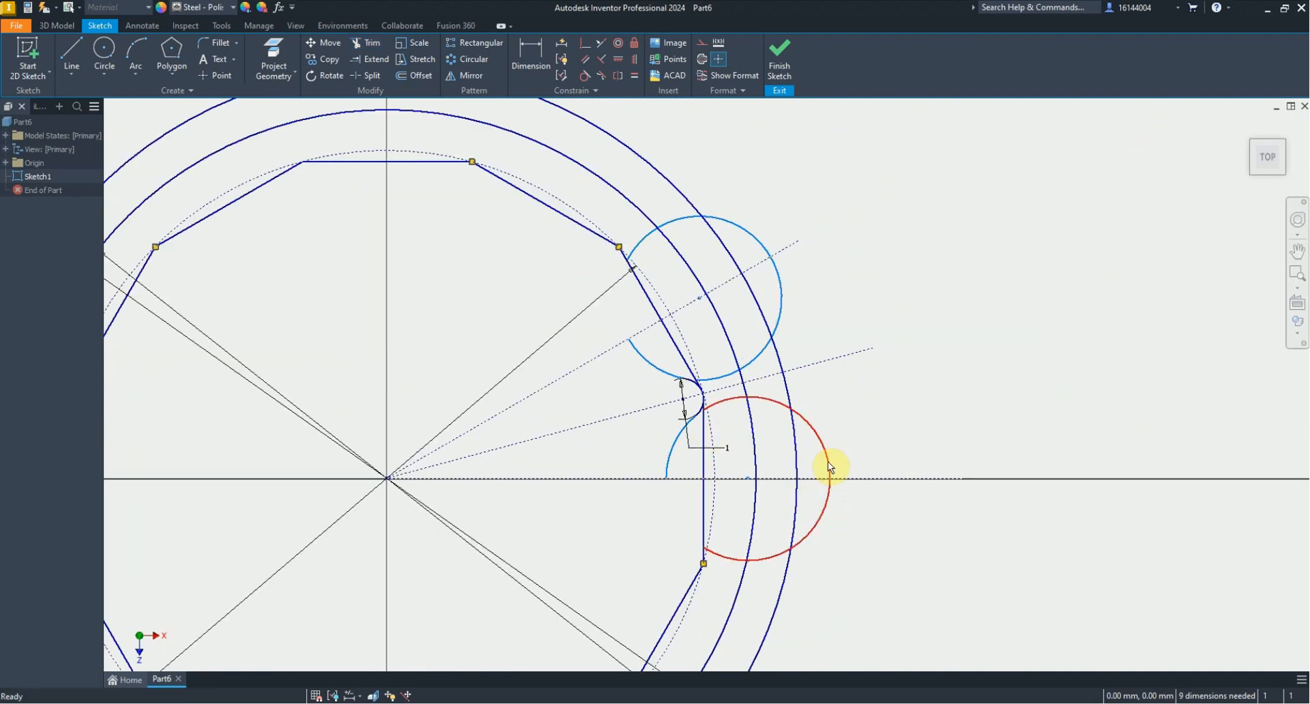
Step: Delete the leftover outer arcs of the two 4 mm circles
left_click(827, 461)
key("Delete")
left_click(777, 322)
key("Delete")
scroll(804, 416, "up", 3)
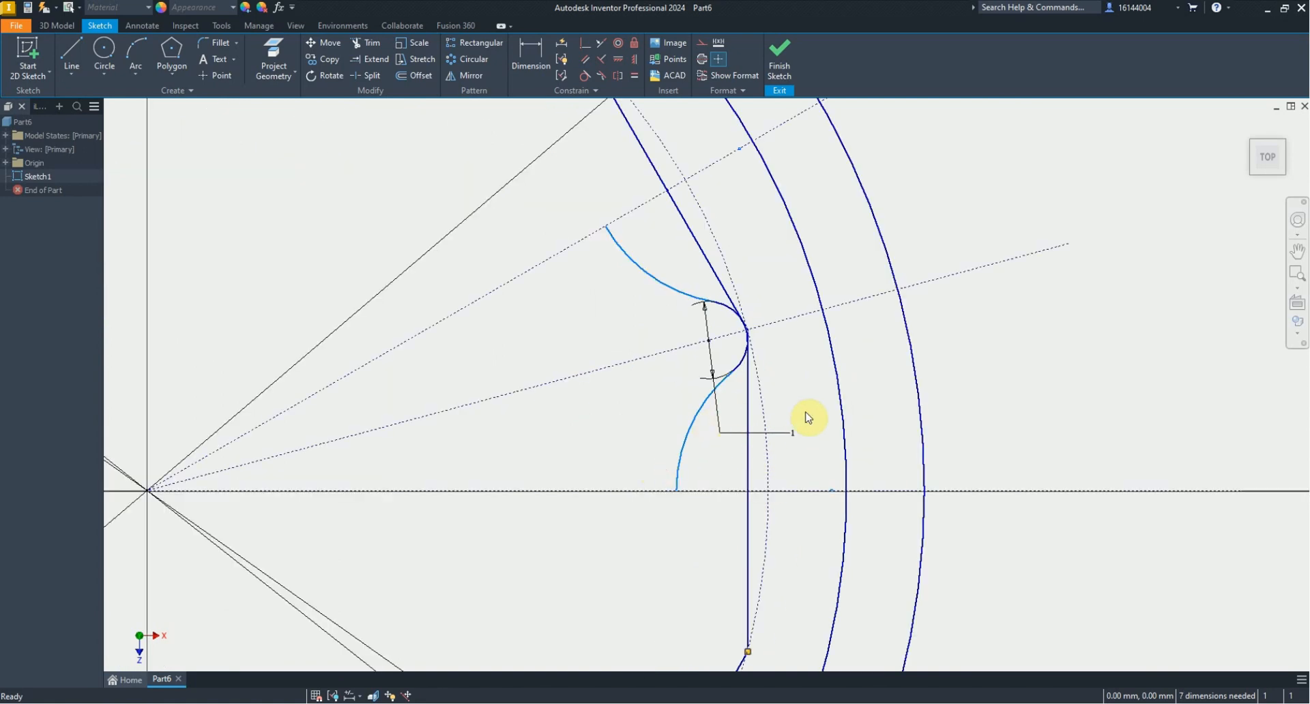
scroll(792, 424, "down", 2)
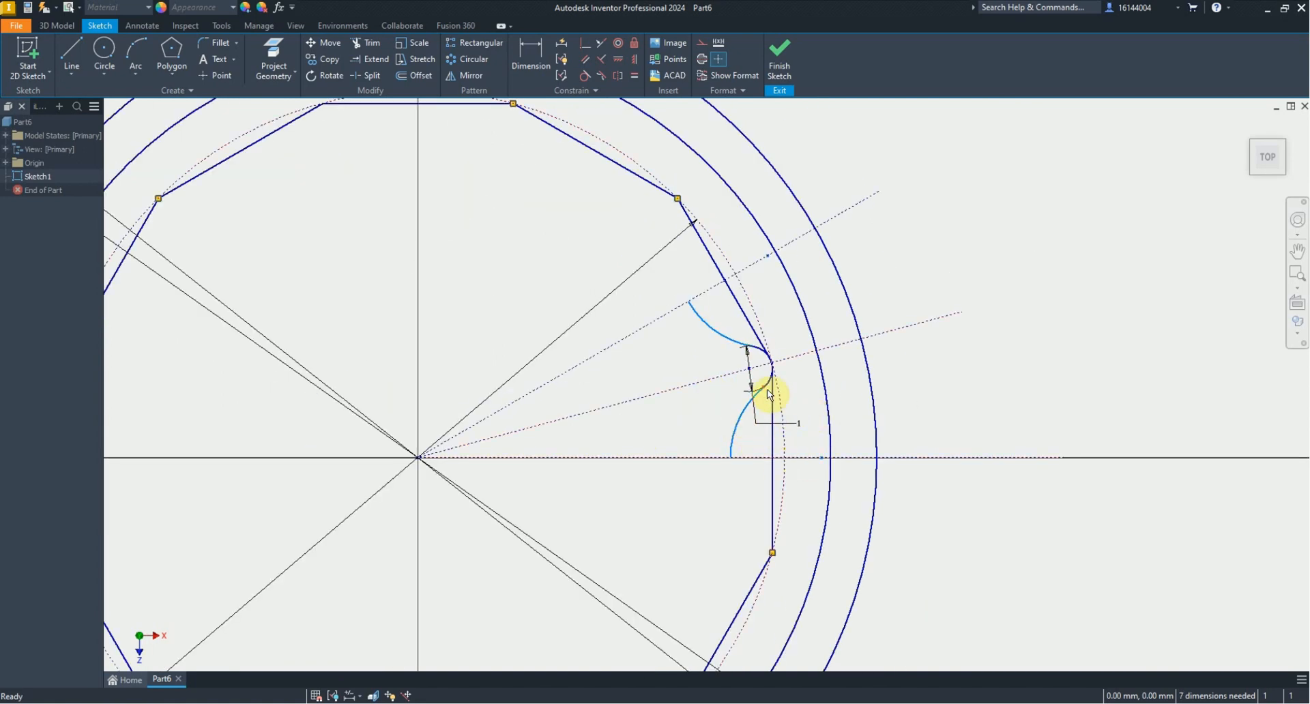
Step: Dimension the upper large arc's radius as 2 mm and link the lower arc's radius to it
left_click(719, 336)
left_click(687, 352)
left_click(738, 405)
left_click(739, 413)
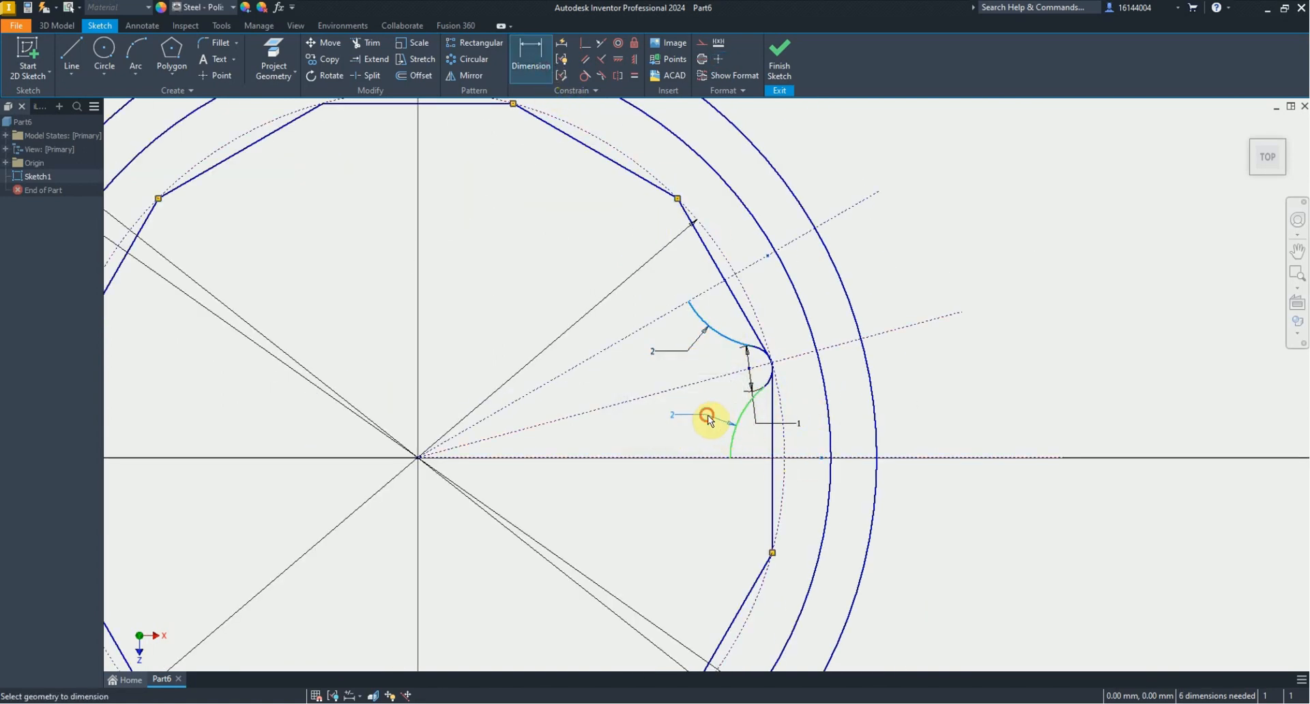
left_click(707, 415)
left_click(688, 350)
left_click(755, 467)
Step: Apply tangent constraints between the small tooth-tip arc and both 2 mm radius arcs
left_click(585, 76)
scroll(732, 319, "up", 3)
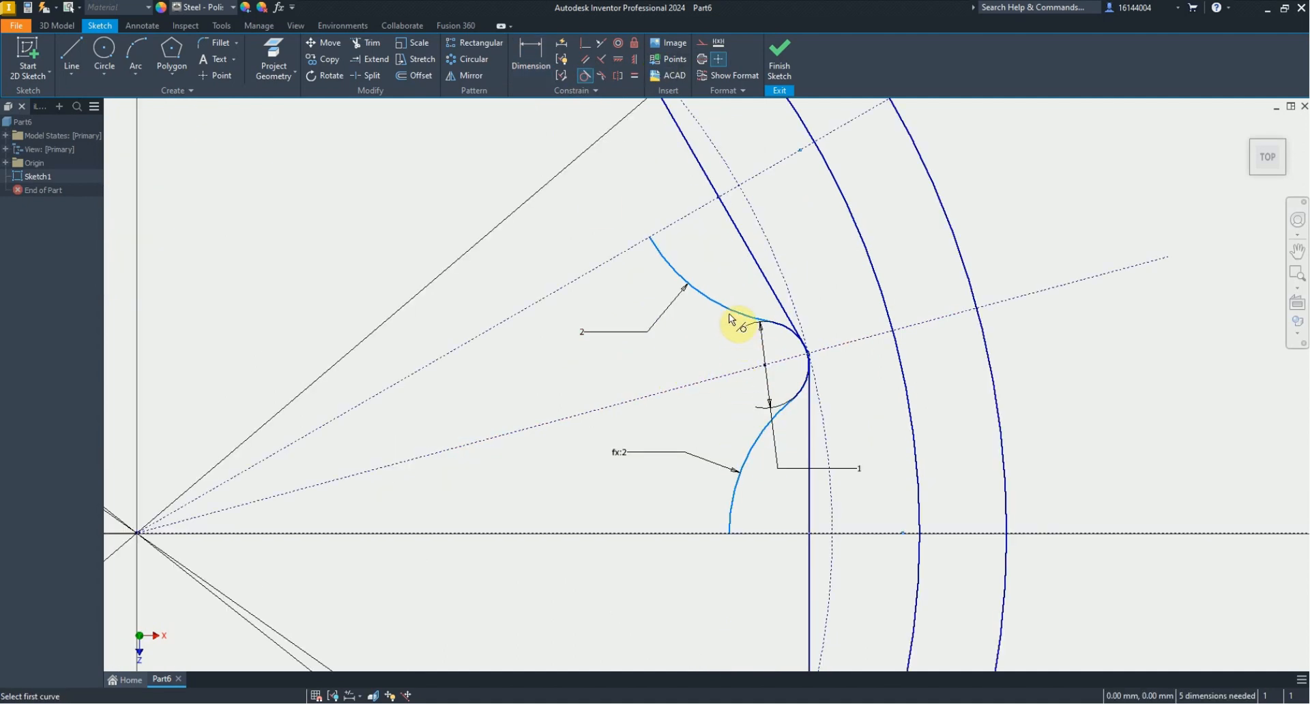
left_click(787, 334)
scroll(789, 423, "down", 4)
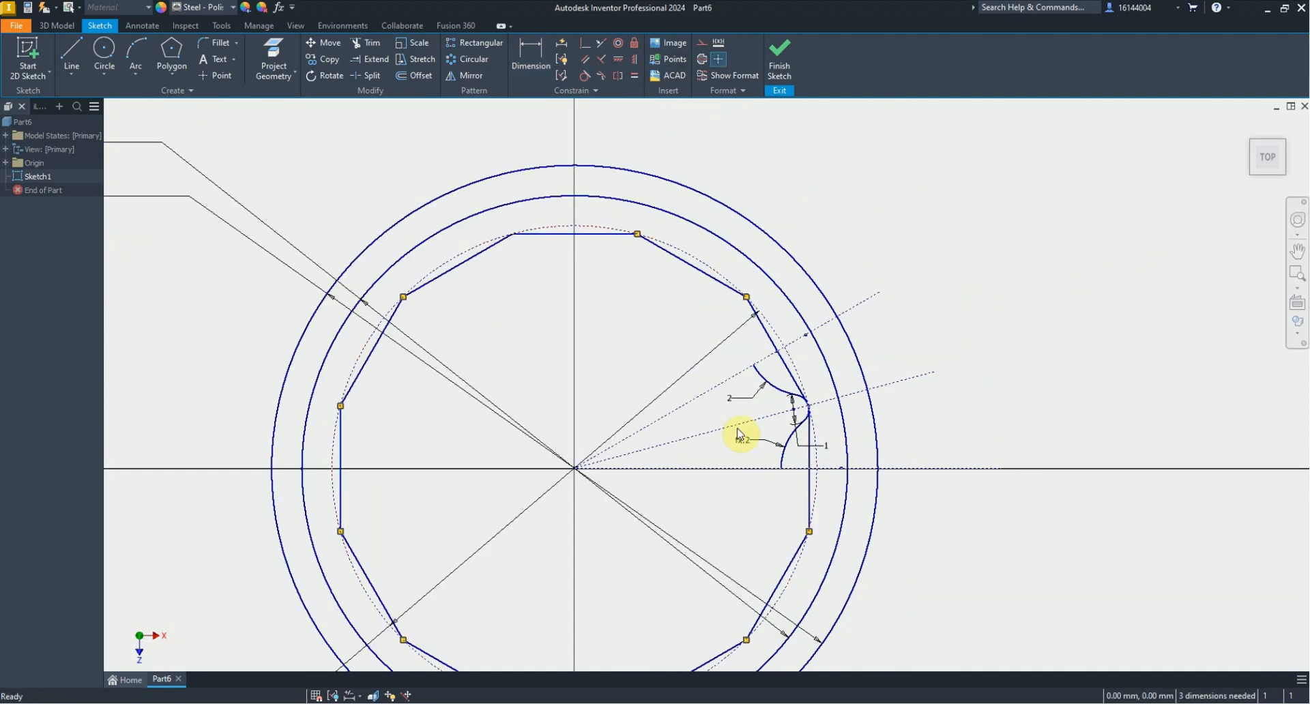
Step: Convert the polygon's edges to construction geometry, except the edge crossed by the upper construction line
left_click(369, 357, "ctrl")
left_click(340, 461, "ctrl")
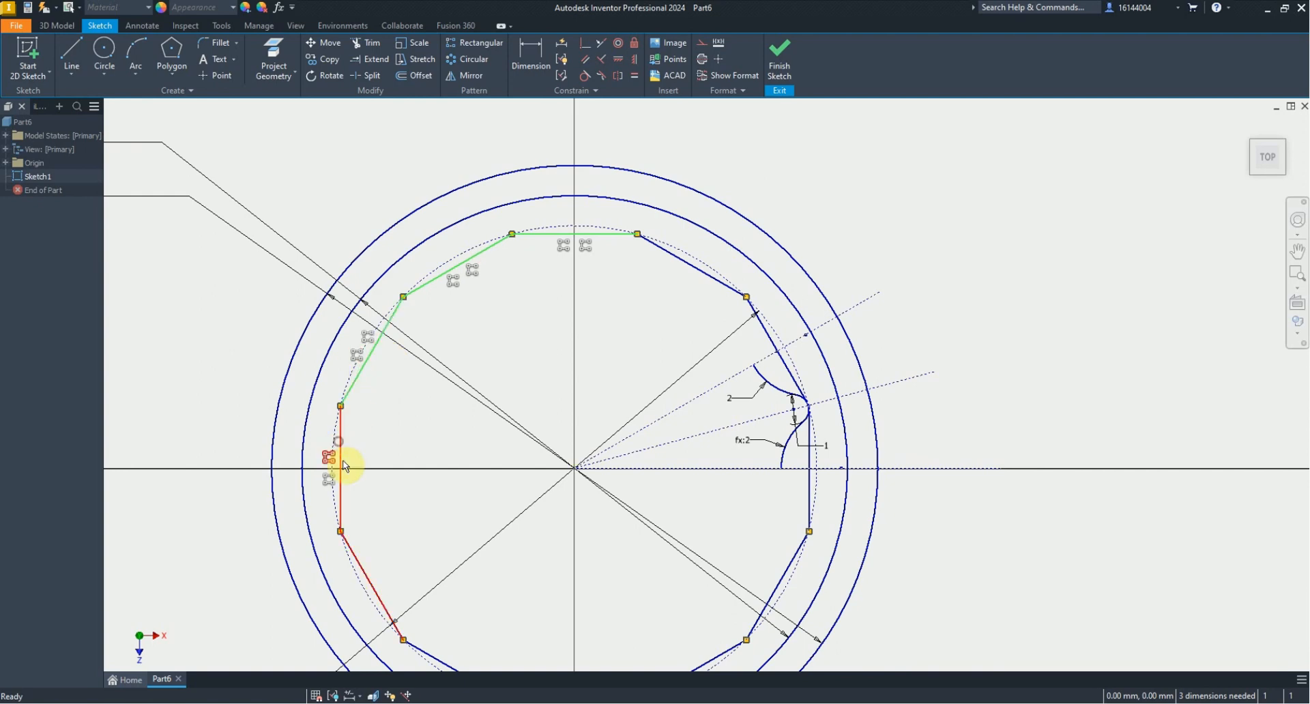
left_click(363, 571, "ctrl")
scroll(408, 438, "down", 3)
scroll(431, 550, "up", 4)
left_click(440, 592, "ctrl")
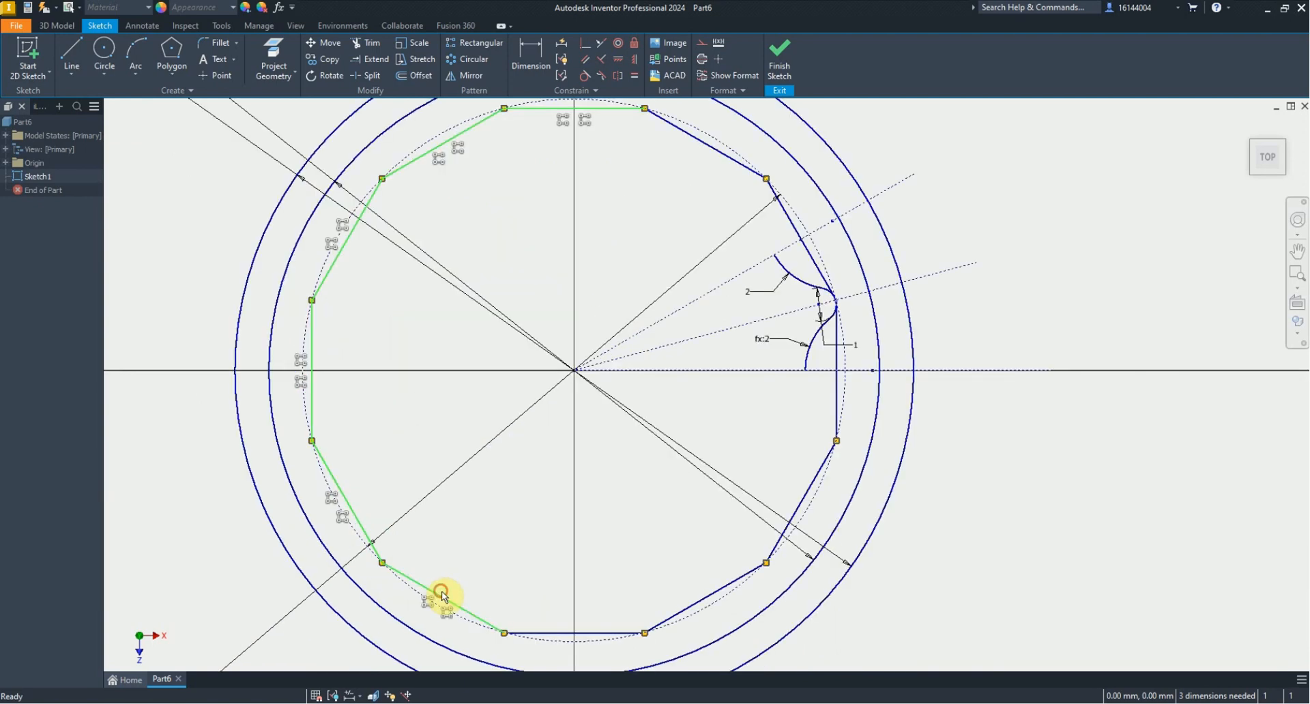
left_click(804, 497, "ctrl")
left_click(839, 378, "ctrl")
left_click(747, 177, "ctrl")
left_click(701, 42)
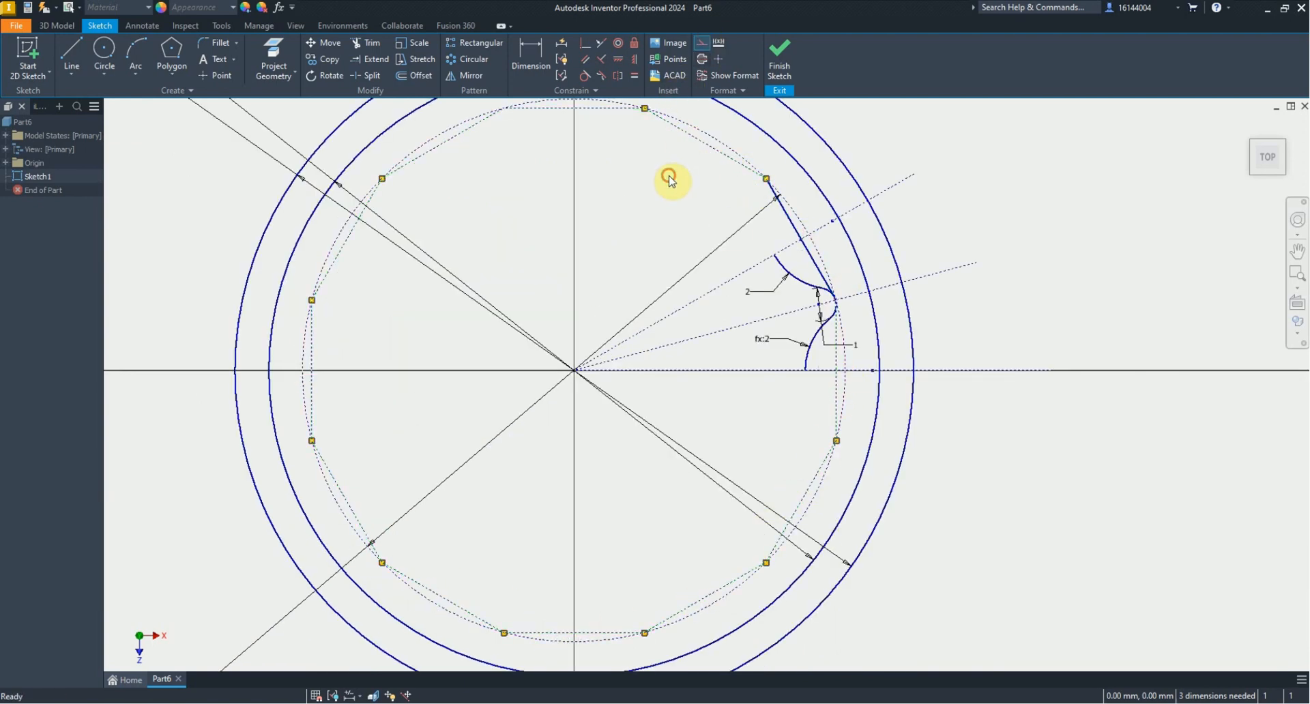
Step: Create a circular pattern of the three tooth arcs around the centre with 12 instances over 360 degrees
left_click(468, 59)
left_click(795, 273)
scroll(836, 315, "up", 3)
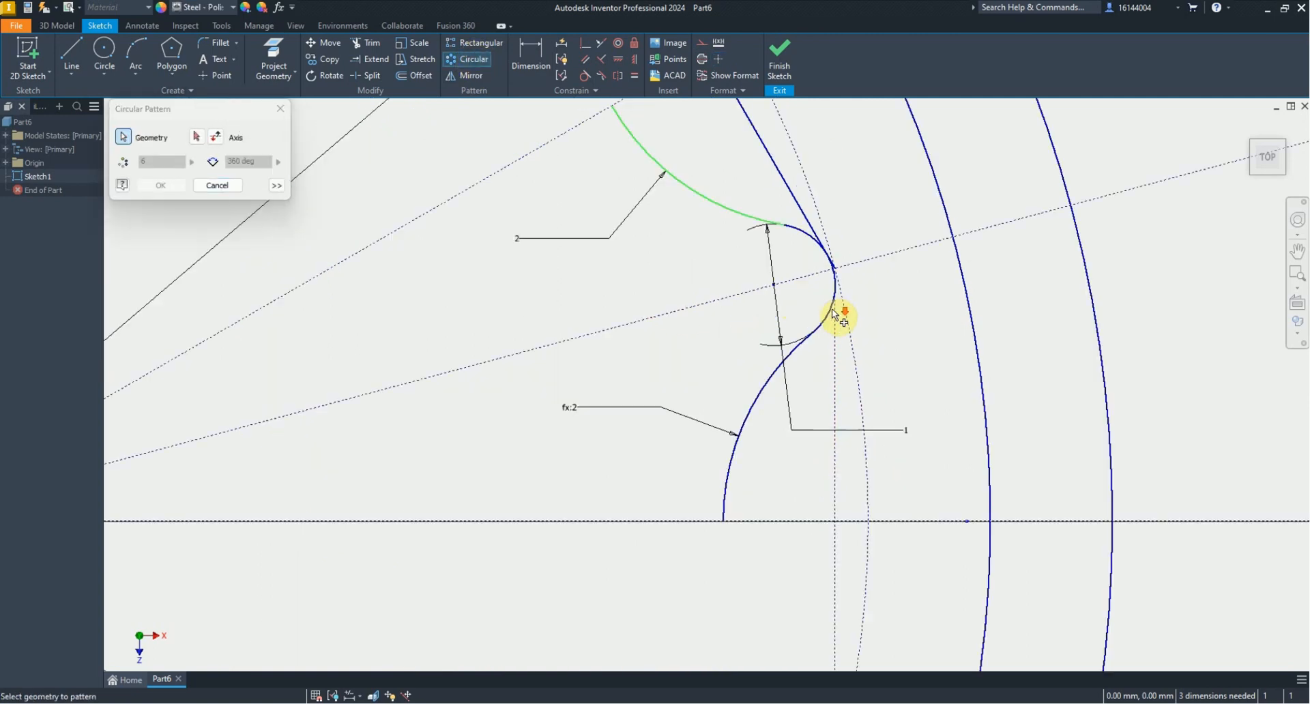
left_click(782, 378)
scroll(777, 396, "down", 5)
left_click(197, 137)
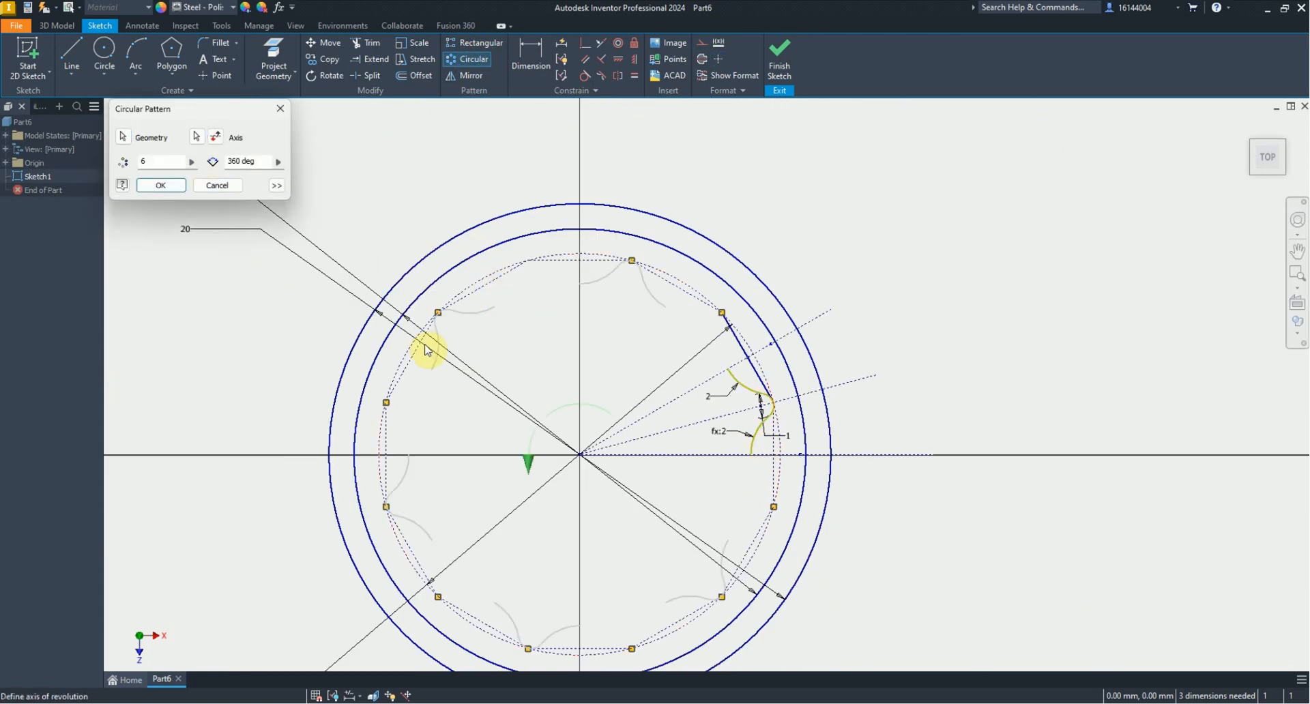
left_click(141, 161)
type("12")
left_click(161, 186)
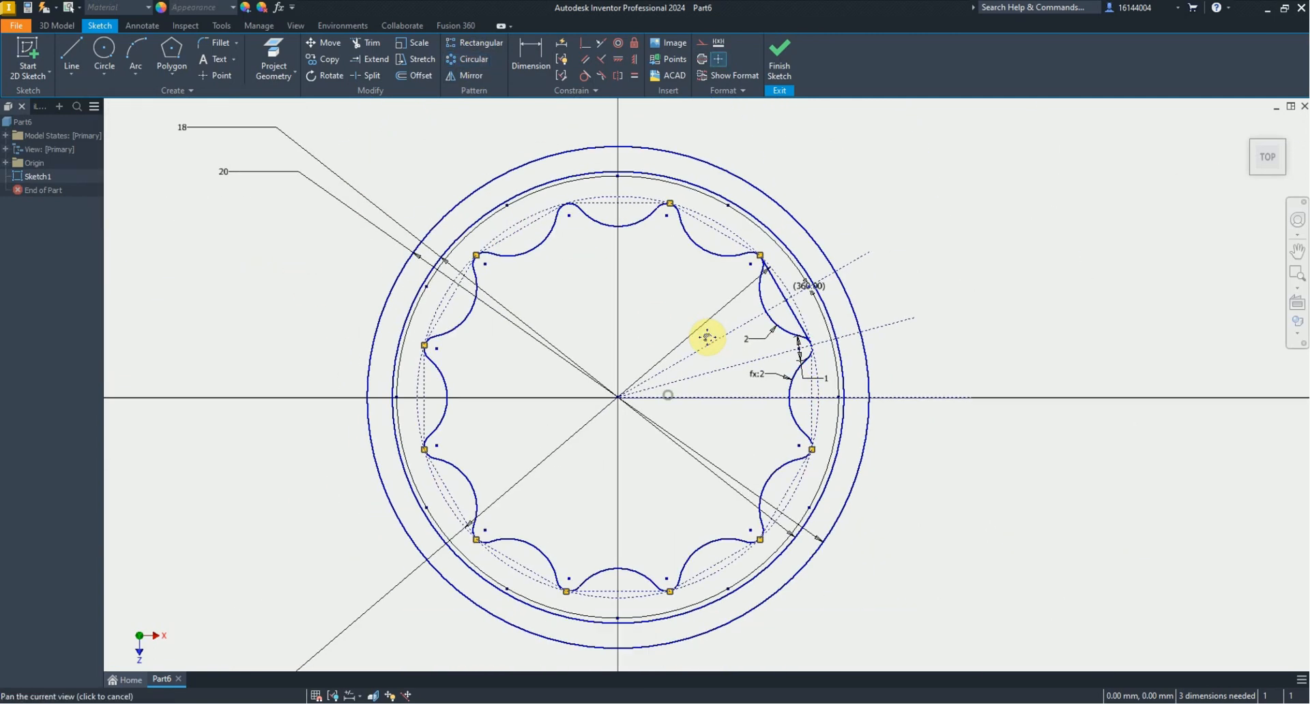
Step: Switch to the reference drawing 15.jpg to examine the wrench handle's dimensions
scroll(591, 366, "down", 5)
key("alt+Tab")
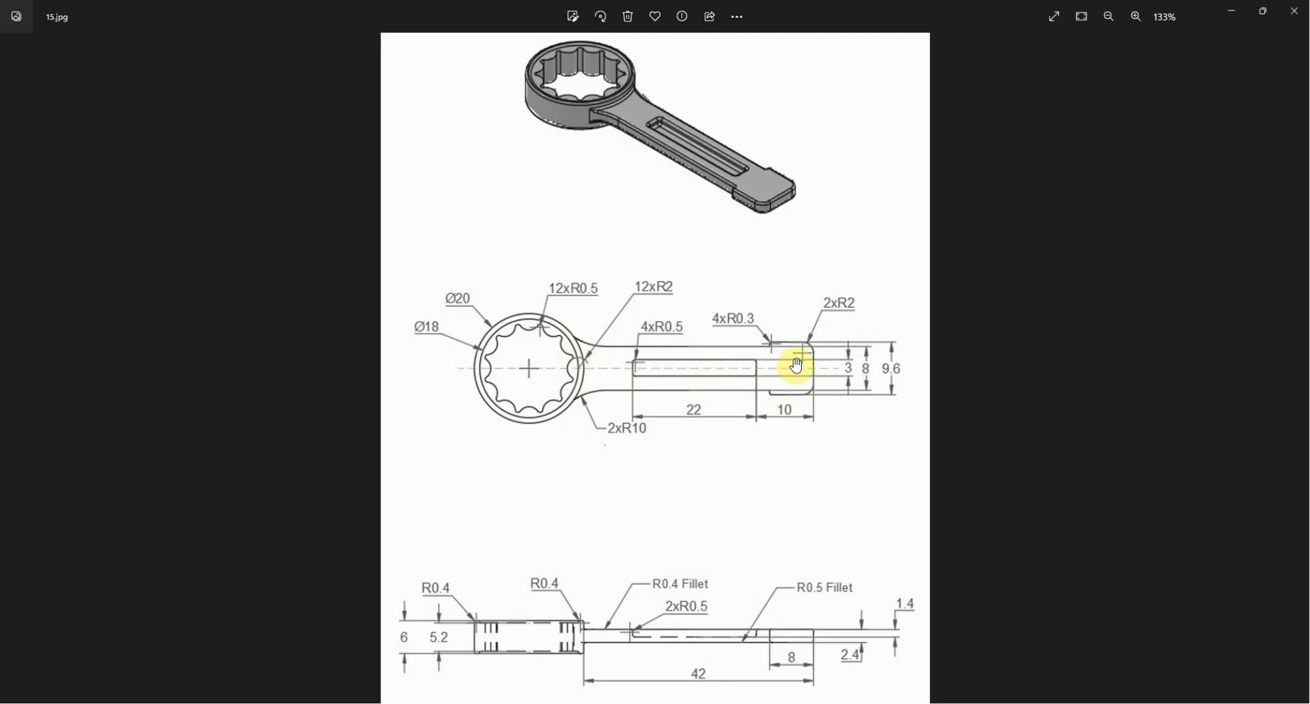
Step: Back in Inventor, sketch the handle's upper half outline with lines: end edge, short head edge, step down of about 1.65 mm and long shank edge
key("alt+Tab")
key("l")
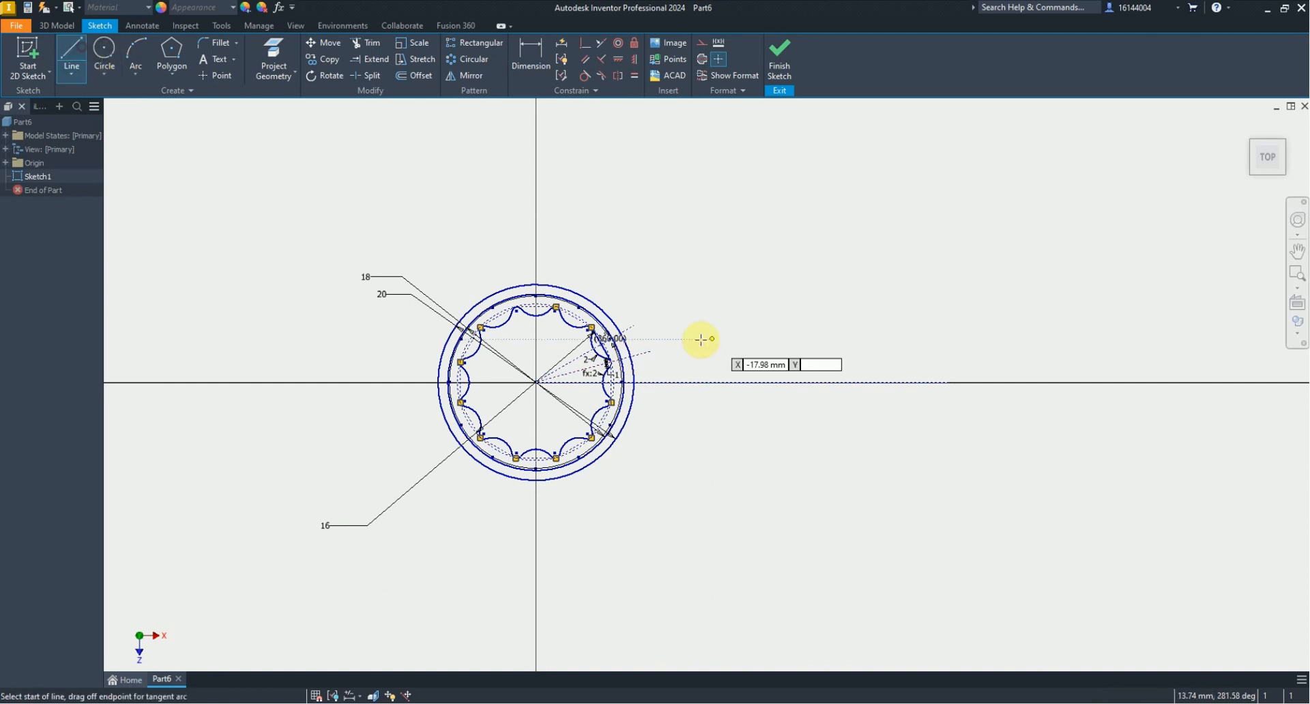
left_click(934, 383)
left_click(933, 339)
left_click(876, 339)
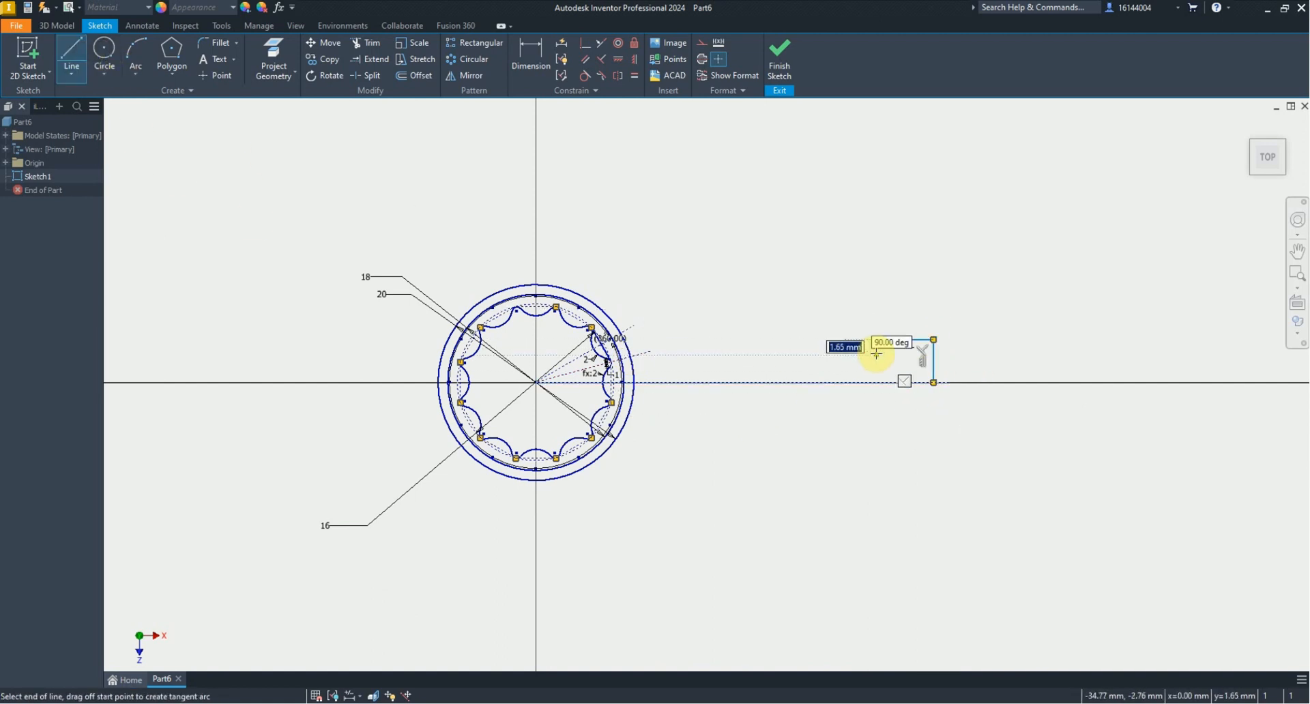
left_click(663, 355)
right_click(684, 333)
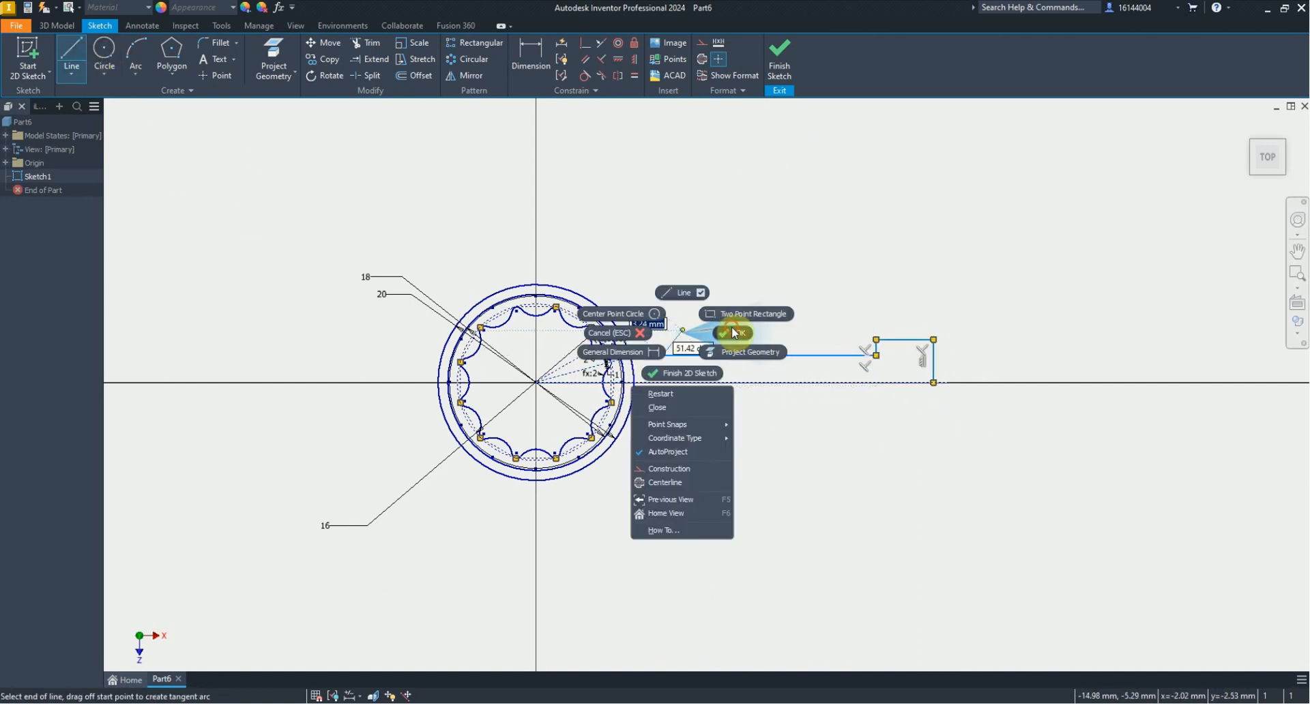
left_click(734, 333)
Step: Draw a three-point arc joining the open end of the shank line to the ring's outer circle
left_click(137, 56)
scroll(687, 357, "down", 3)
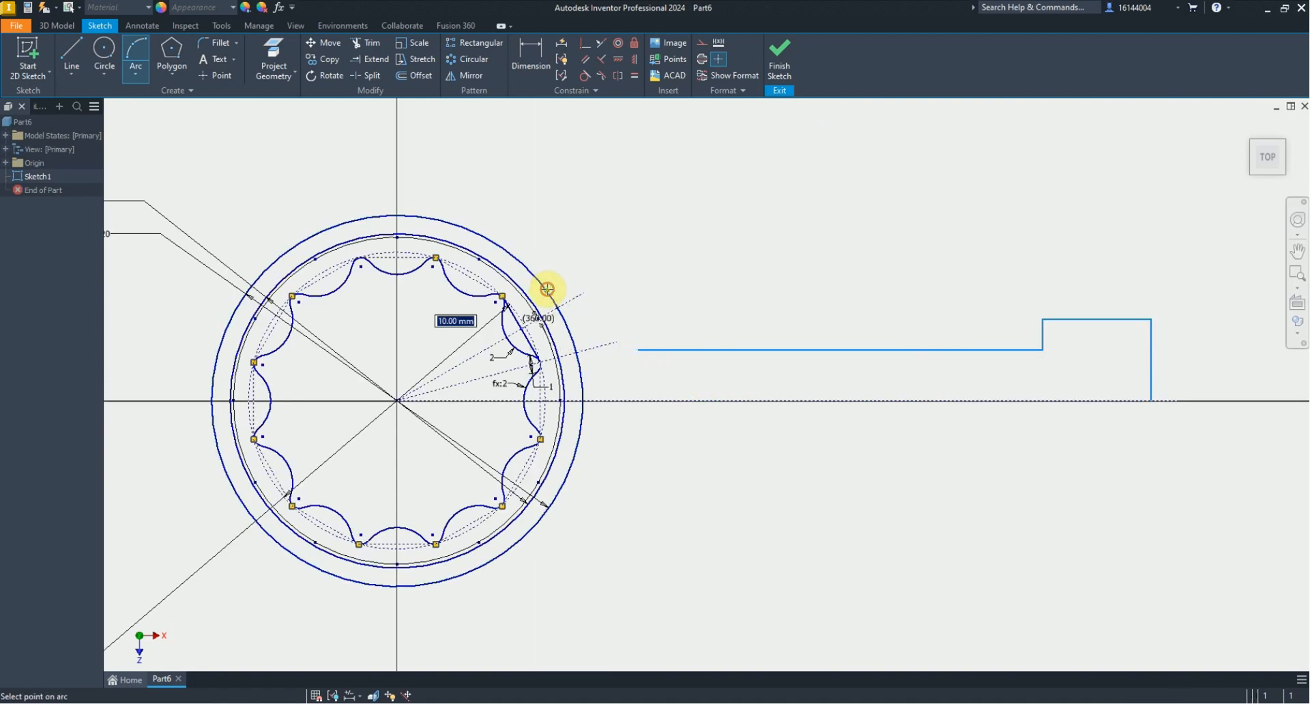
scroll(546, 284, "down", 3)
right_click(652, 281)
left_click(727, 318)
Step: Make the connecting arc tangent to both the ring's outer circle and the shank line
left_click(584, 76)
left_click(566, 315)
left_click(535, 320)
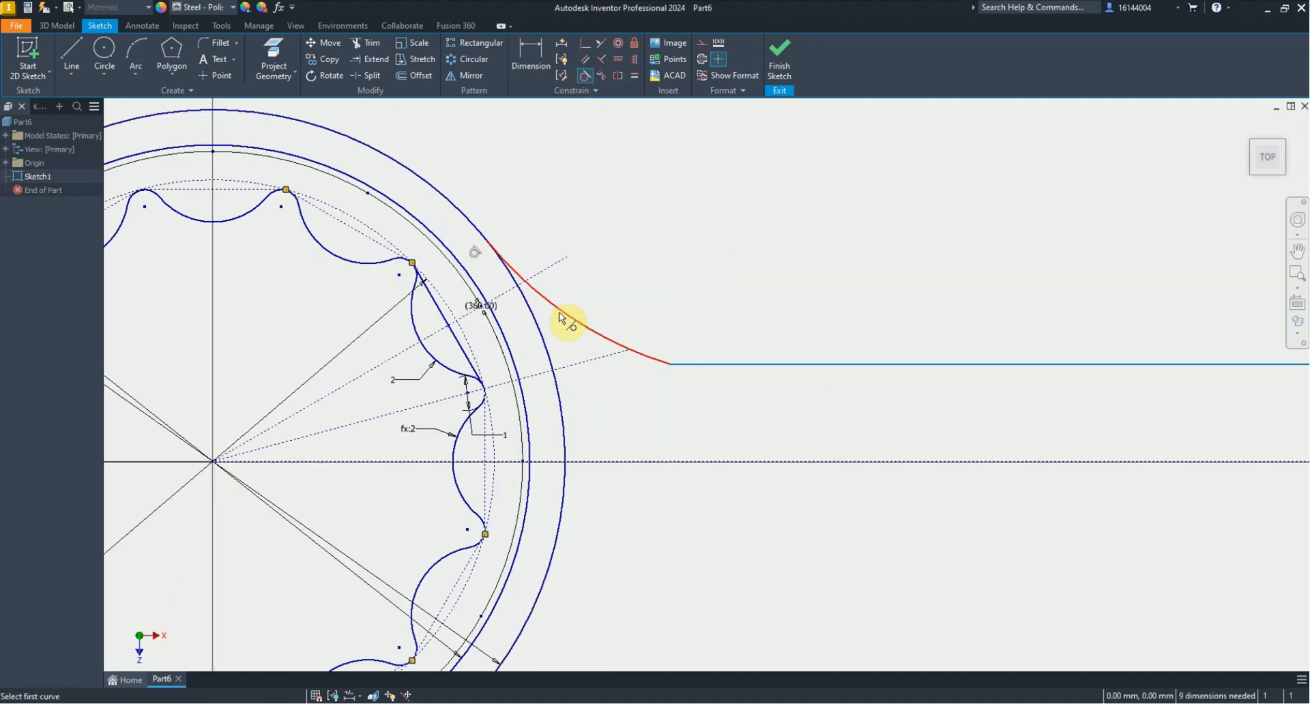
left_click(567, 321)
left_click(675, 364)
scroll(573, 268, "up", 5)
Step: Check the handle widths in the reference drawing, then convert the horizontal construction line to a centerline
key("alt+Tab")
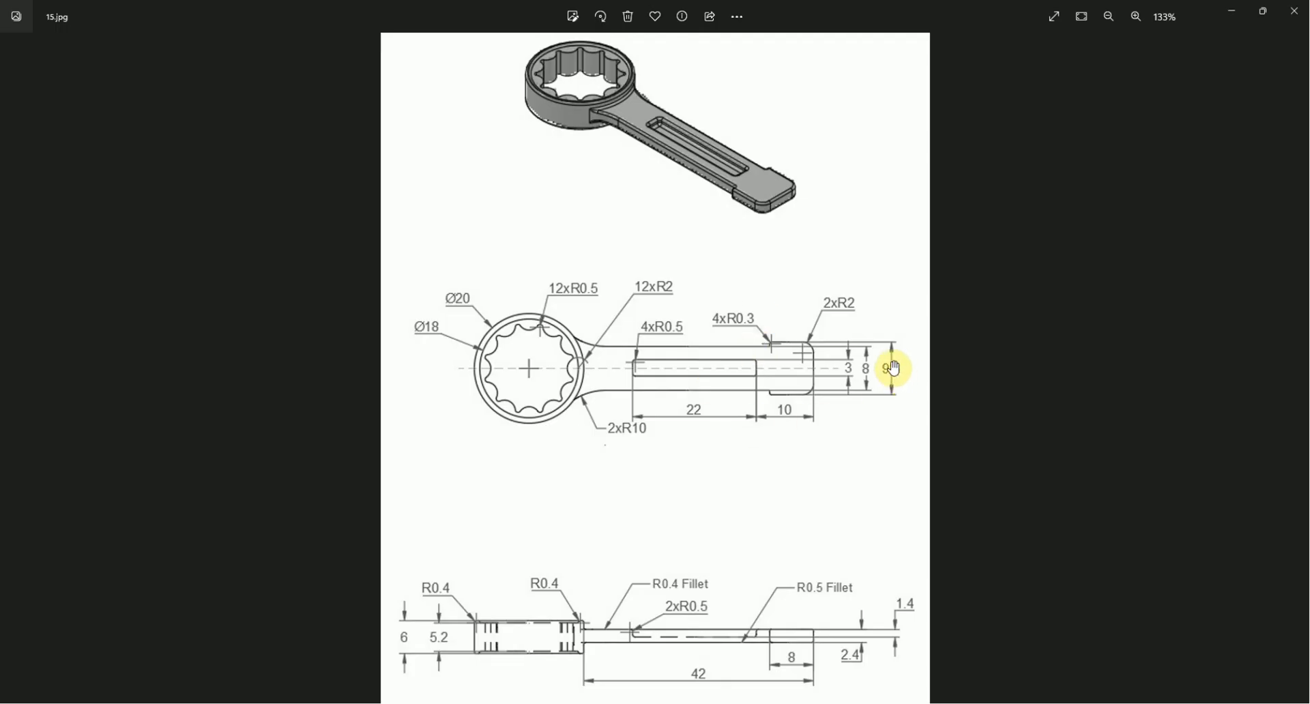
key("alt+Tab")
key("d")
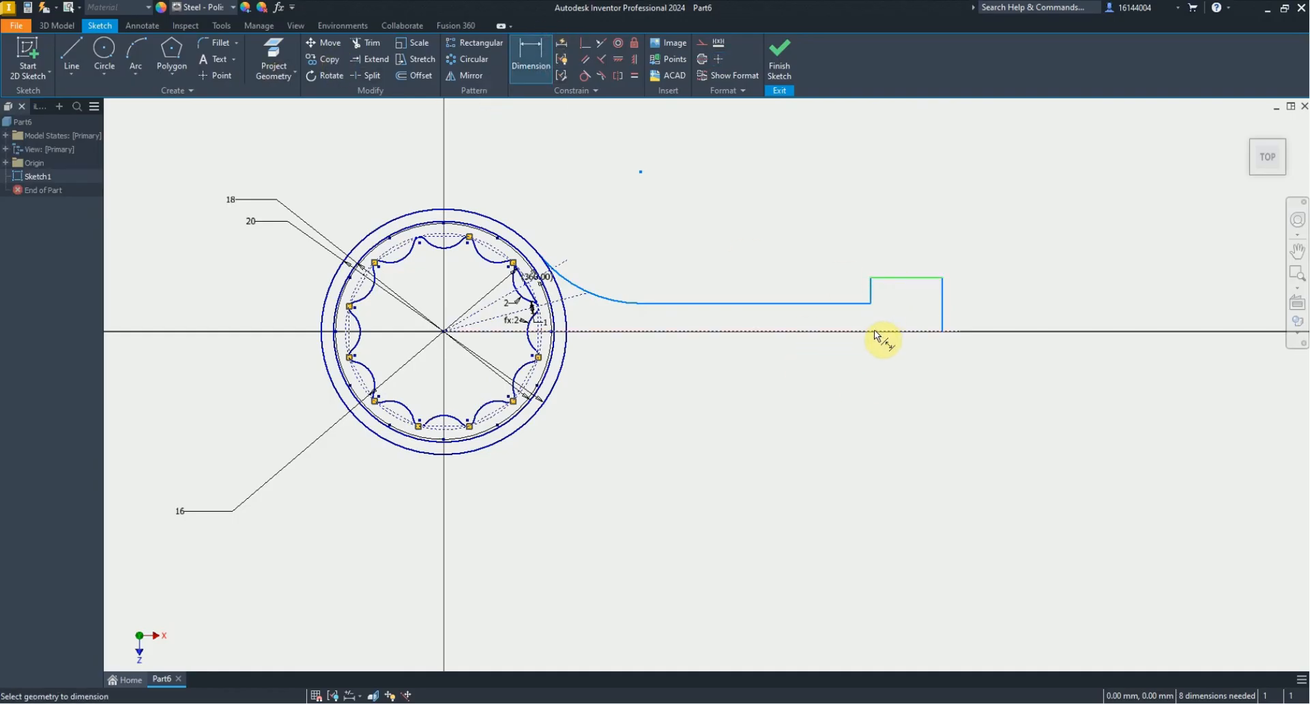
key("Escape")
left_click(817, 331)
left_click(702, 60)
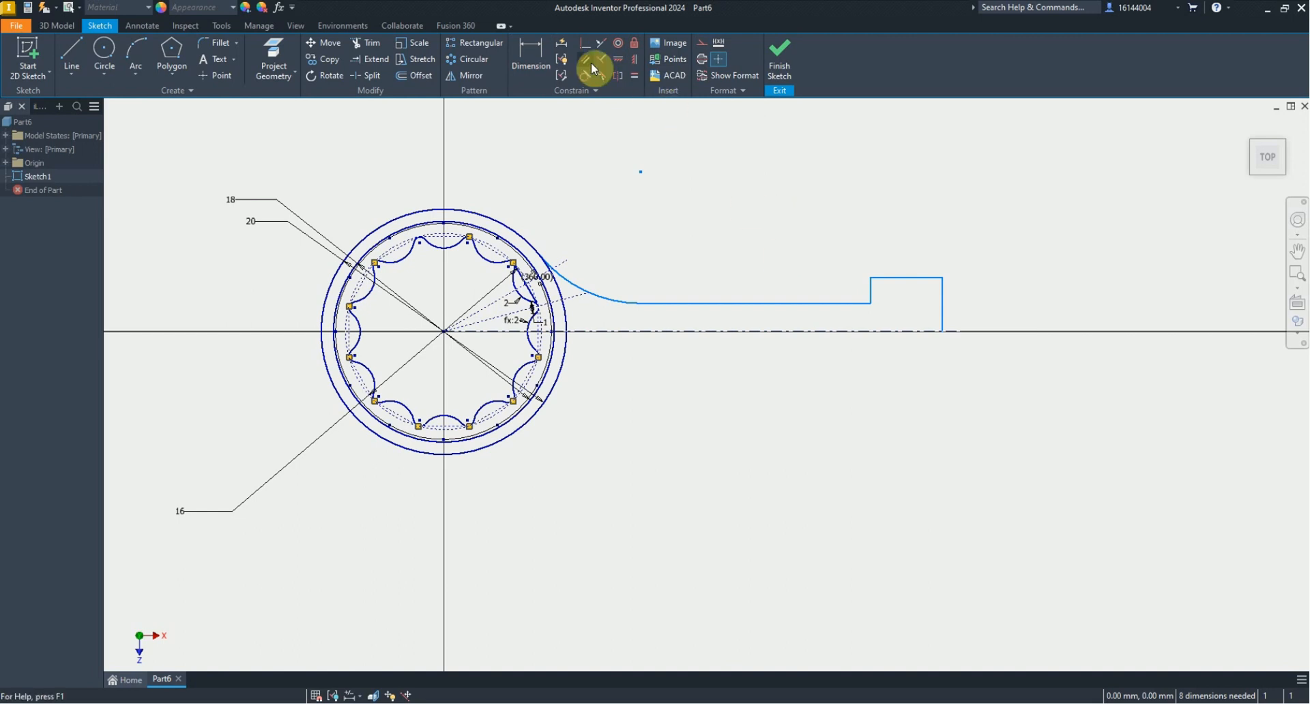
Step: Dimension the full handle widths across the centerline as 9.6 mm at the end block and 8 mm at the shank
key("d")
left_click(1004, 363)
type("9")
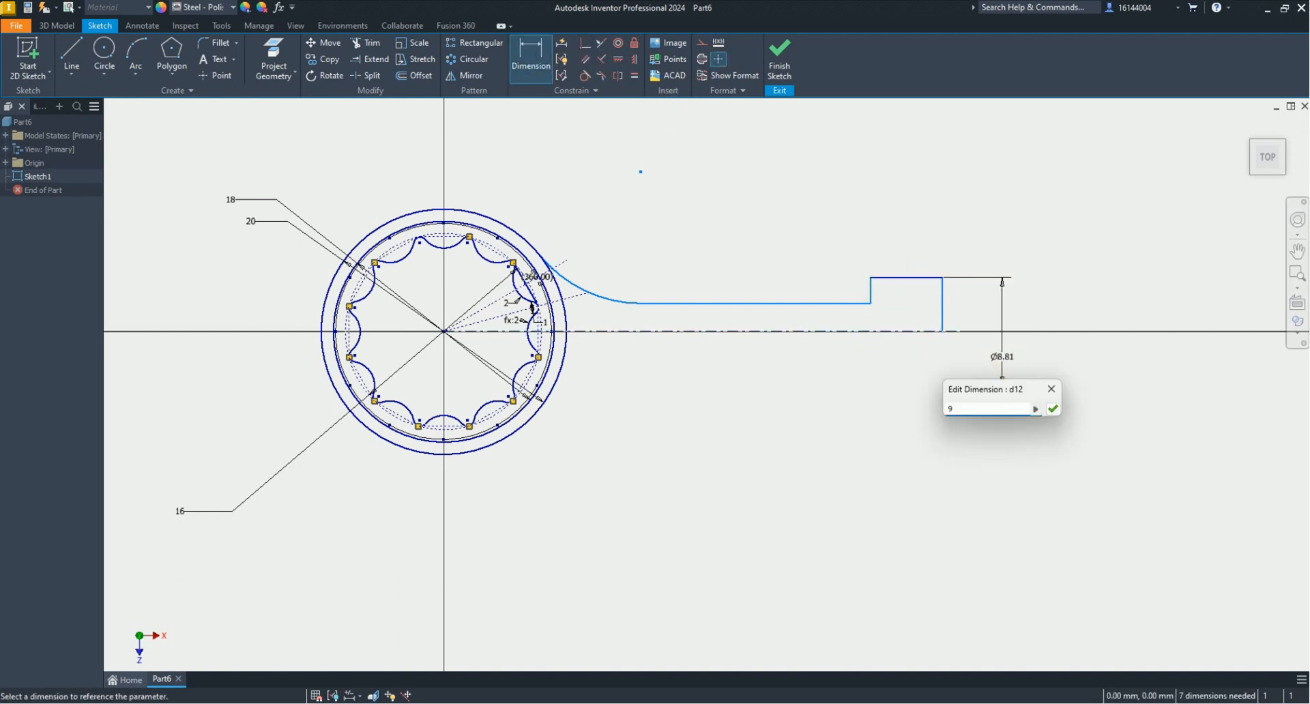
type(".6")
key("Return")
left_click(848, 333)
left_click(973, 346)
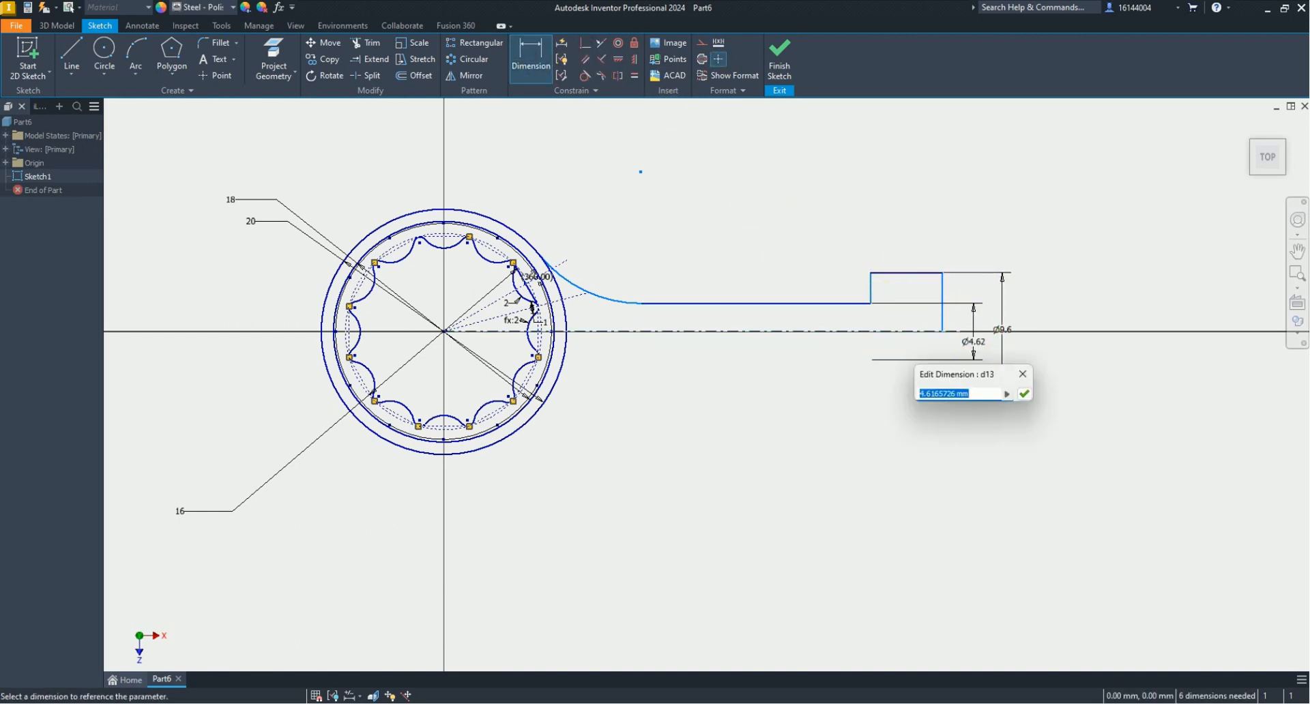
type("8")
key("Return")
Step: Check the recess in the reference drawing and sketch a rectangle about 3.2 mm high across the centerline inside the handle
key("alt+Tab")
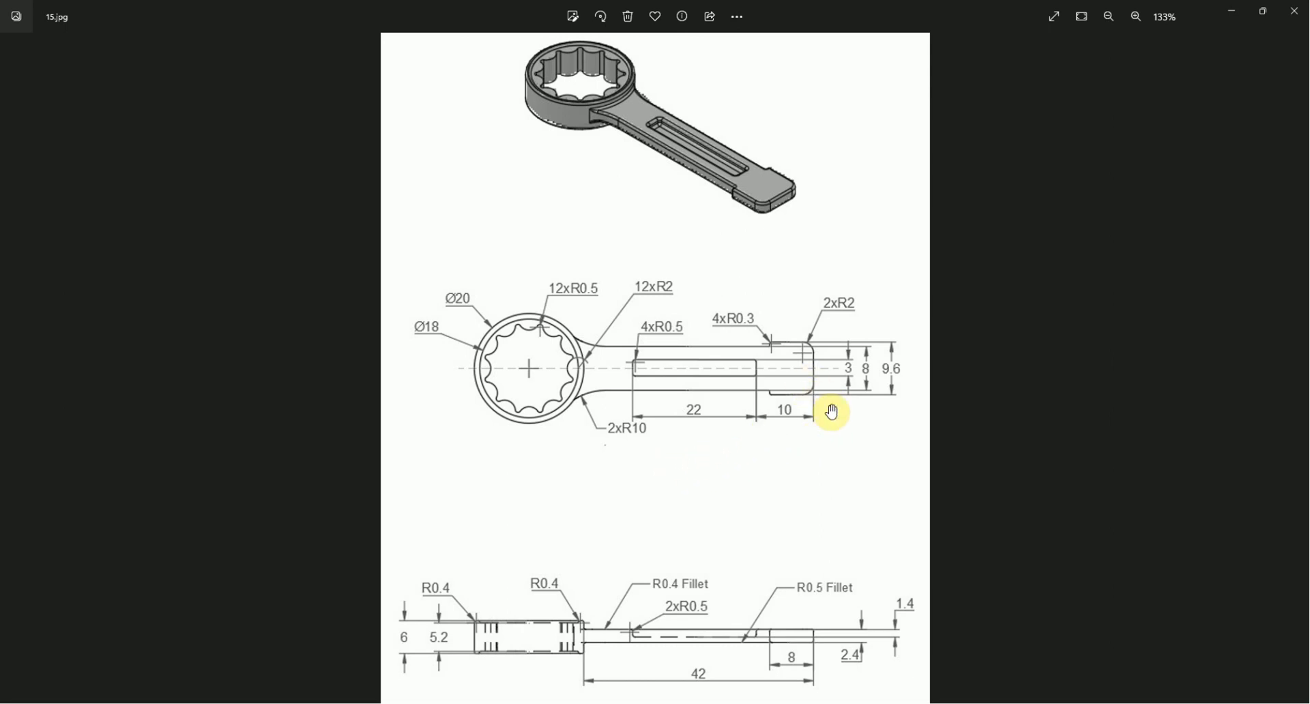
key("alt+Tab")
left_click(174, 74)
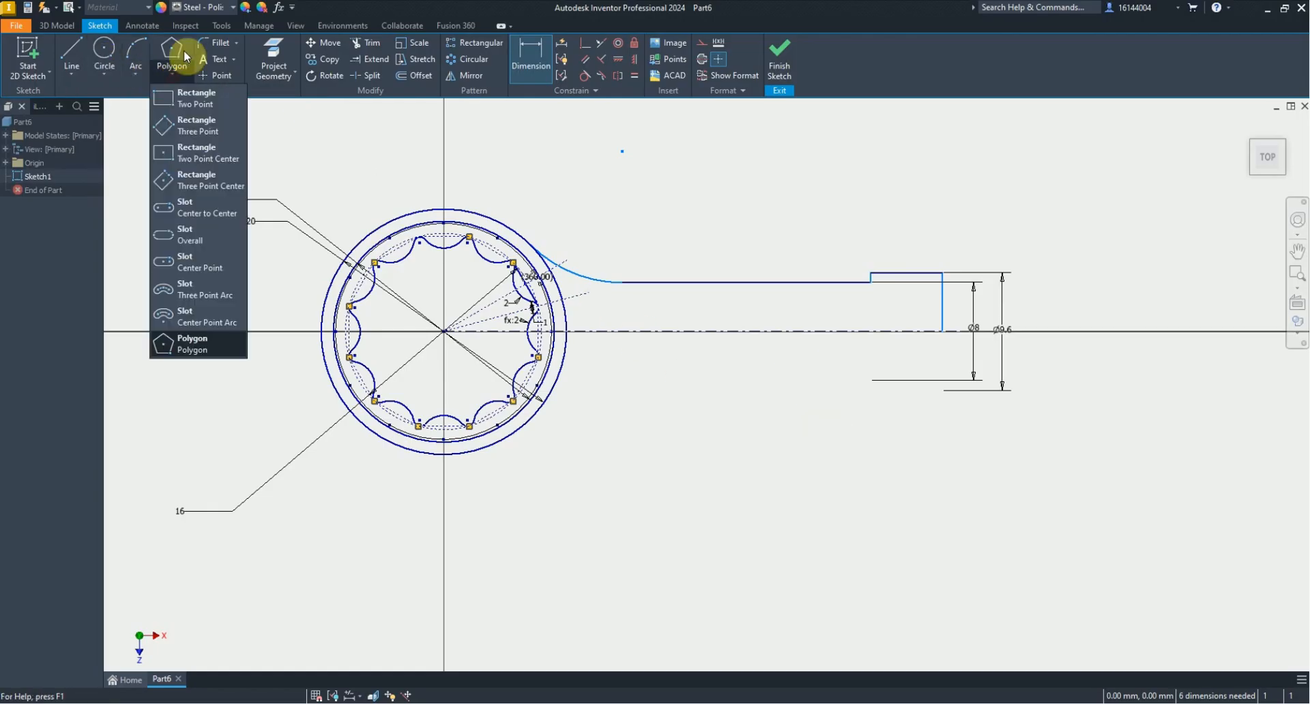
left_click(179, 52)
left_click(668, 312)
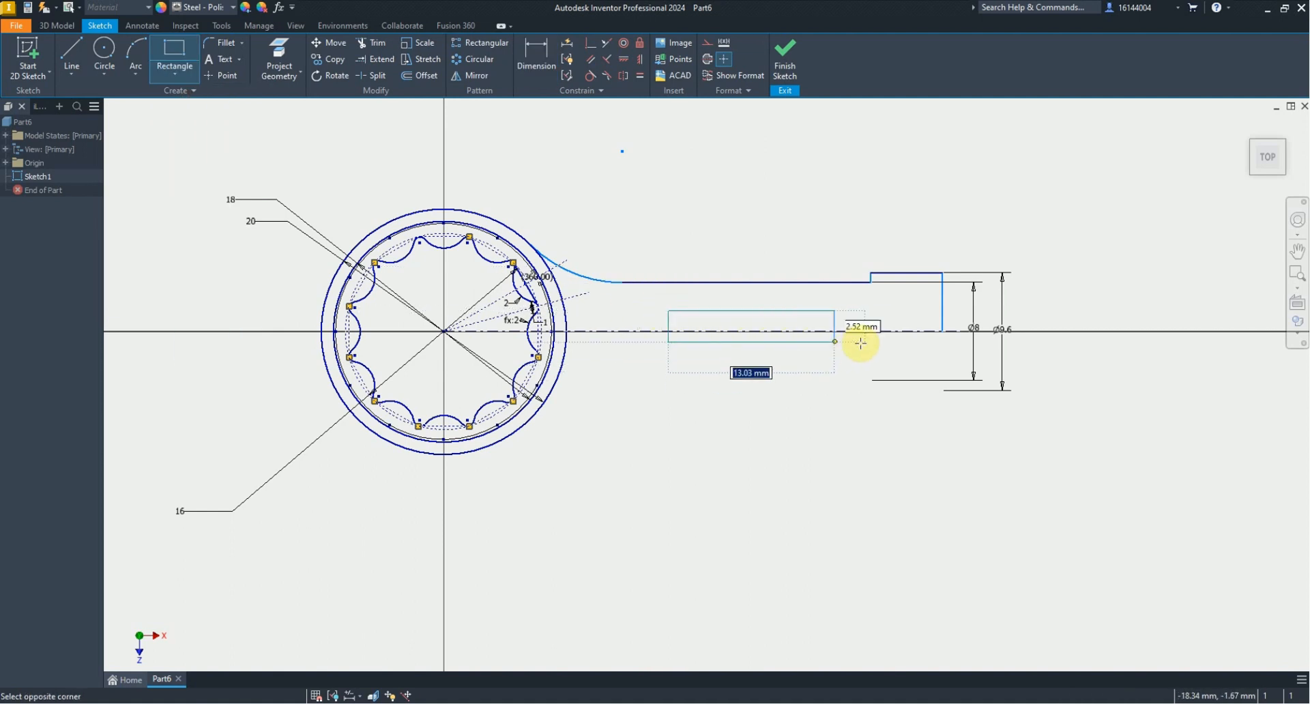
left_click(855, 351)
key("Escape")
Step: Dimension the rectangle's height as 3 mm and constrain its long edges symmetric about the centerline
key("d")
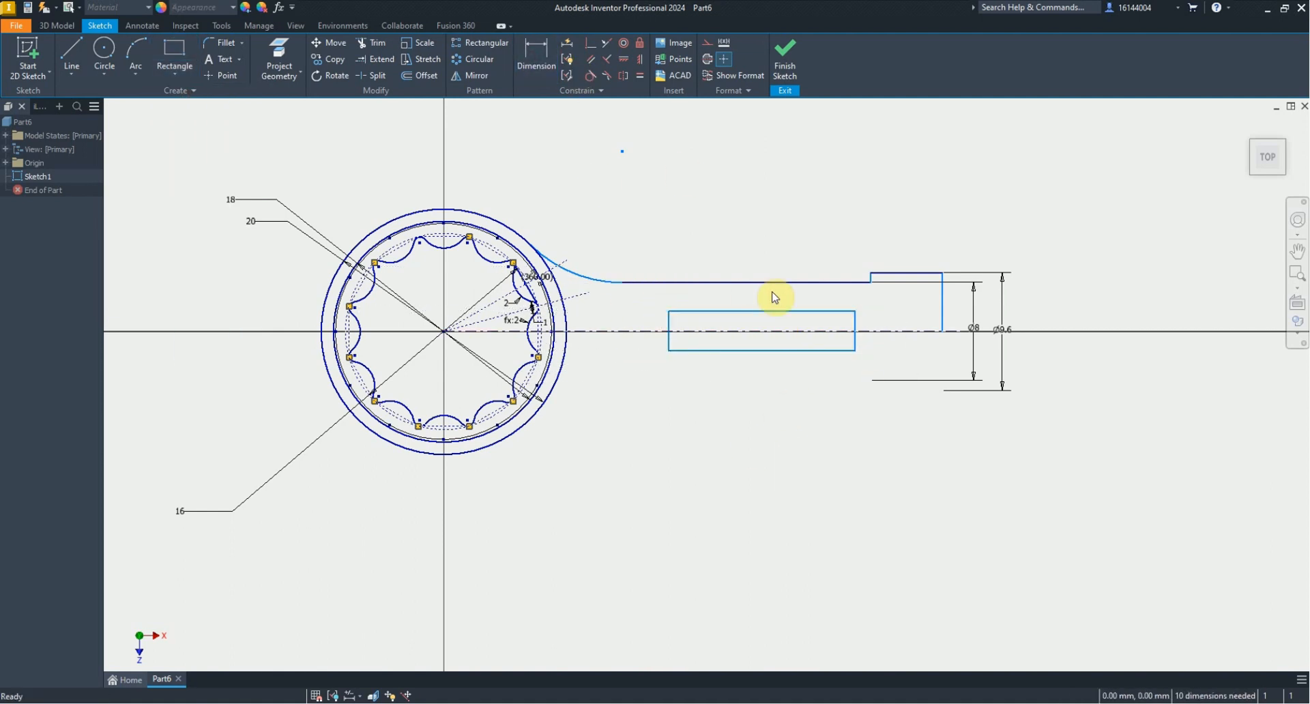
left_click(820, 312)
left_click(828, 351)
left_click(959, 347)
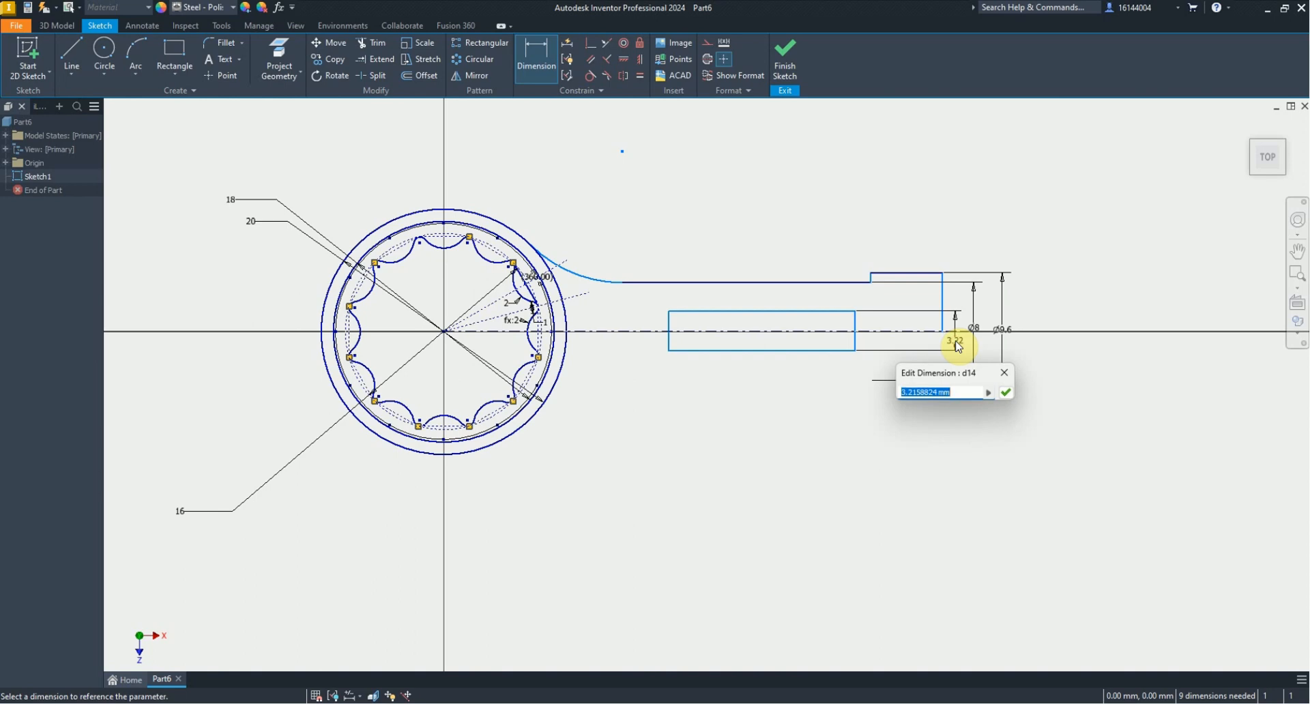
type("3")
key("Return")
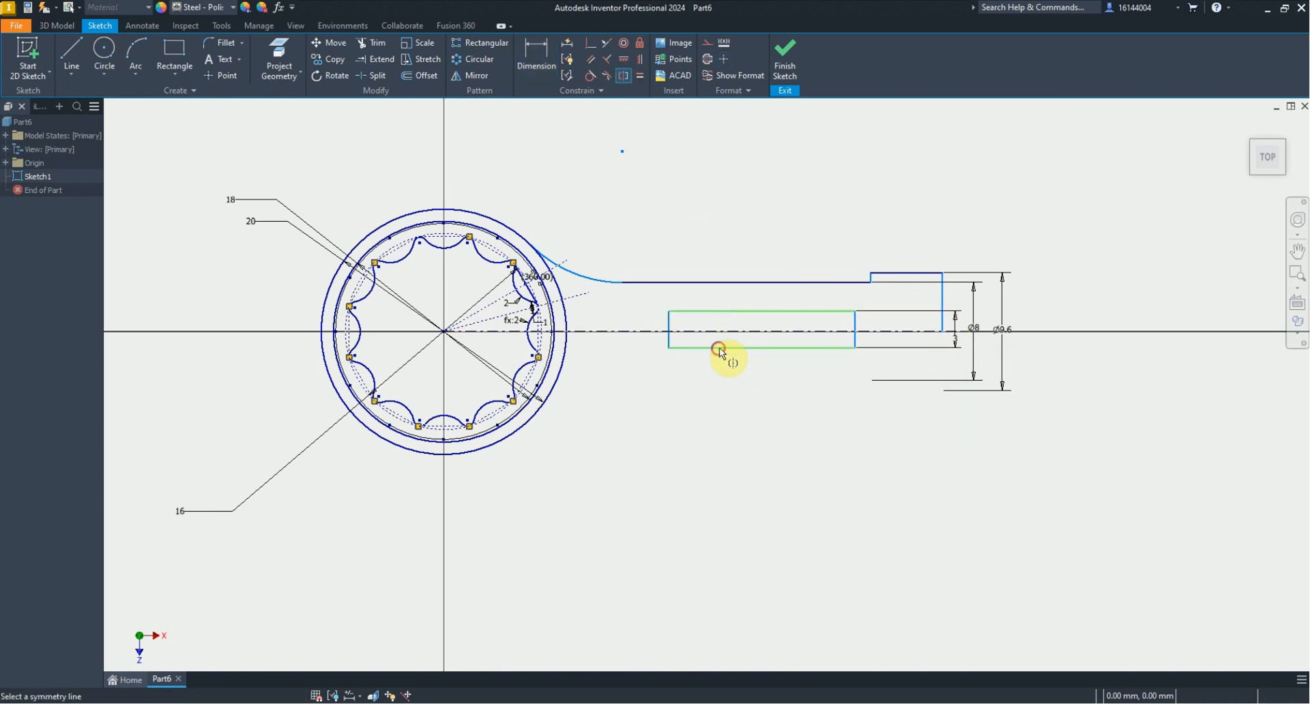
Step: Following the reference drawing, dimension the rectangle 10 mm from the handle's end edge and set its length to 22 mm
key("alt+Tab")
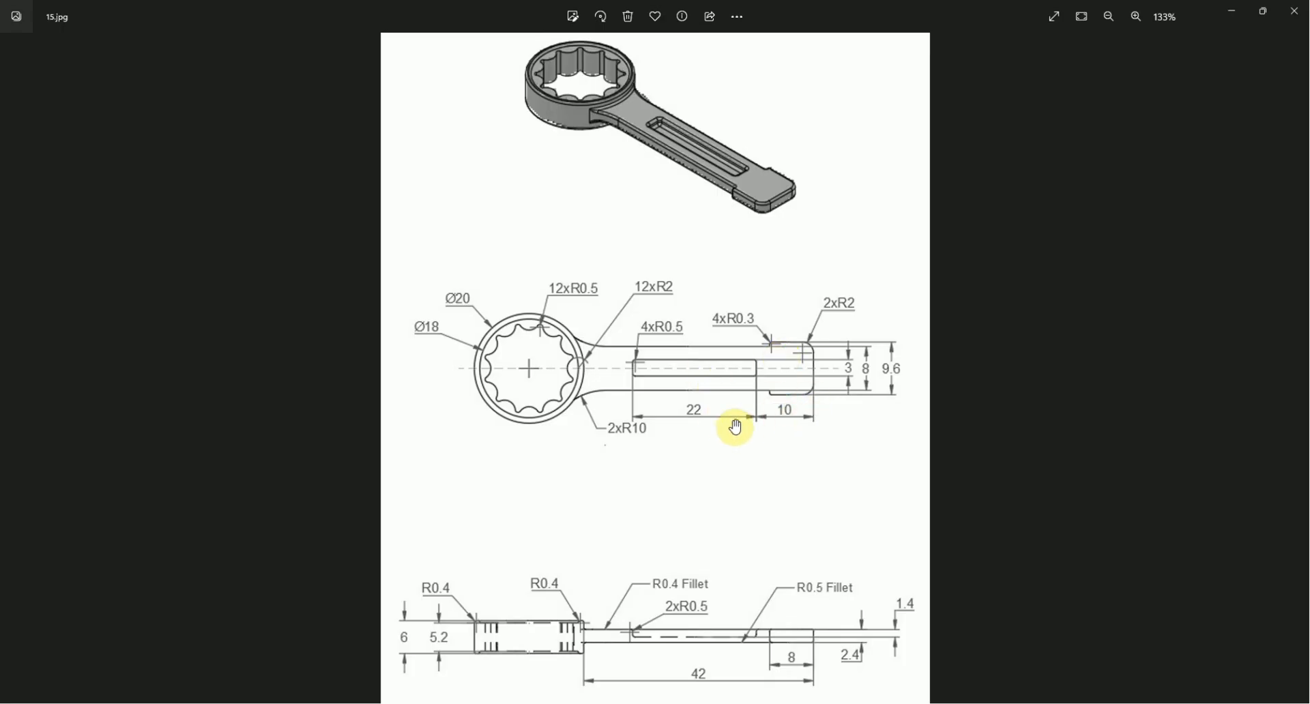
key("alt+Tab")
left_click(887, 447)
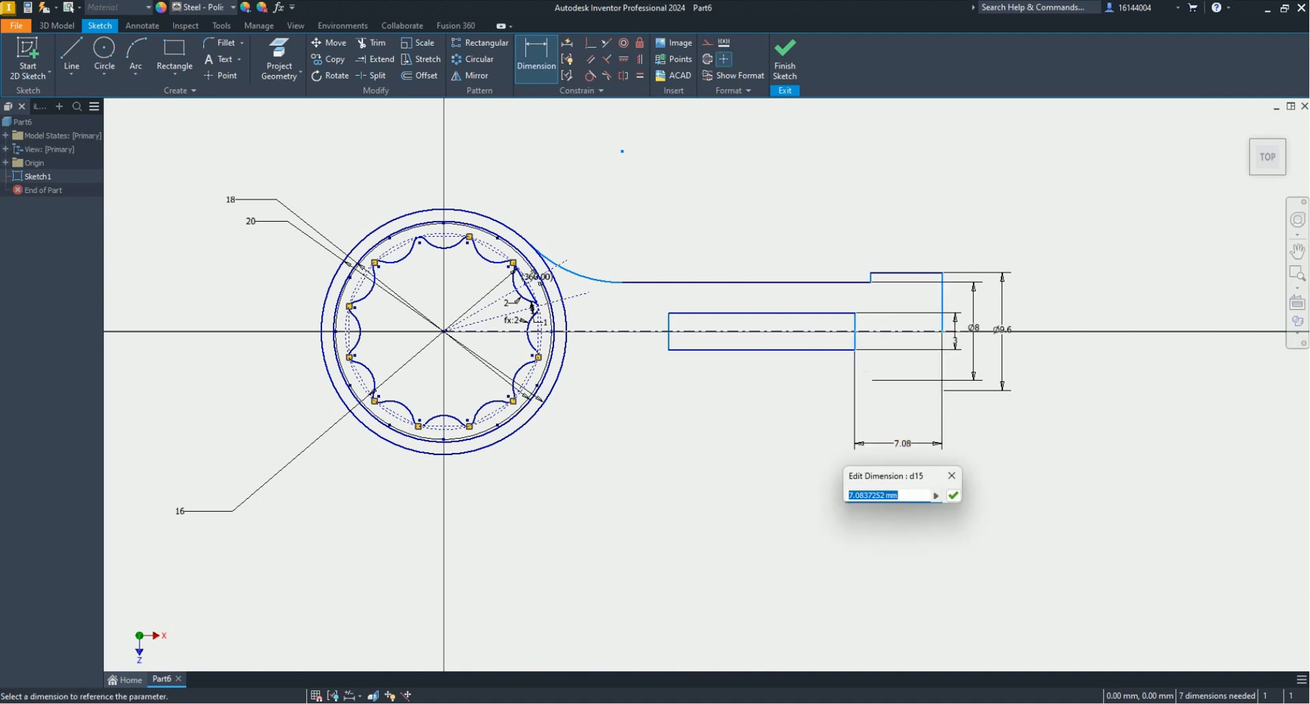
type("10")
key("Return")
left_click(754, 445)
type("22")
key("Return")
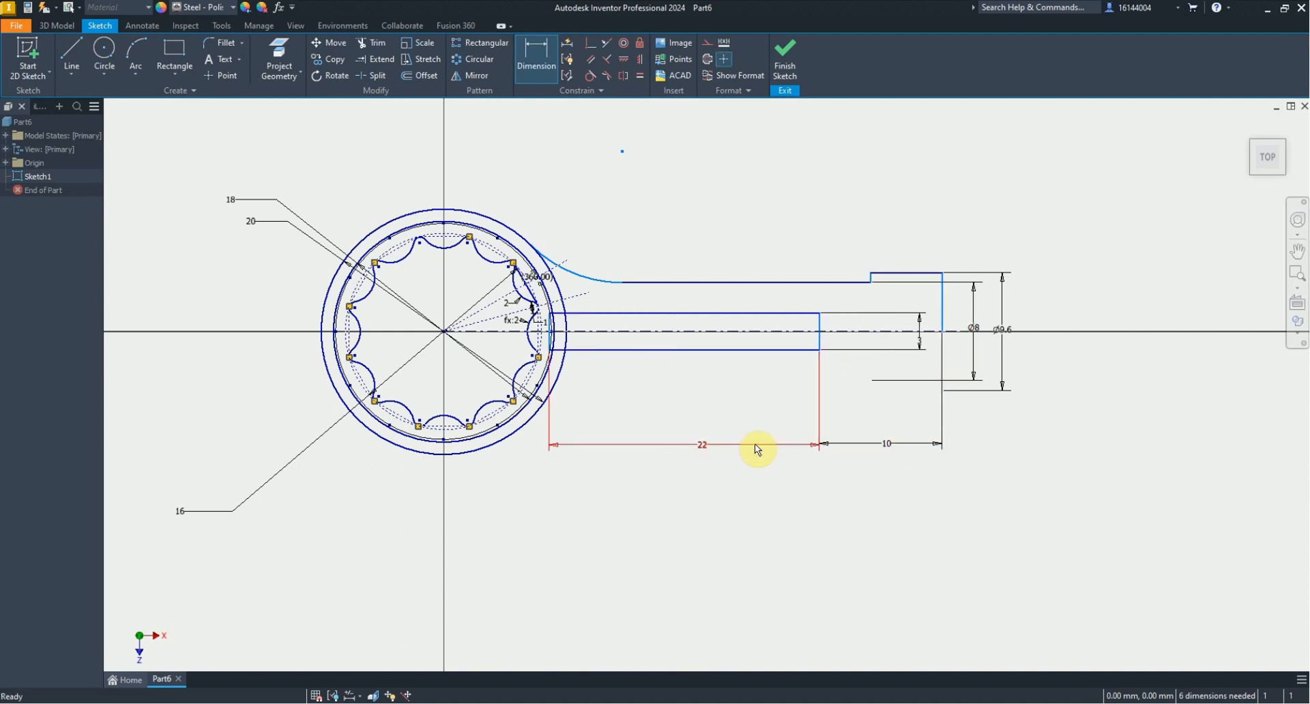
key("Escape")
Step: Check the end block in the reference drawing and dimension its upper edge as 8 mm long
scroll(549, 341, "up", 5)
scroll(723, 380, "down", 8)
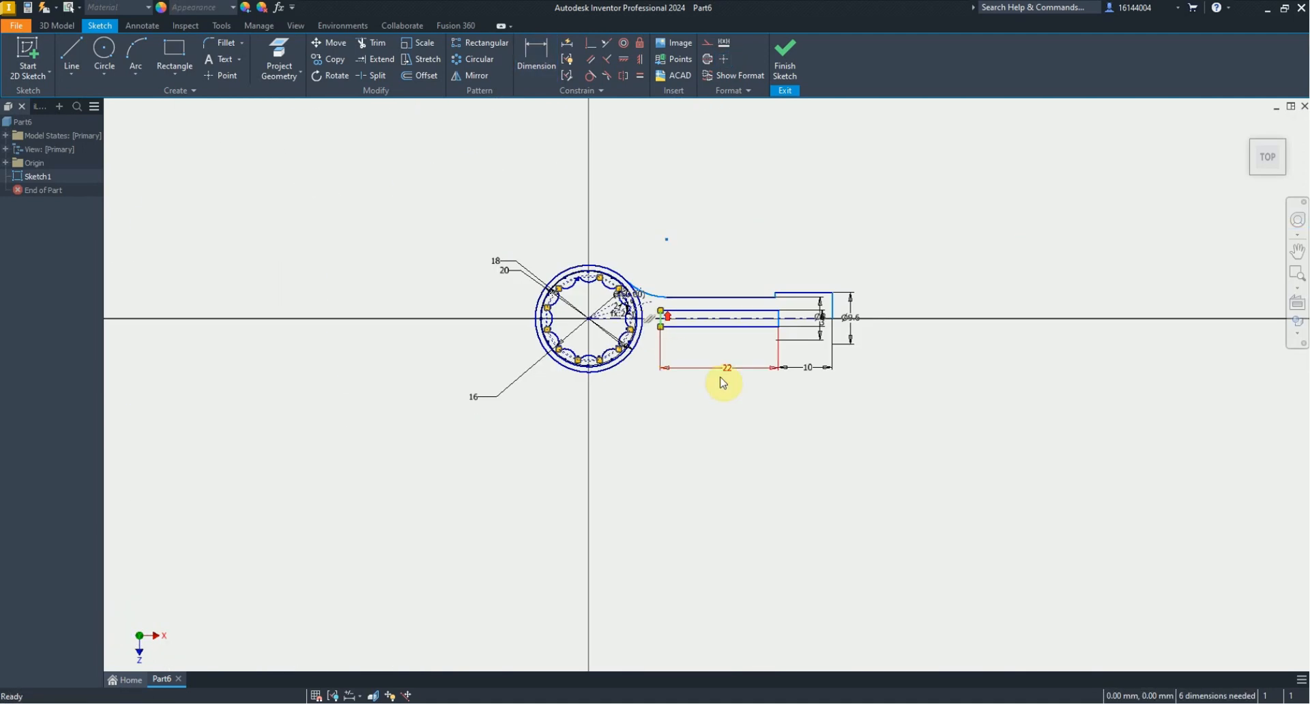
scroll(747, 305, "up", 6)
key("alt+Tab")
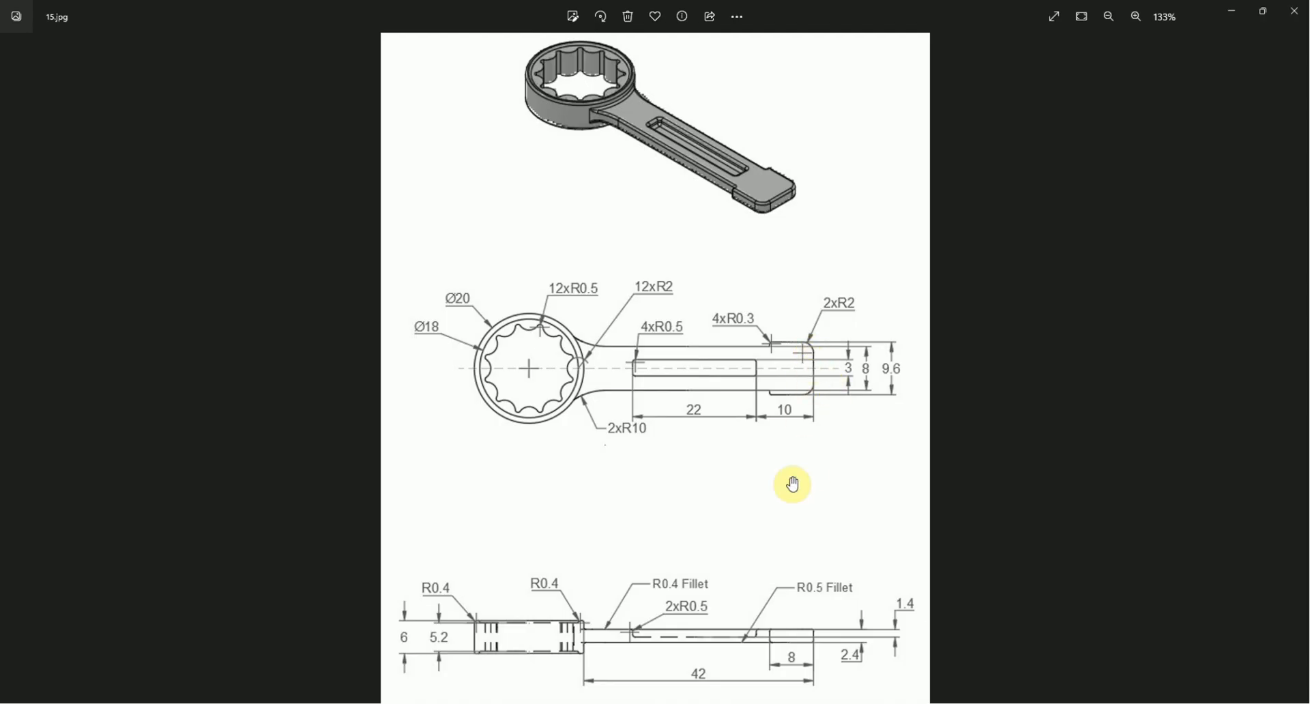
key("alt+Tab")
left_click(535, 64)
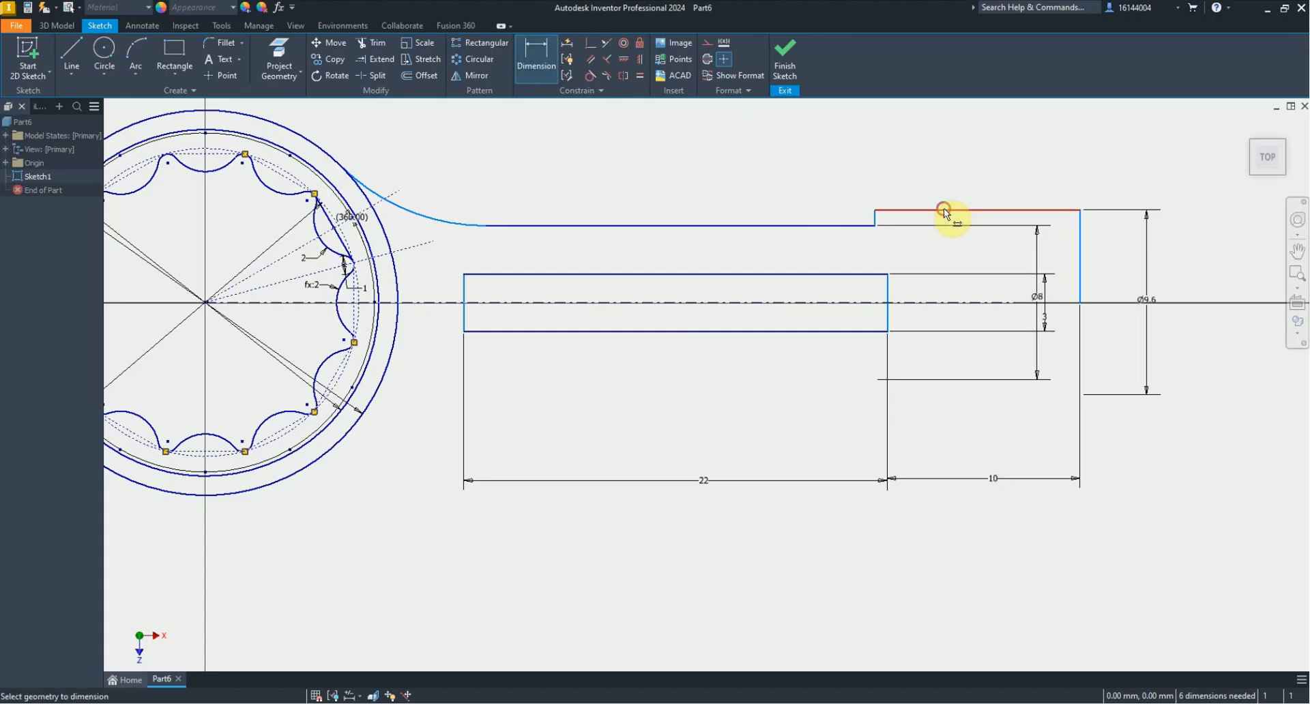
left_click(950, 210)
left_click(964, 166)
type("8616")
key("Return")
Step: Place a sketch point where the ring's outer circle crosses the centerline and dimension it 42 mm from the handle's end edge
key("alt+Tab")
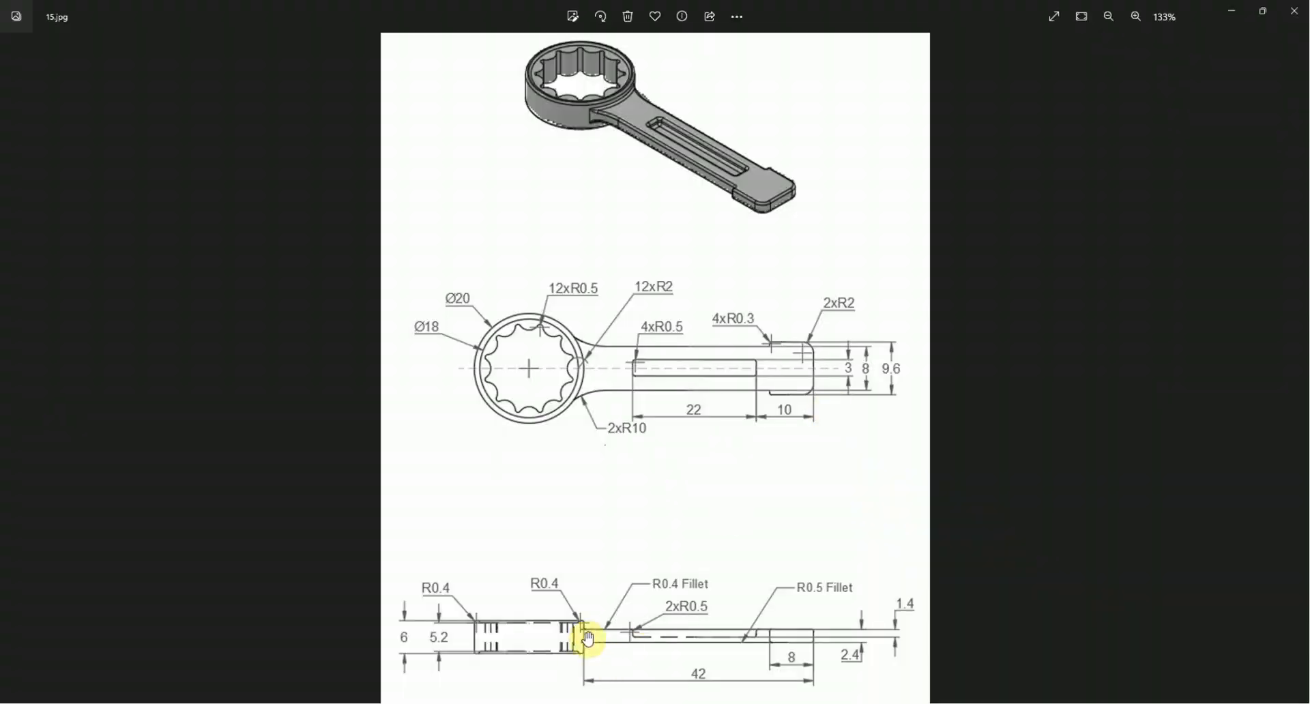
key("alt+Tab")
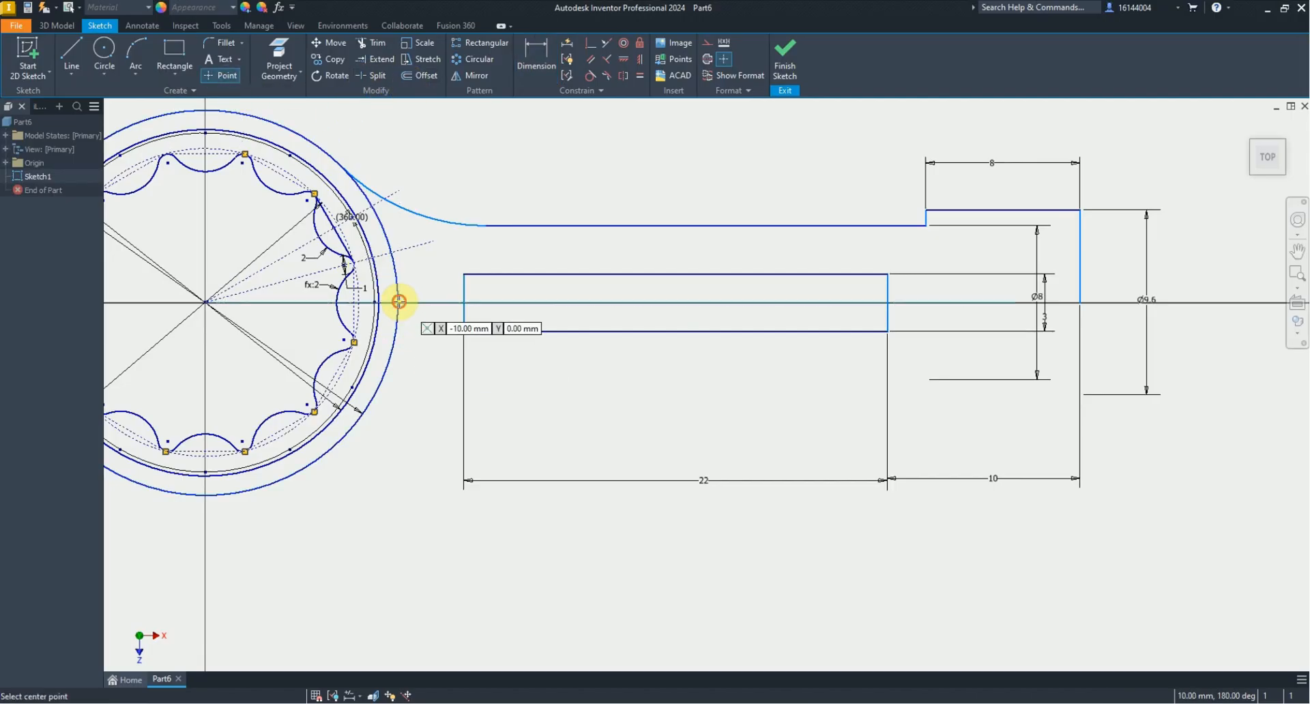
key("d")
left_click(1081, 267)
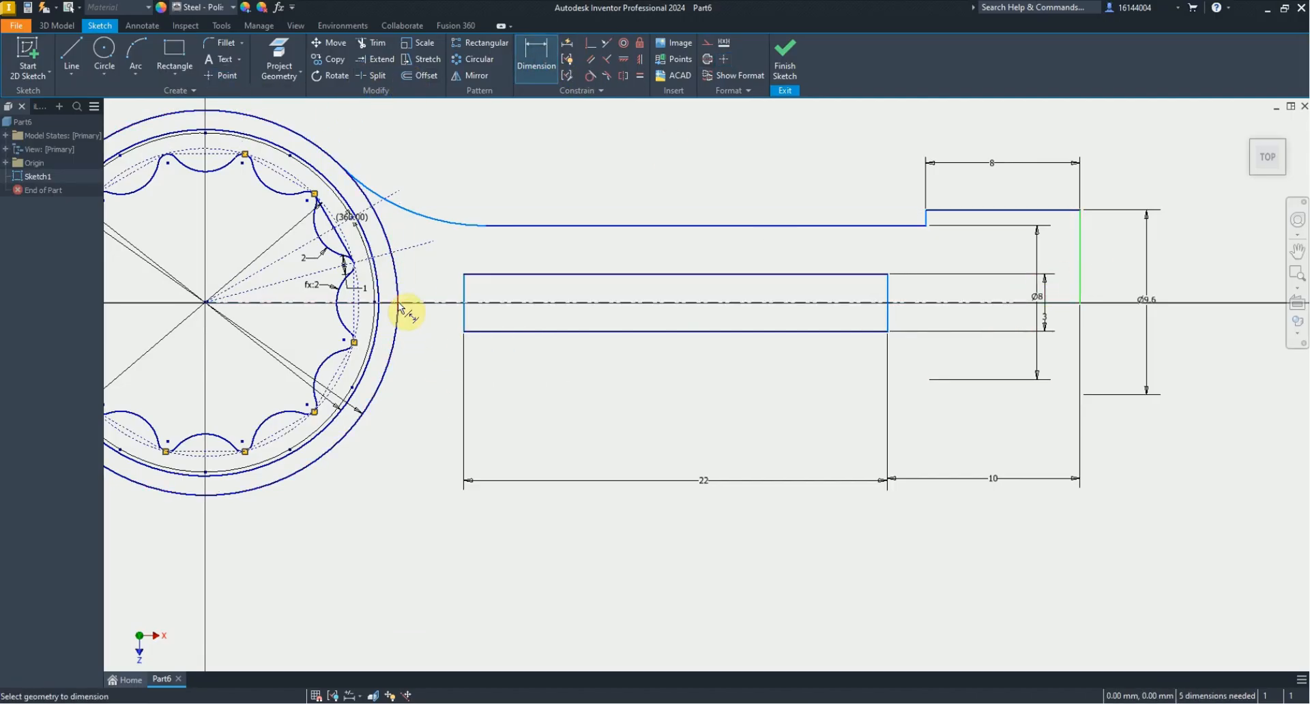
left_click(409, 311)
left_click(687, 604)
type("42")
key("Return")
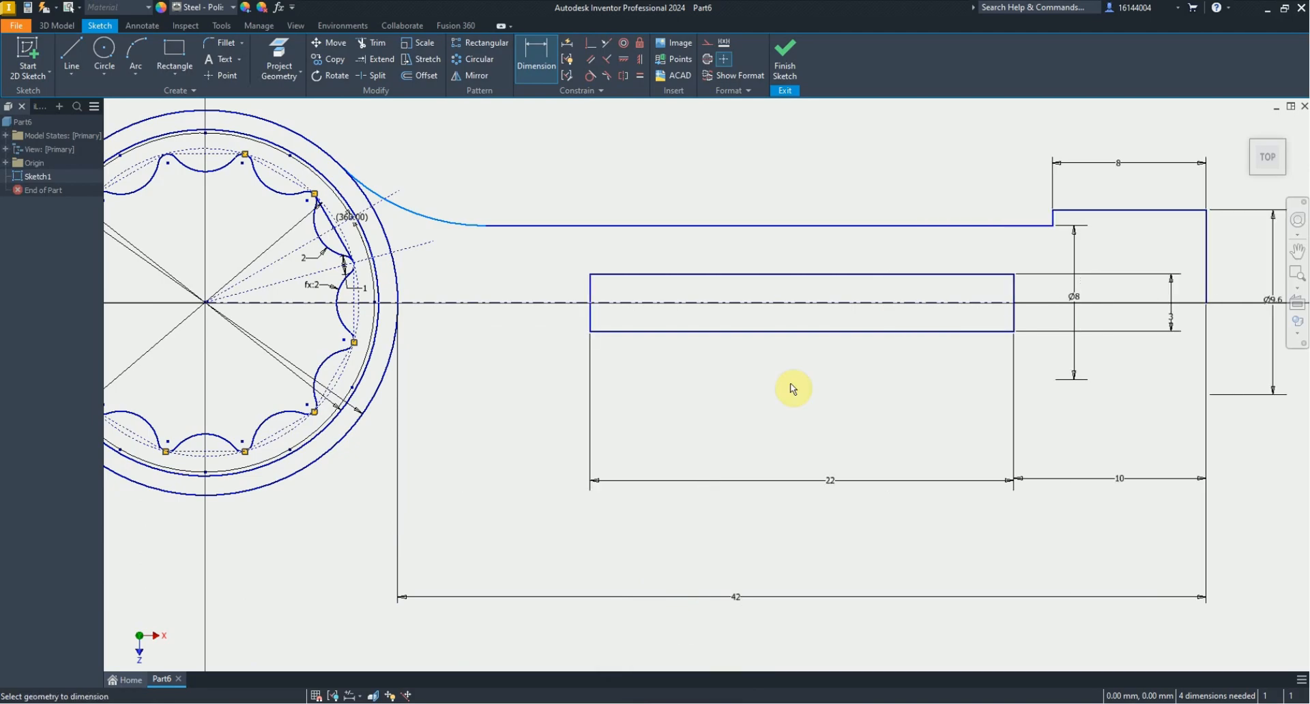
Step: Check the blend radius in the reference drawing and dimension the connecting arc's radius as 10 mm
scroll(784, 385, "up", 3)
key("alt+Tab")
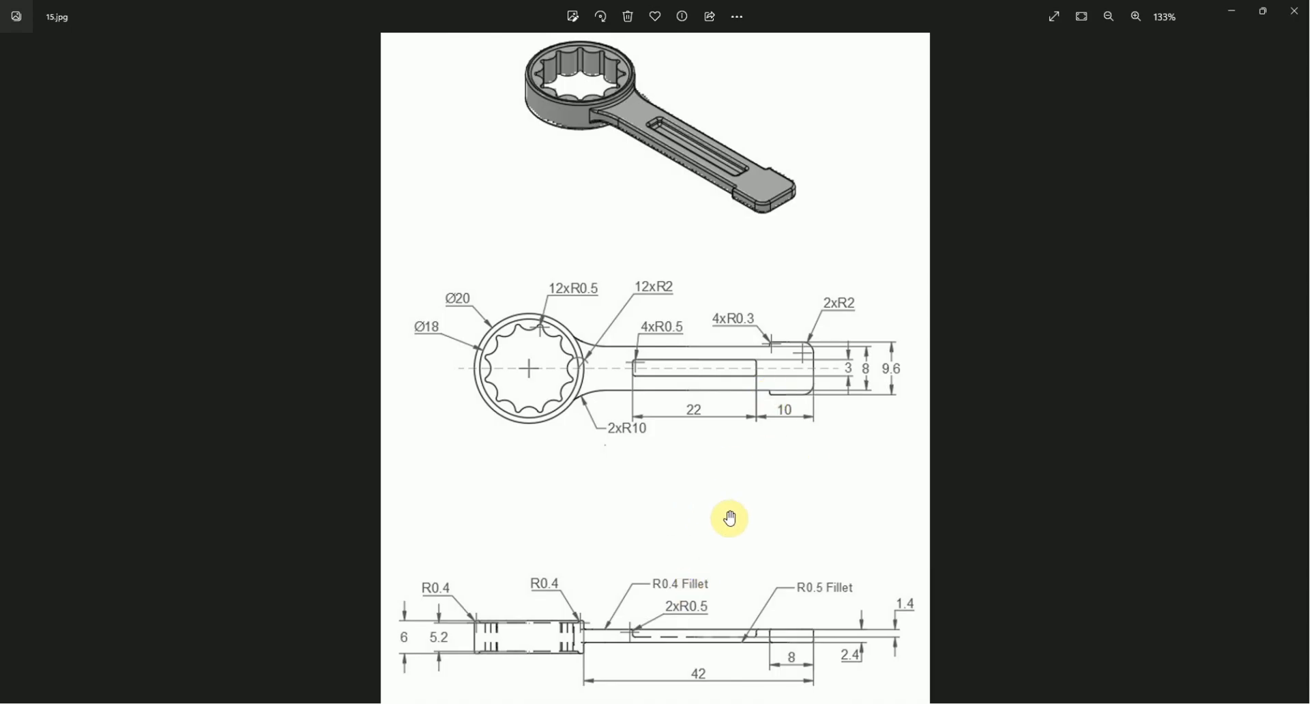
key("alt+Tab")
left_click(439, 292)
left_click(496, 166)
type("10")
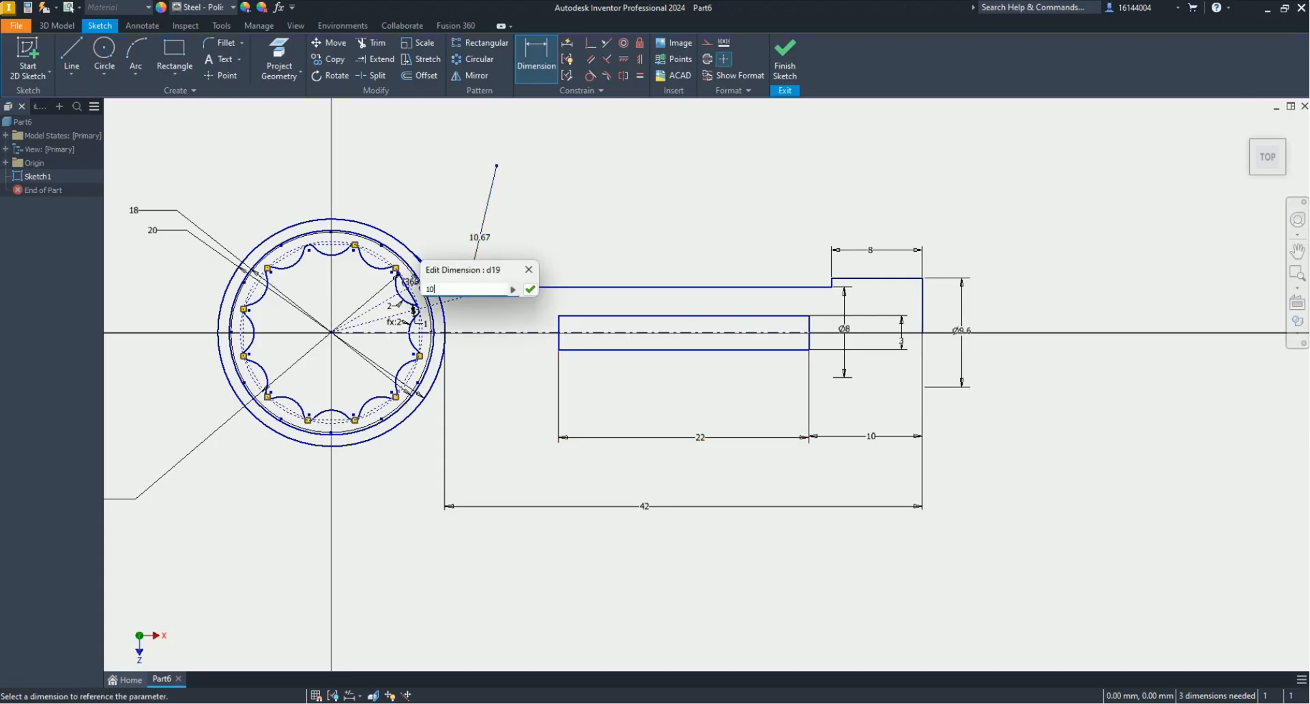
key("Return")
Step: Mirror the handle's upper half outline, including the connecting arc and end edge, about the centerline
left_click(470, 75)
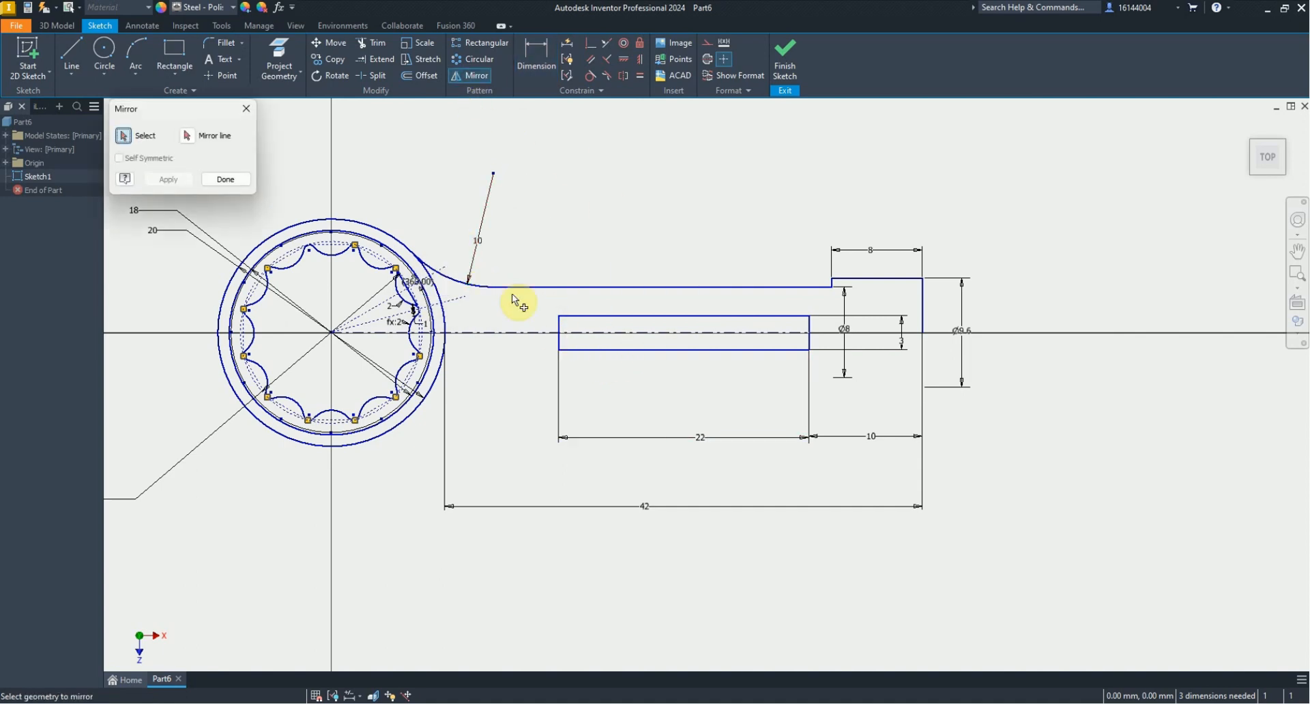
scroll(833, 282, "up", 3)
scroll(832, 281, "down", 2)
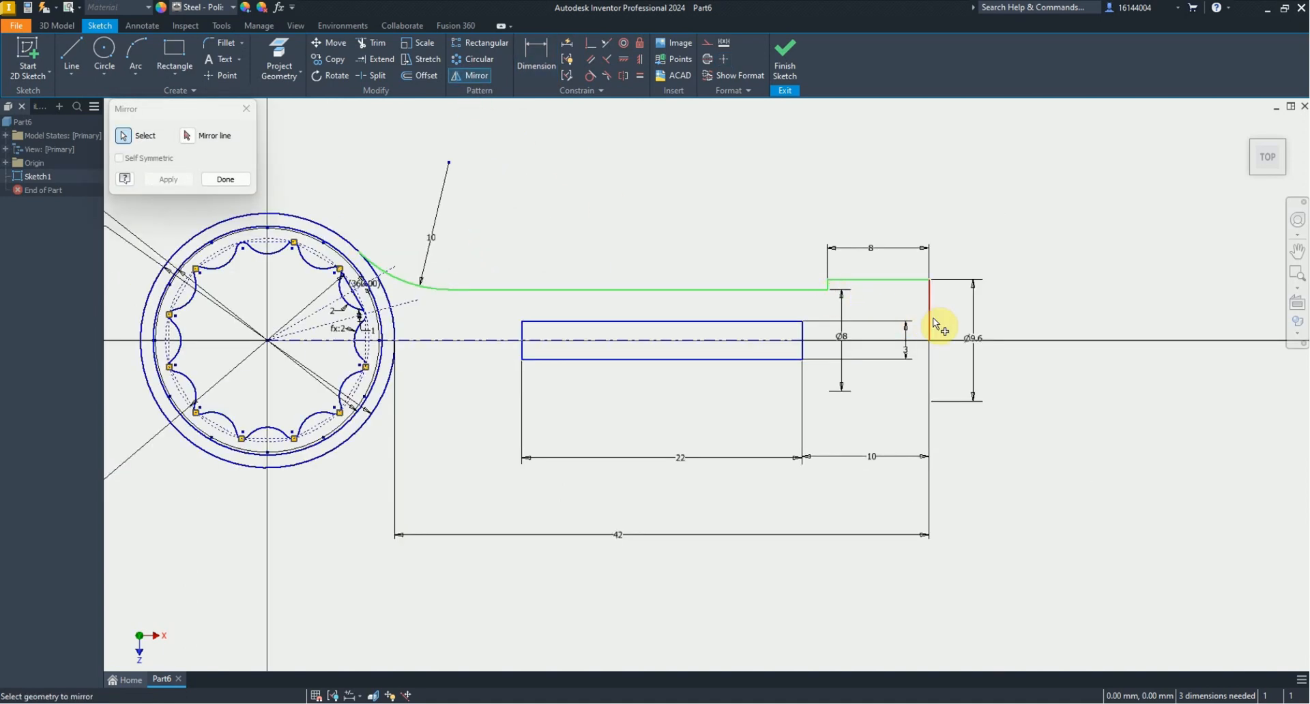
left_click(188, 135)
left_click(446, 343)
left_click(225, 178)
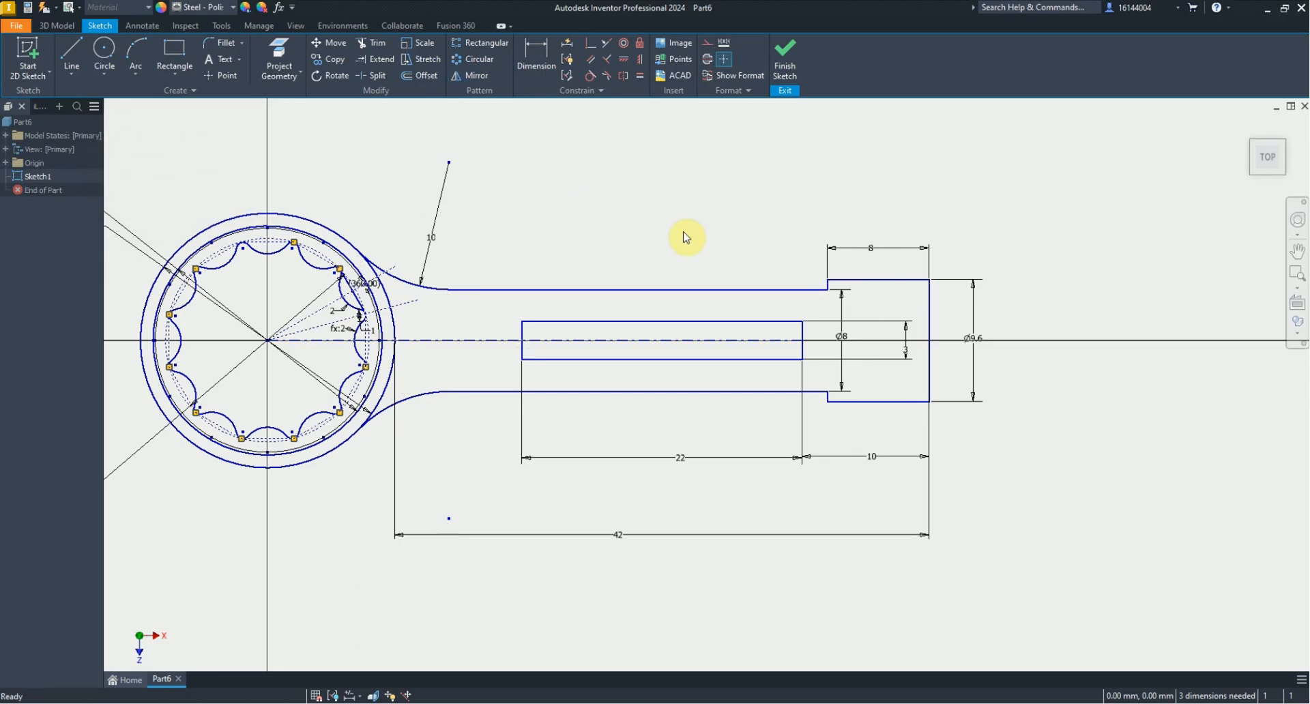
Step: Check the ring height in the reference drawing and extrude the ring's outer annular profile symmetrically by 6 mm
key("alt+Tab")
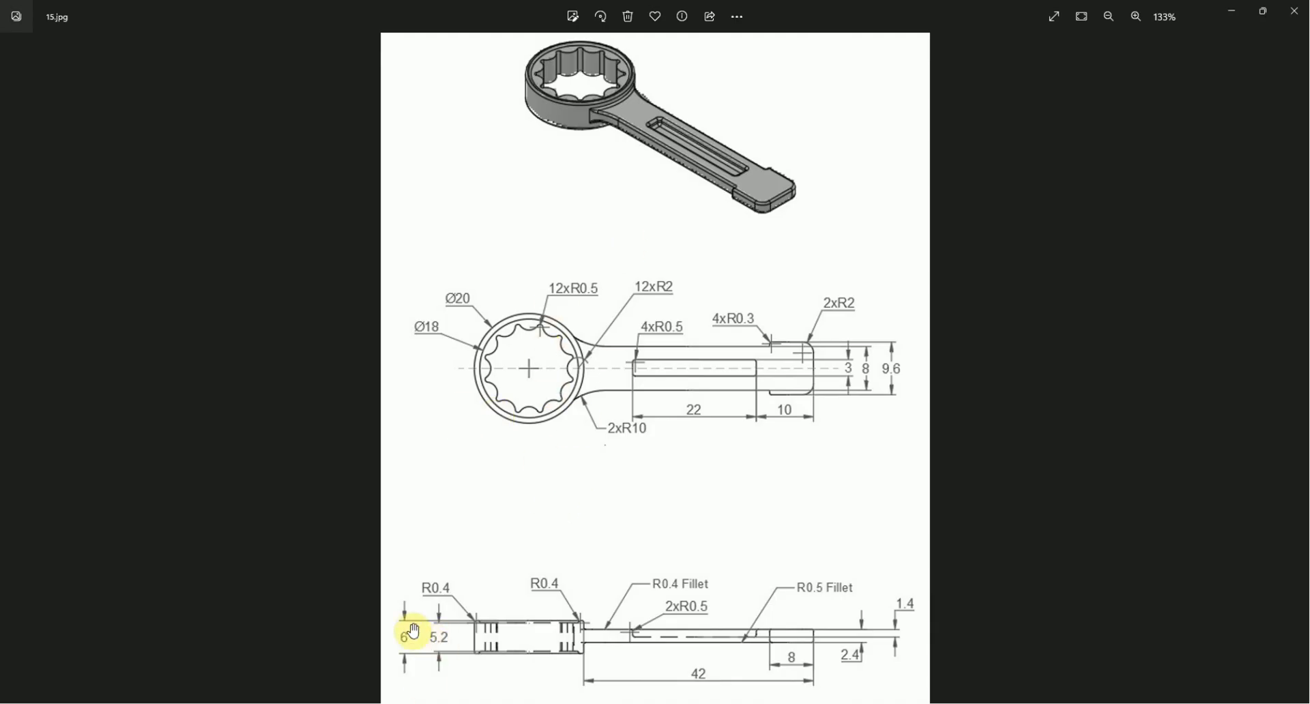
key("alt+Tab")
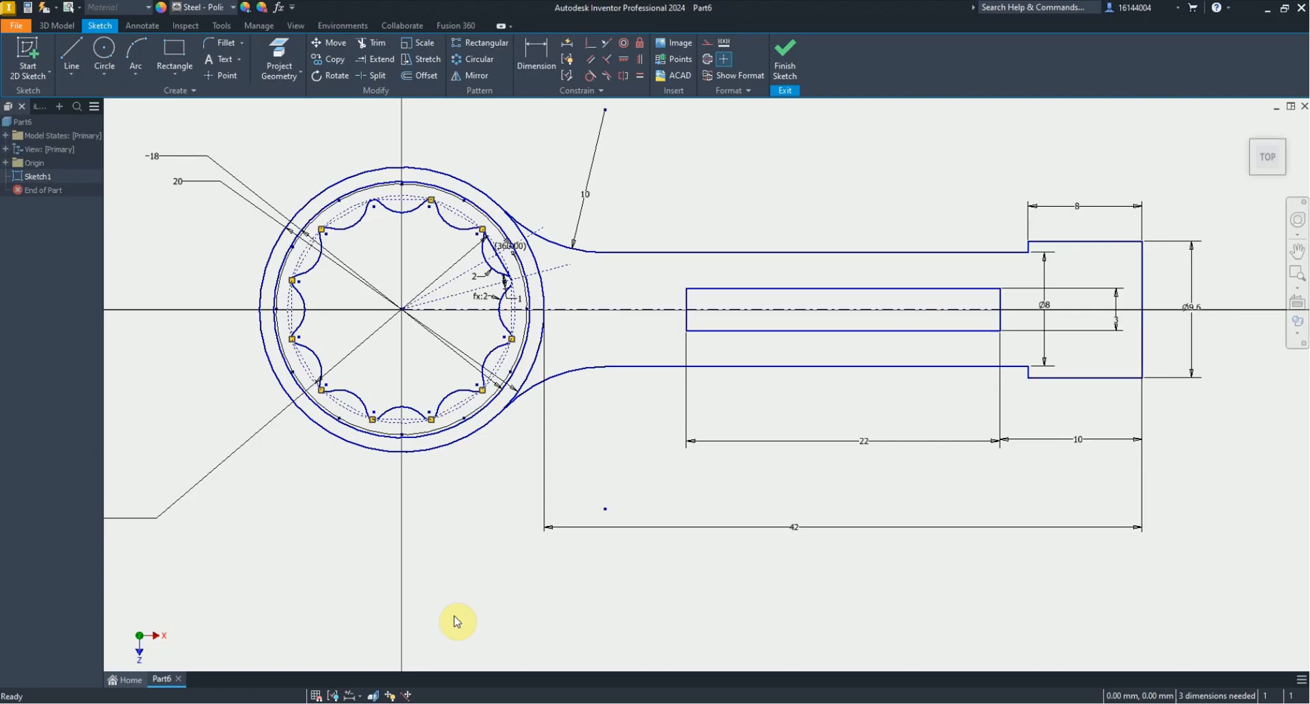
left_click(57, 26)
left_click(72, 57)
scroll(566, 410, "up", 3)
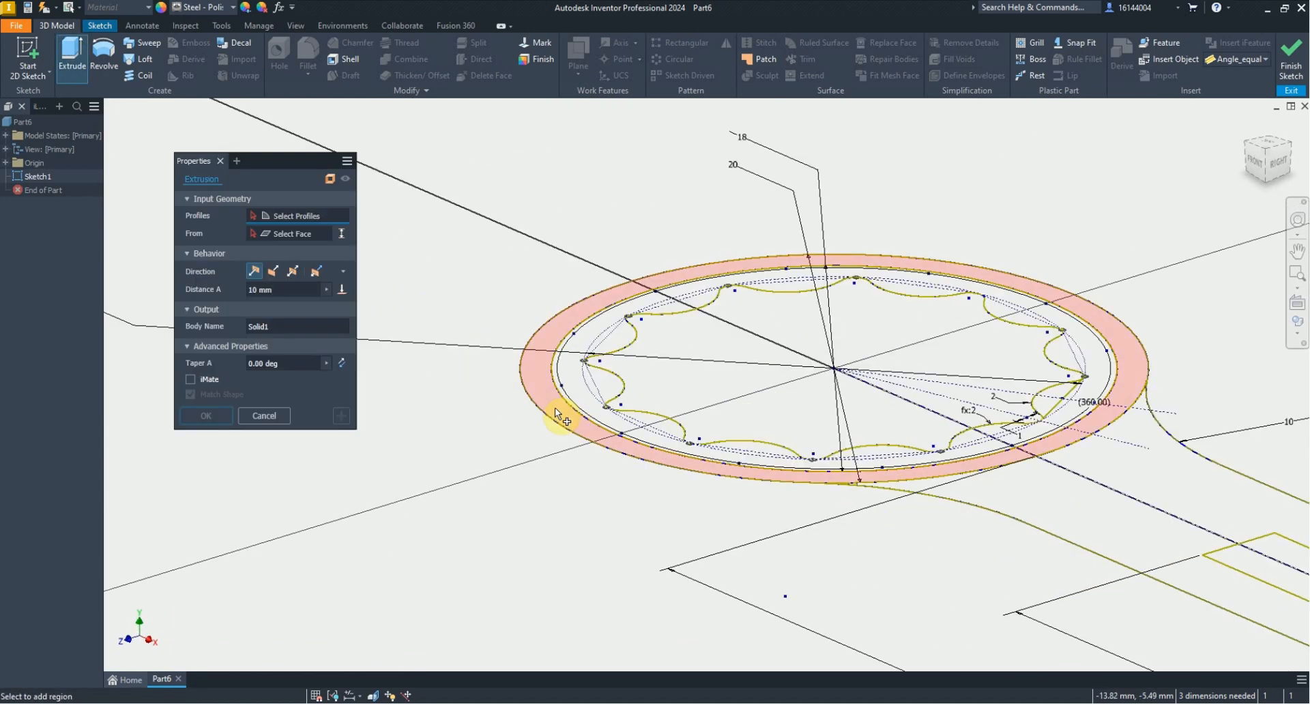
left_click(555, 407)
left_click(295, 271)
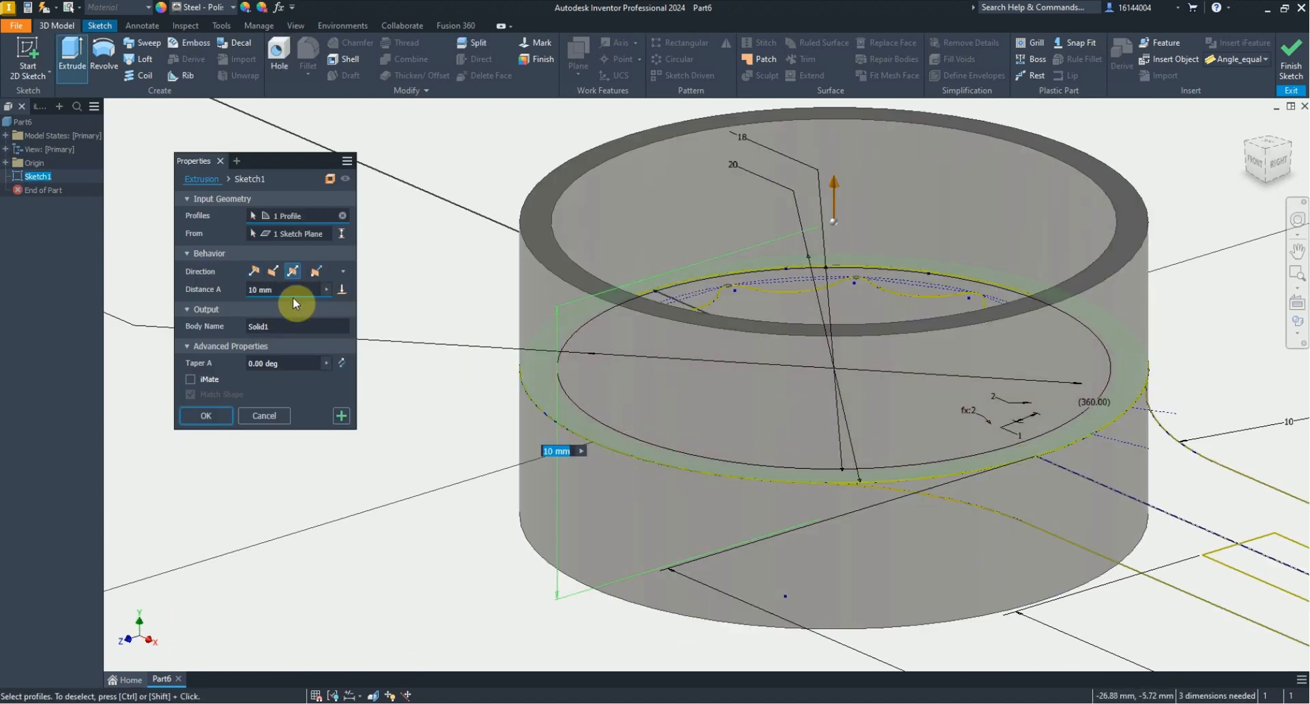
type("6")
left_click(342, 417)
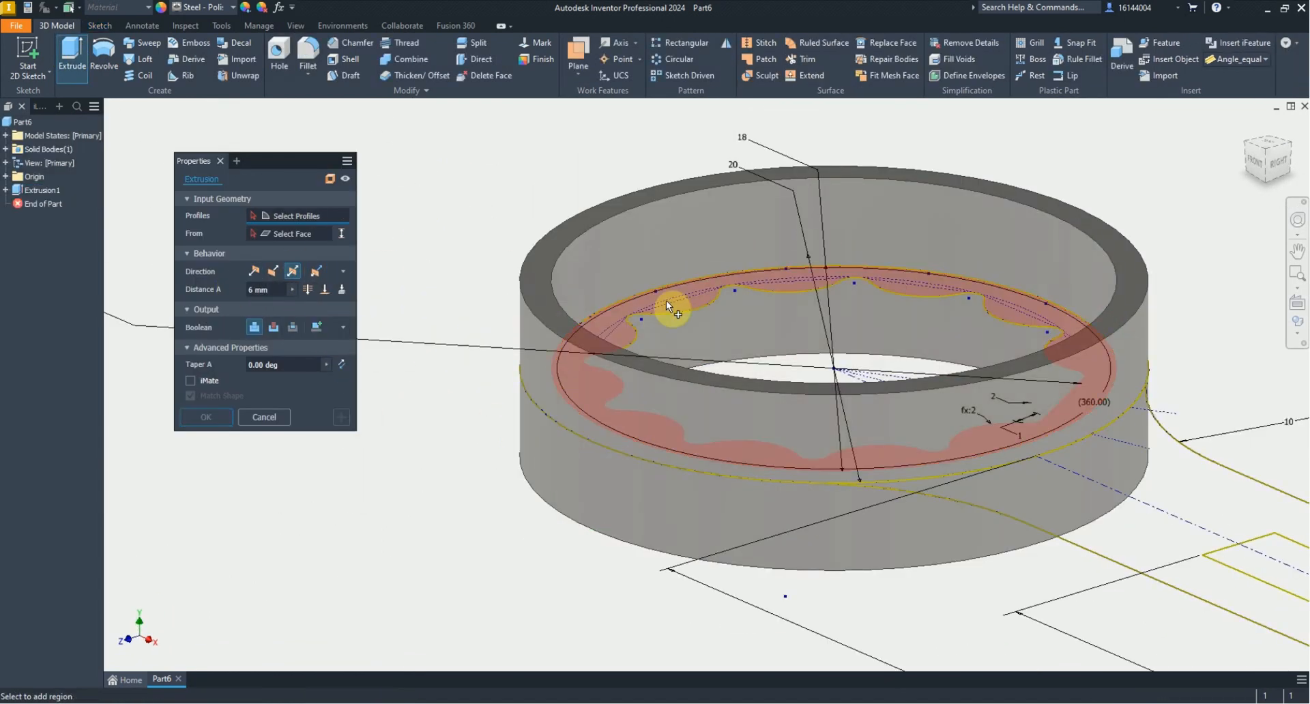
Step: Extrude the inner 12-point ring profile symmetrically by 5.2 mm, joined to the outer ring
left_click(666, 301)
left_click(266, 289)
type("5.2")
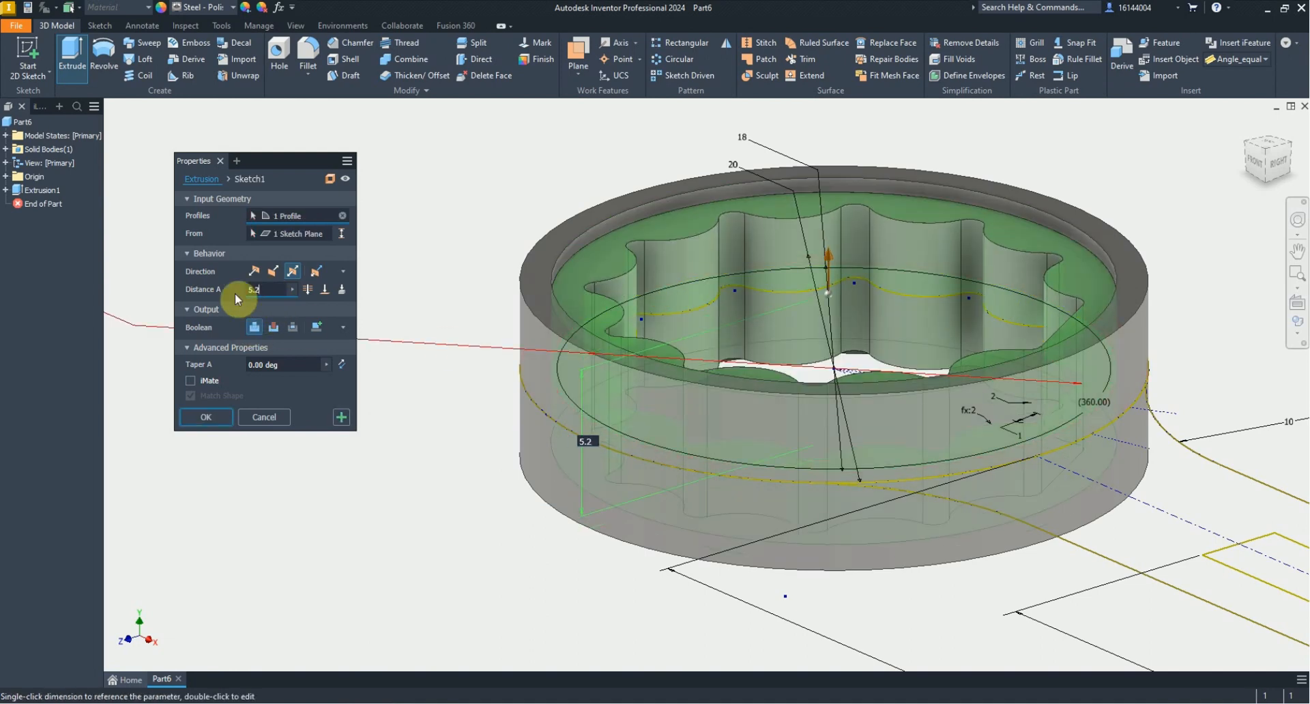
left_click(213, 418)
Step: Make Sketch1 visible again for building the handle
right_click(26, 191)
left_click(75, 297)
scroll(298, 319, "up", 3)
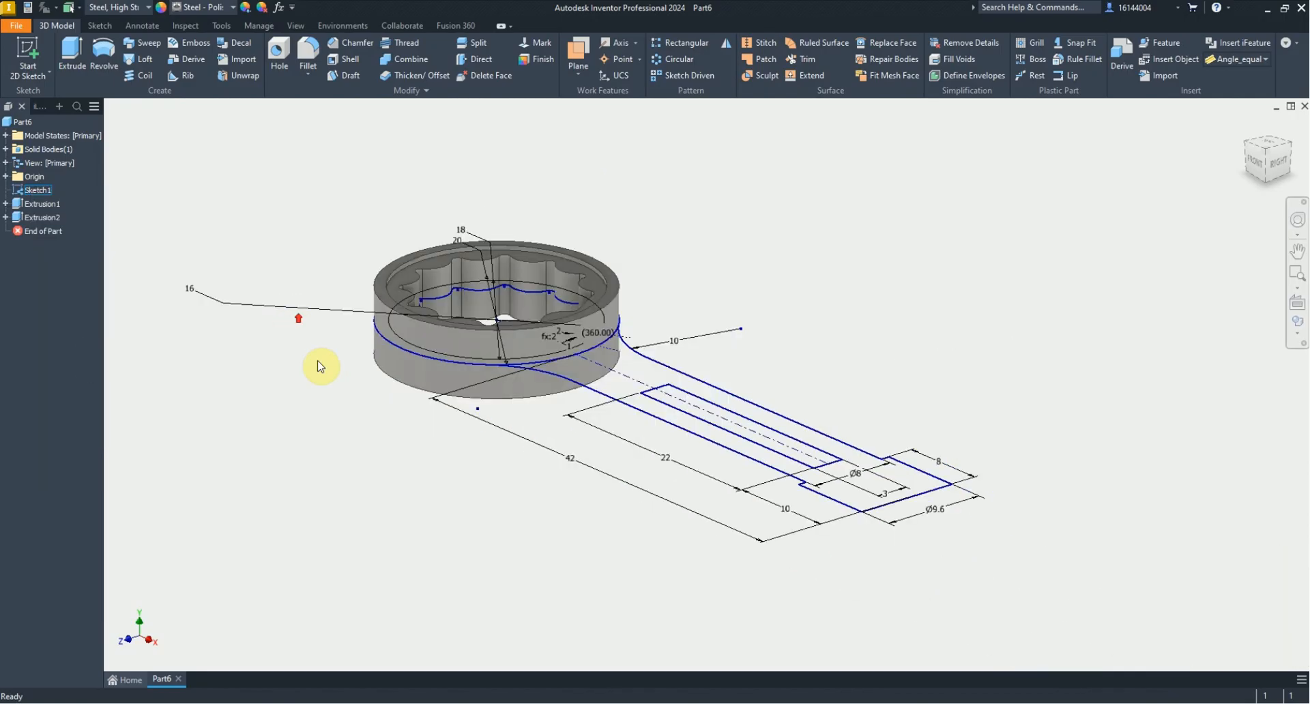
Step: Check the handle's heights in the reference drawing and create a work plane offset -1.4 mm from the ring's upper face
key("alt+Tab")
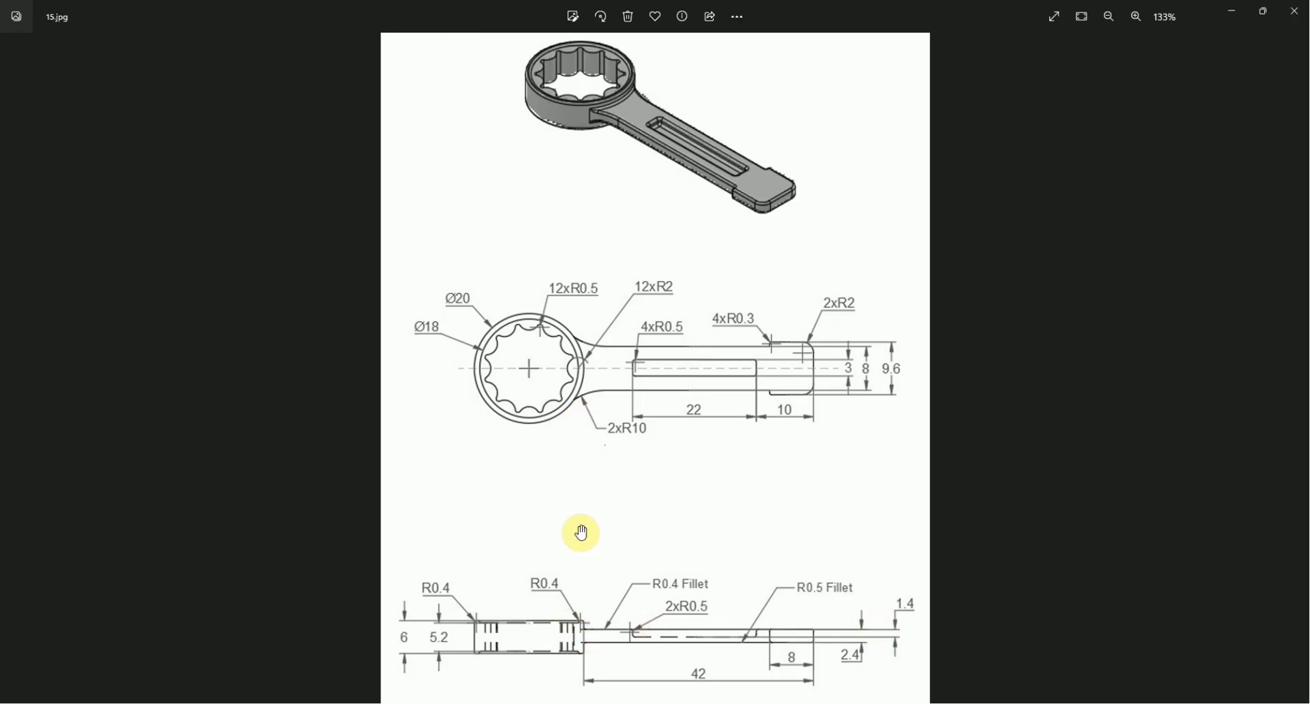
key("alt+Tab")
left_click(580, 47)
scroll(611, 296, "down", 3)
left_click_drag(594, 284, 595, 299)
type("-1.4")
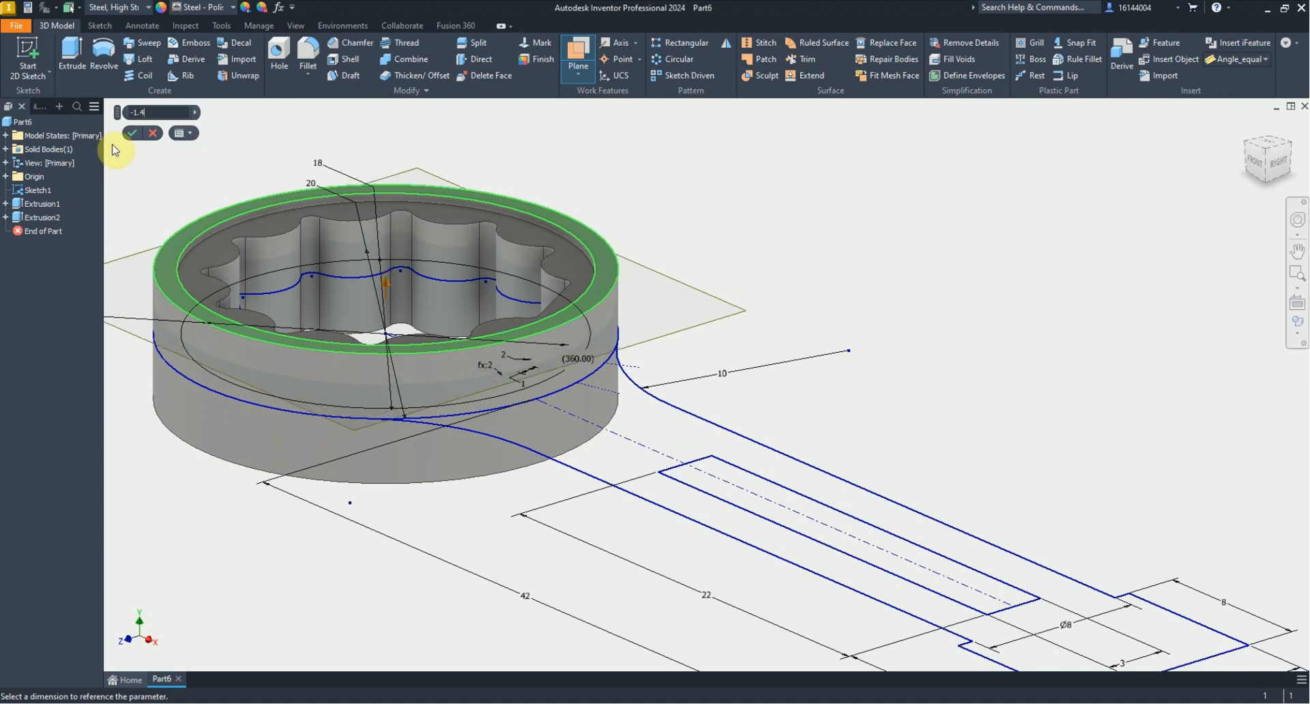
left_click(132, 133)
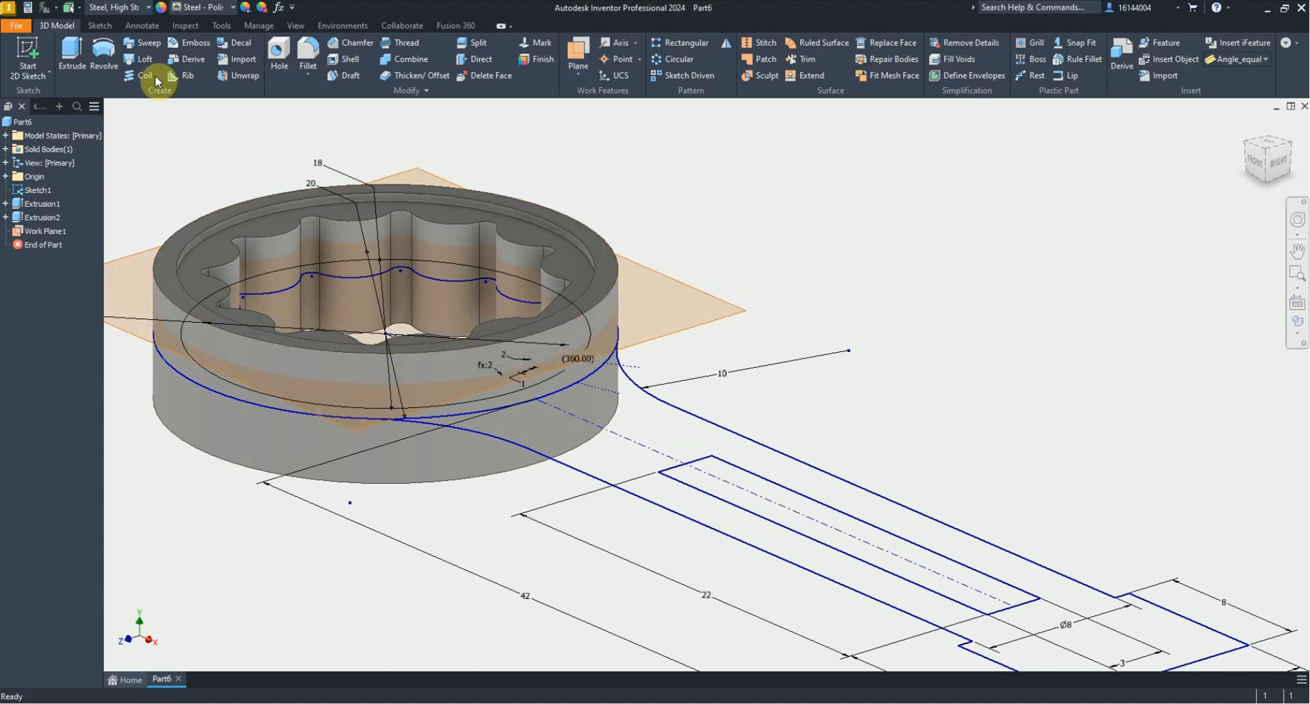
Step: Extrude the handle's two profiles, slot area included, 2.4 mm downward from the offset work plane and join them to the ring
left_click(71, 58)
scroll(468, 257, "down", 4)
left_click(608, 371)
left_click(653, 397)
scroll(648, 395, "up", 3)
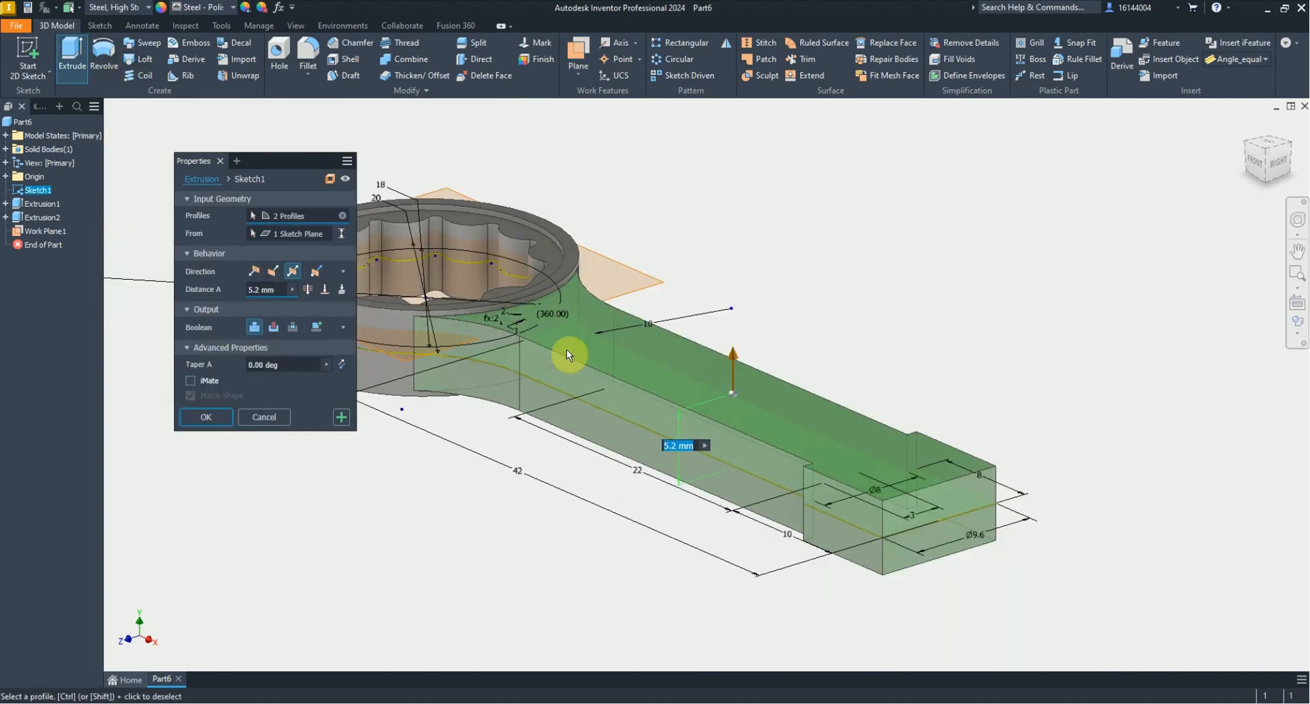
scroll(552, 344, "down", 4)
left_click(290, 234)
left_click(747, 277)
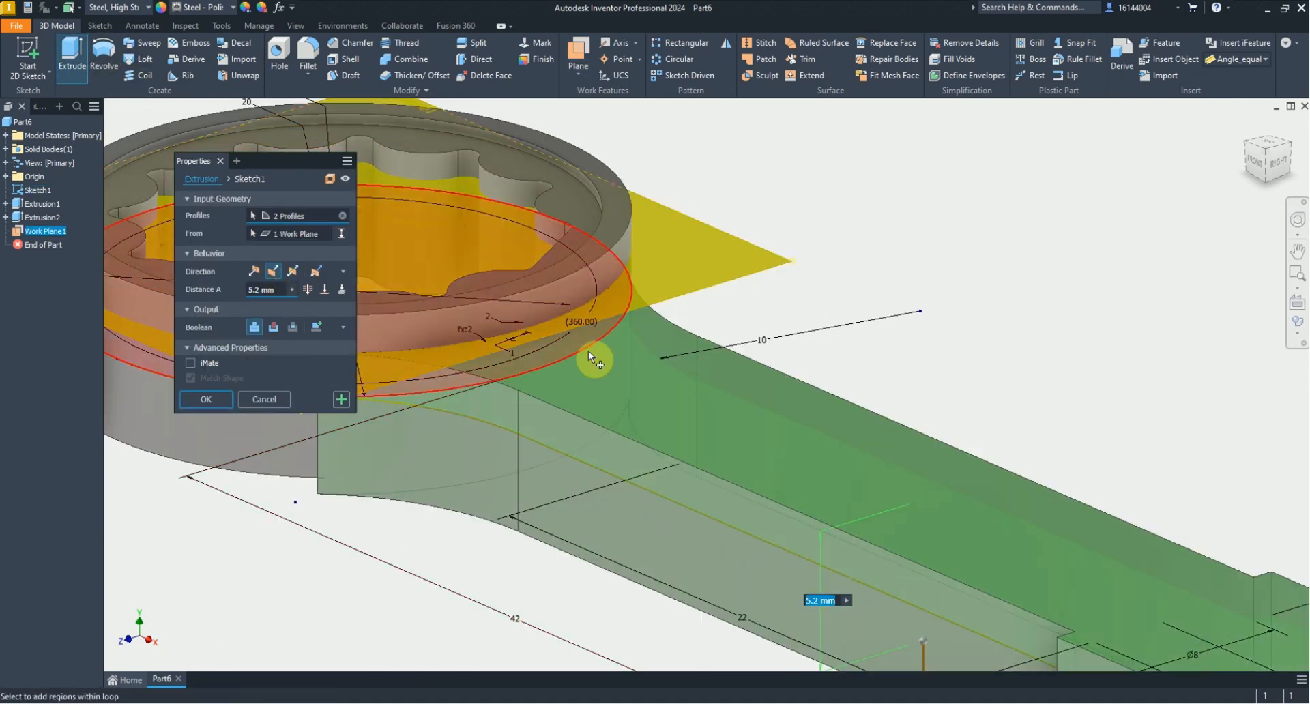
key("alt+Tab")
key("alt+Tab")
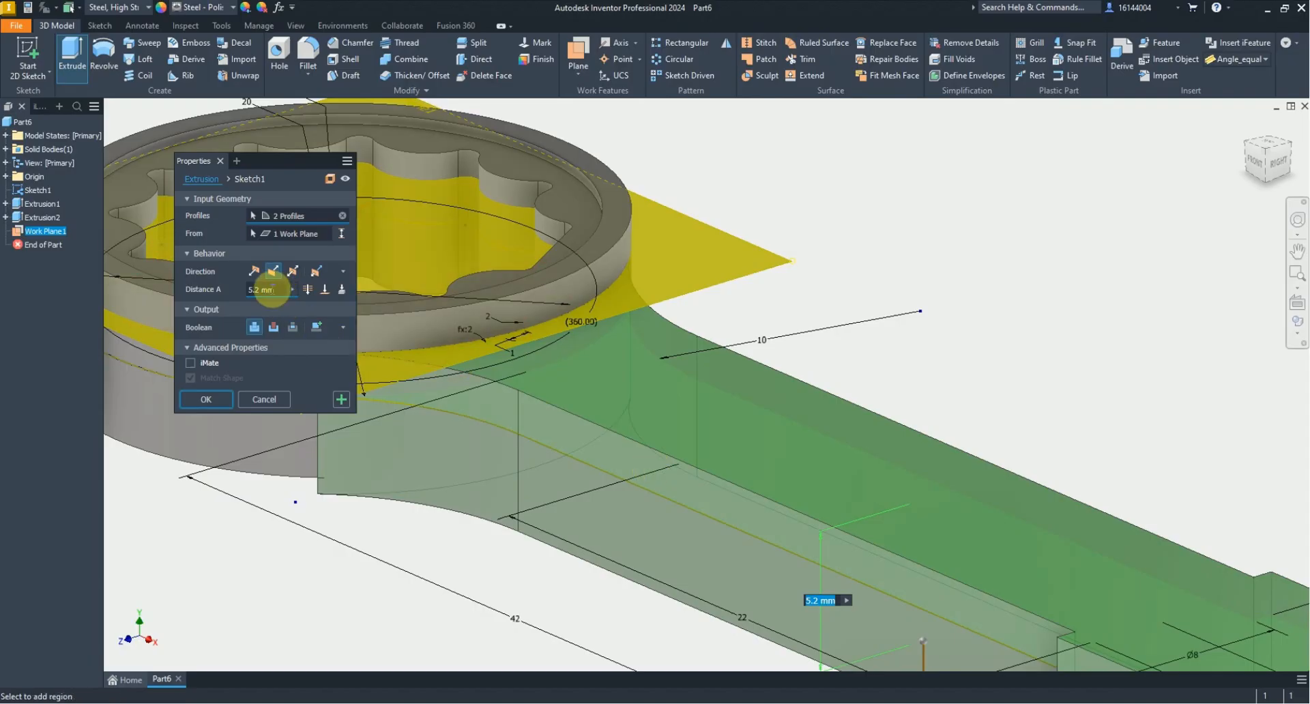
type("2.4")
scroll(655, 354, "up", 3)
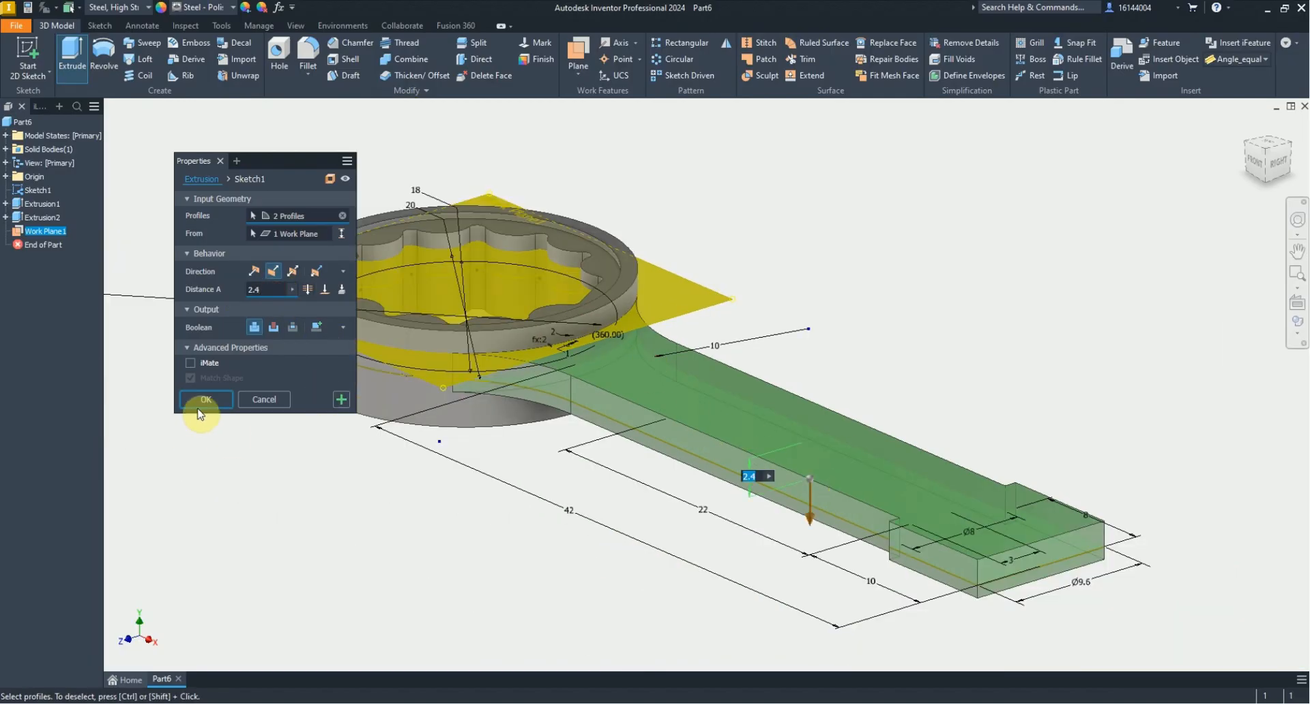
left_click(340, 400)
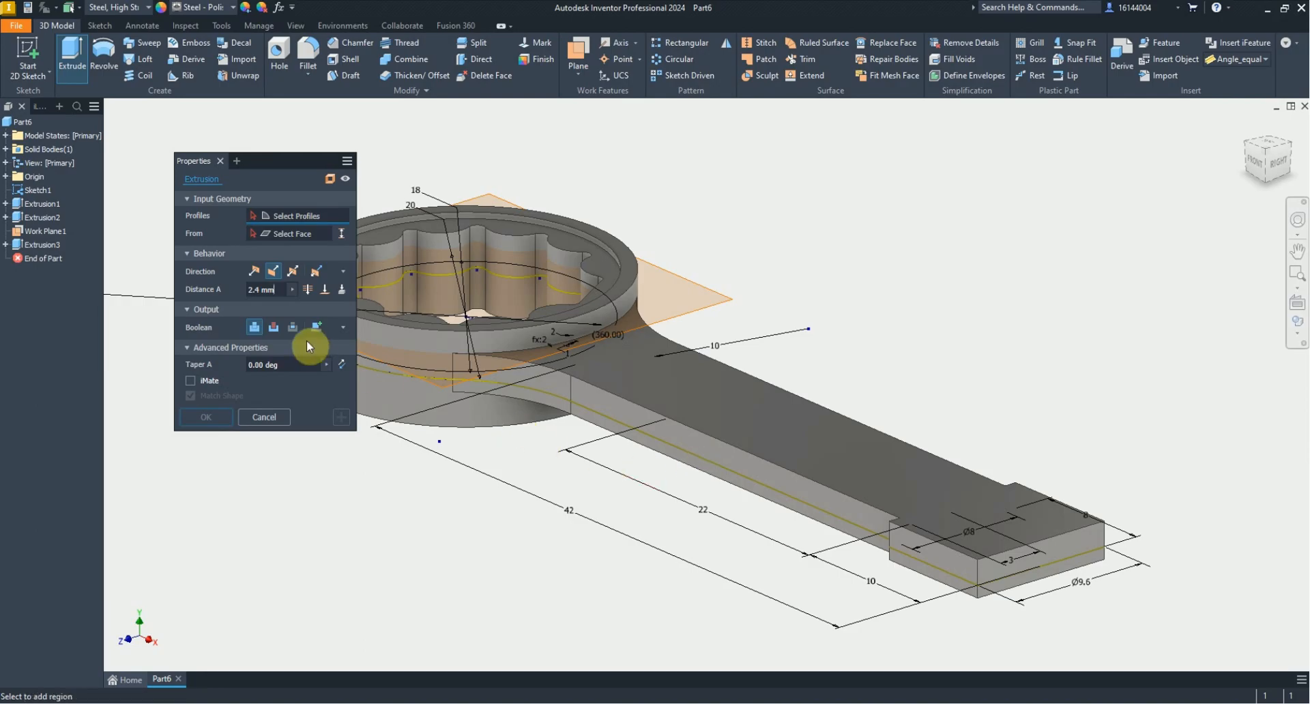
Step: Check the slot depth in the reference drawing and cut the rectangular slot 1.4 mm deep into the handle's upper face
key("alt+Tab")
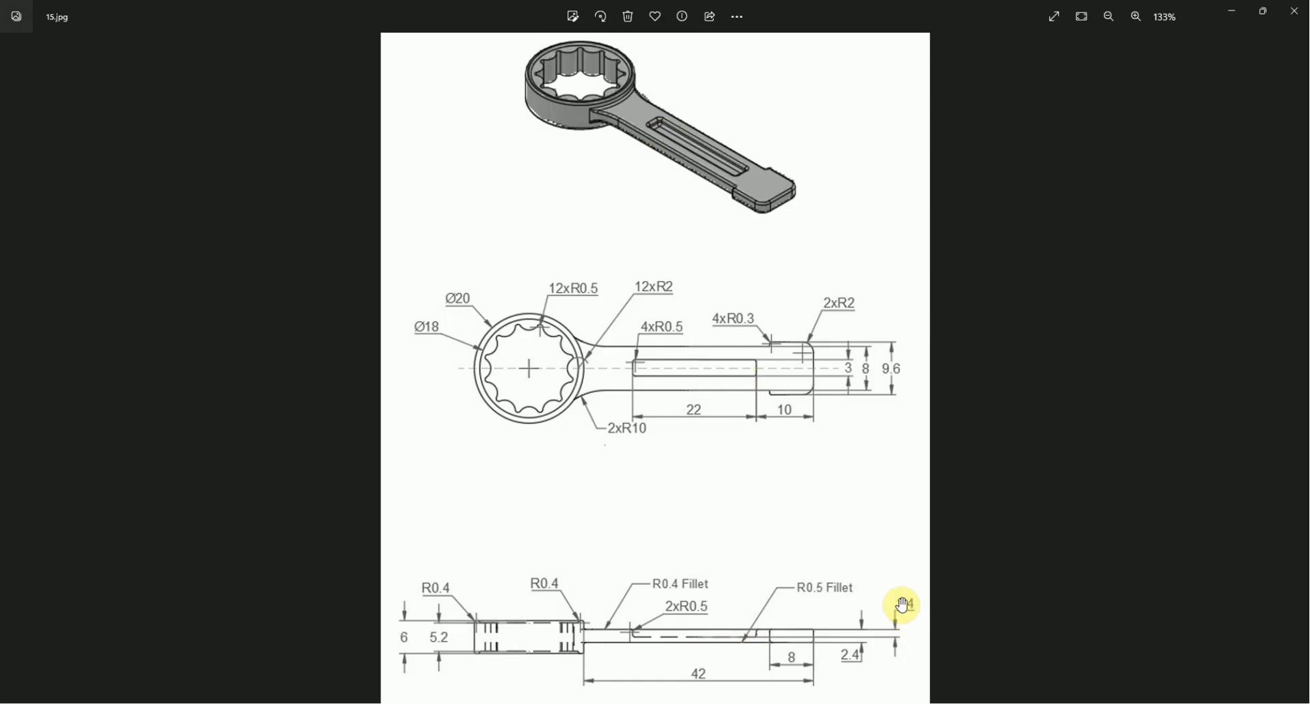
key("alt+Tab")
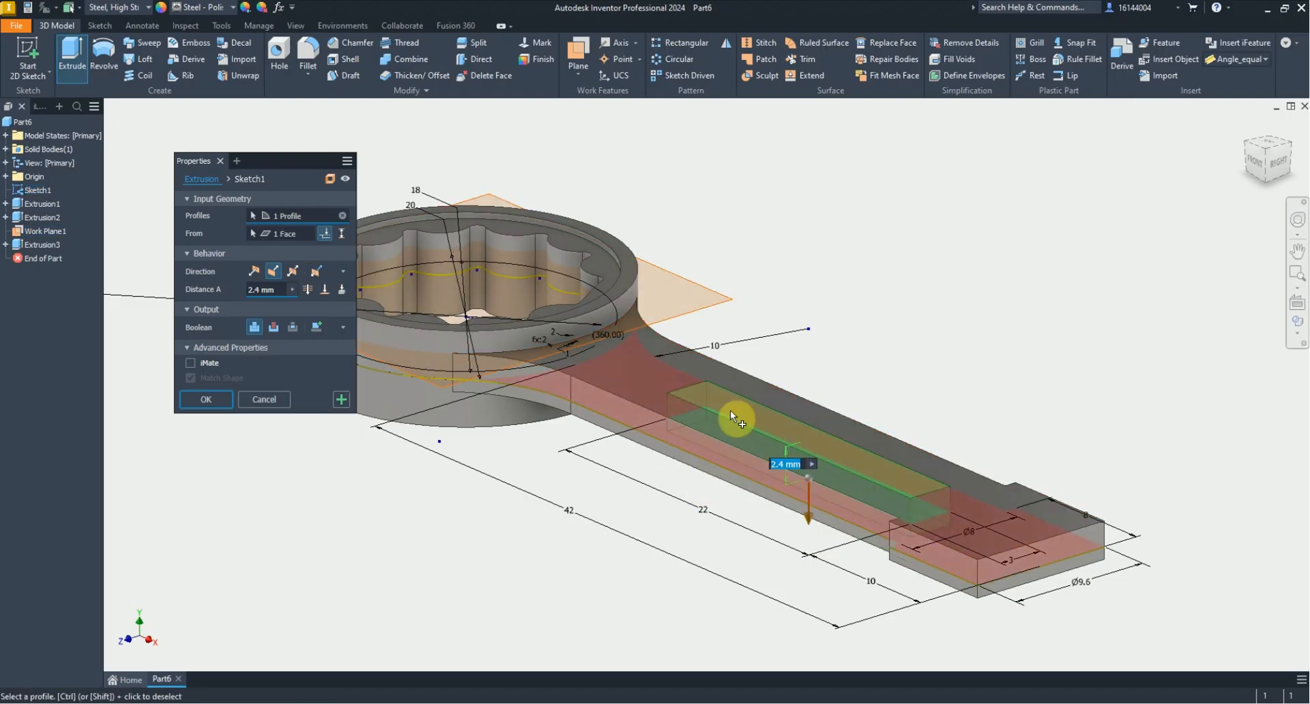
left_click(273, 327)
left_click(251, 290)
type("1")
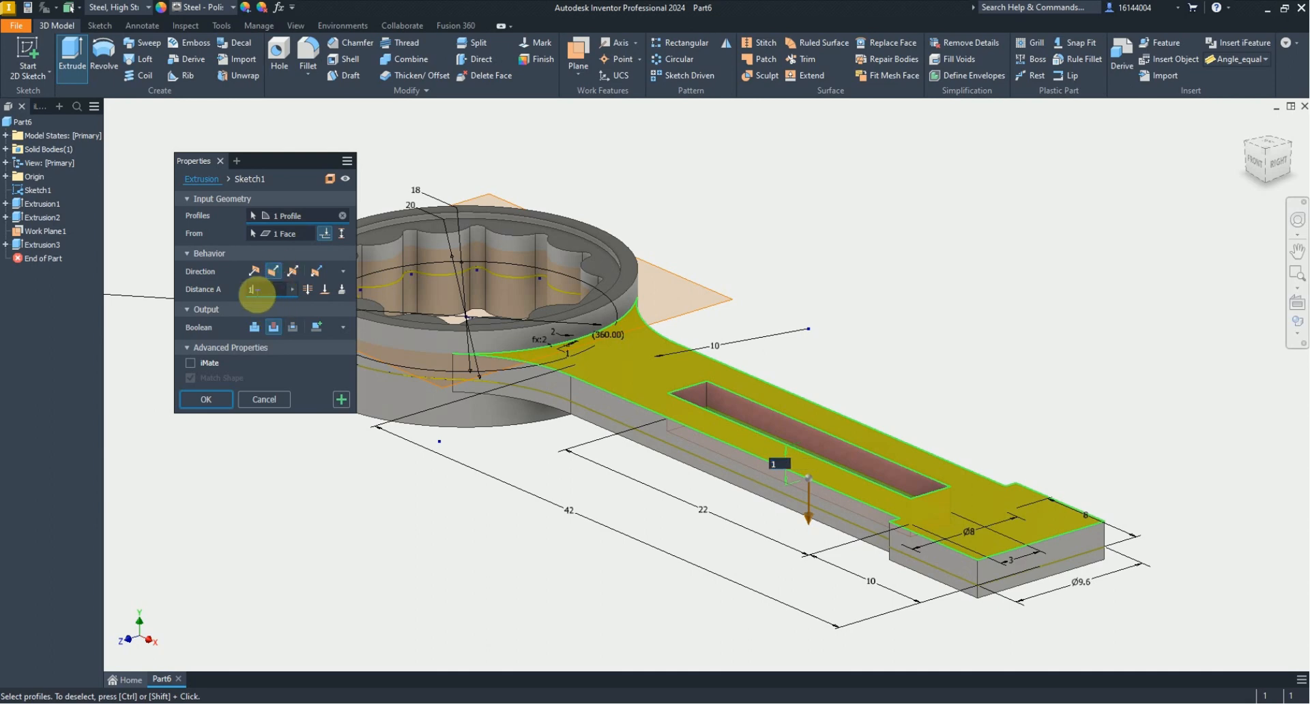
type(".4")
left_click(214, 405)
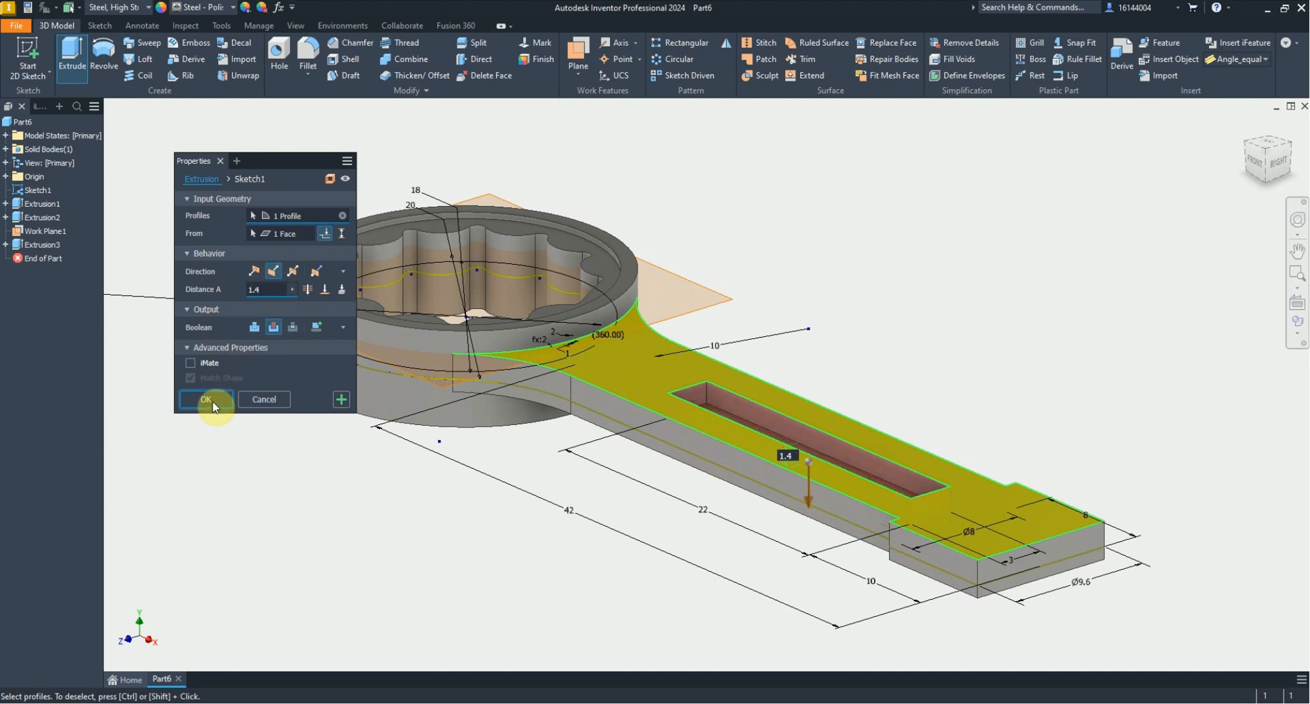
Step: Hide Sketch1 and Work Plane1 so that only the solid is displayed
right_click(35, 190)
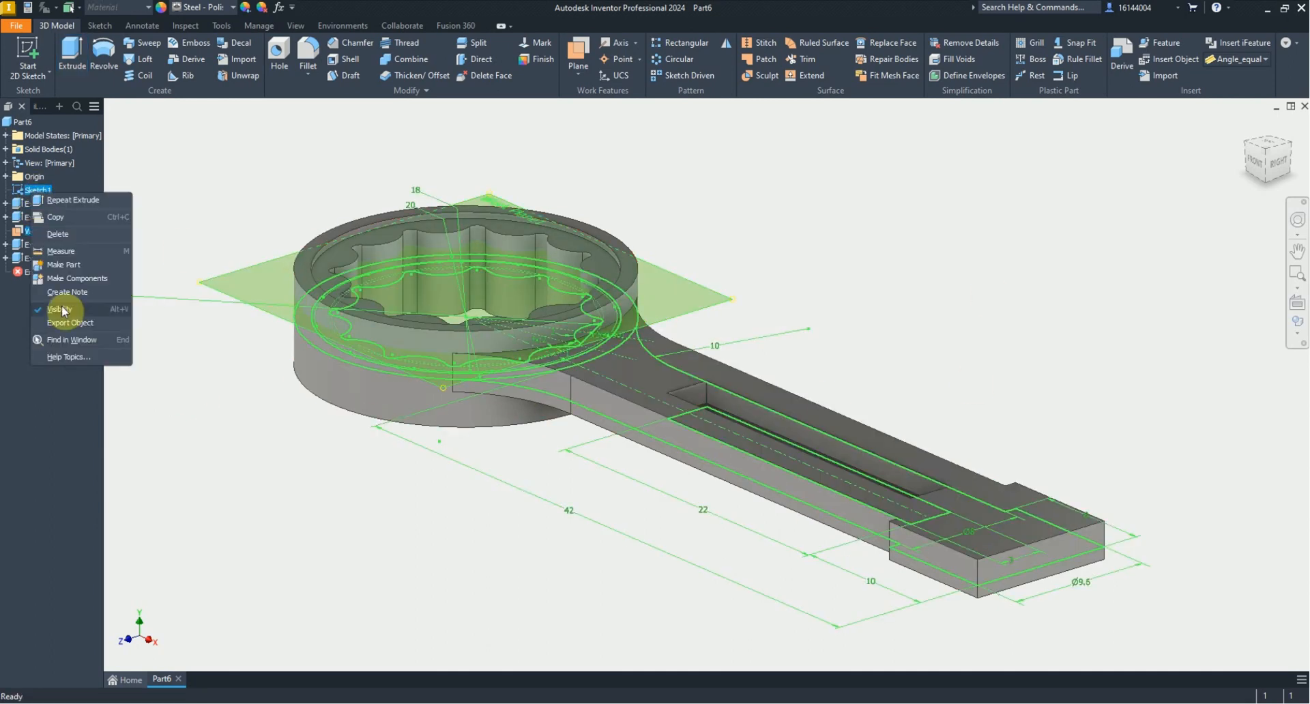
left_click(63, 311)
mouse_move(490, 456)
middle_mouse_down("shift")
mouse_move(535, 403)
mouse_move(564, 471)
middle_mouse_up("shift")
Step: Check the corner radii in the reference drawing and round the end block's two outer vertical corners with 2 mm fillets
key("alt+Tab")
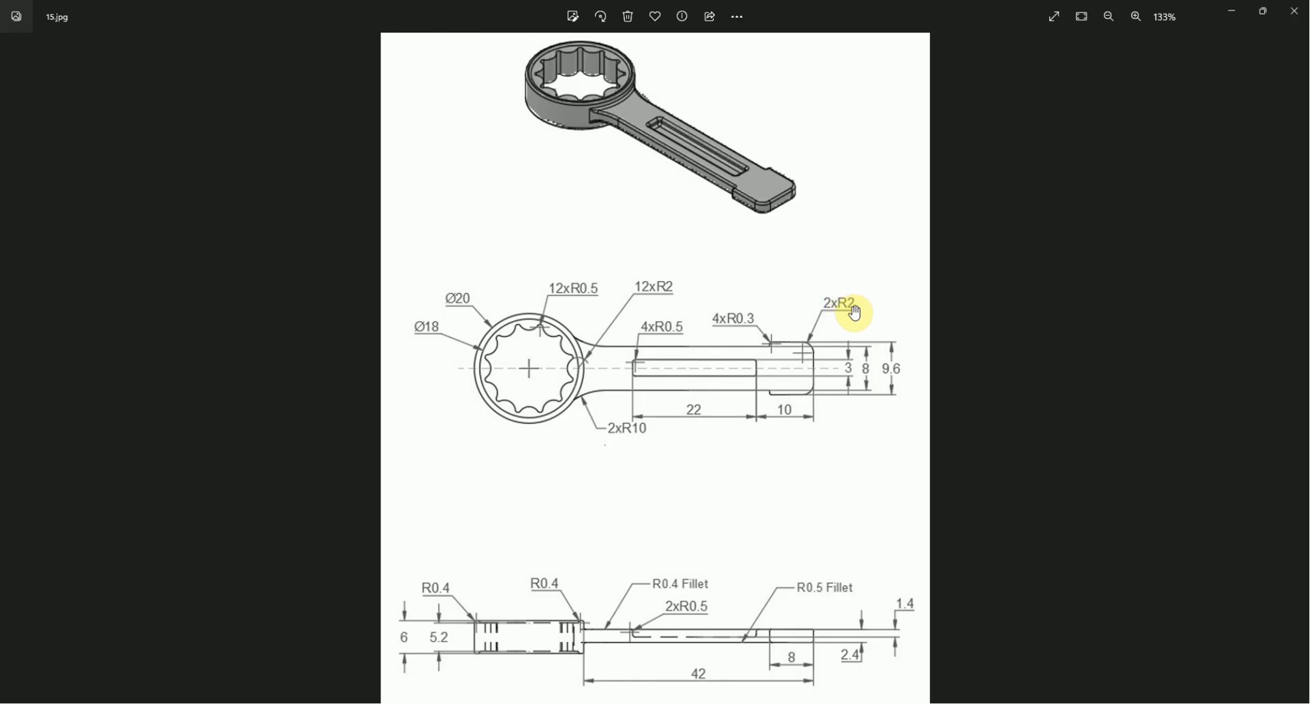
key("alt+Tab")
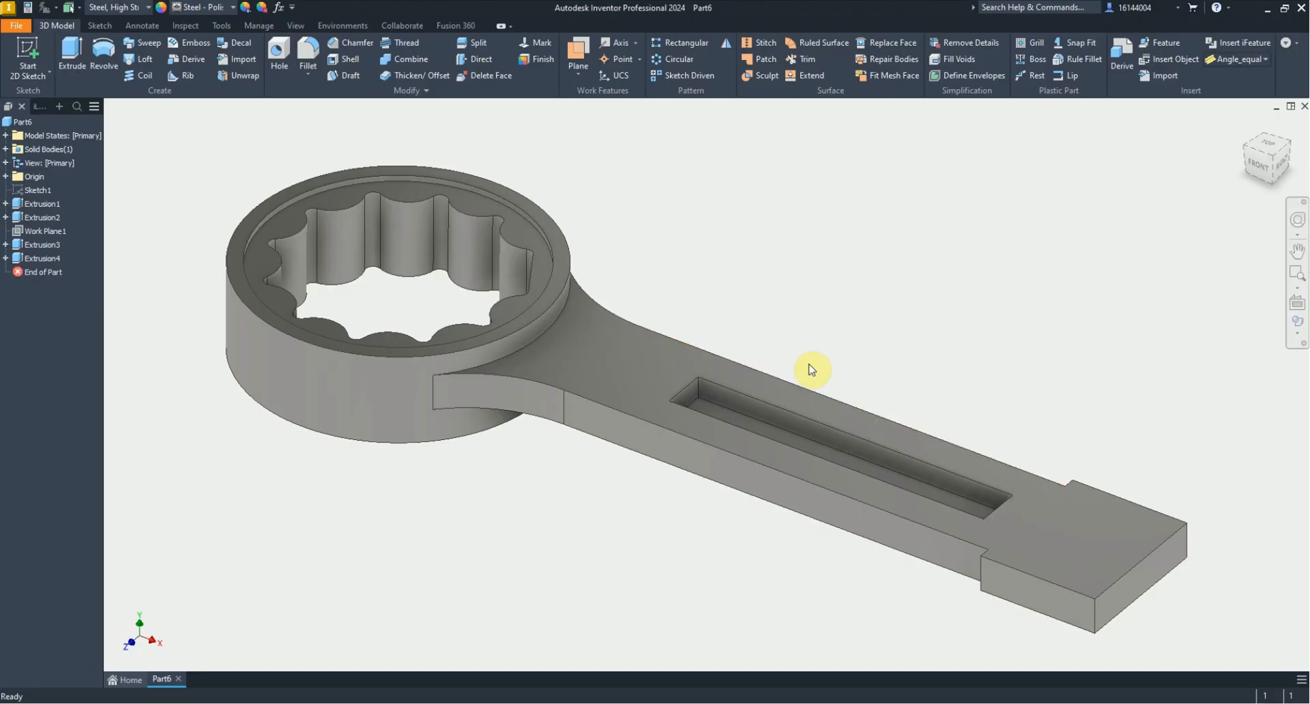
left_click(307, 54)
left_click(1150, 592)
left_click(1094, 614)
Step: Add a 0.3 mm fillet set on the two inside vertical edges where the handle meets the end block
left_click(346, 215)
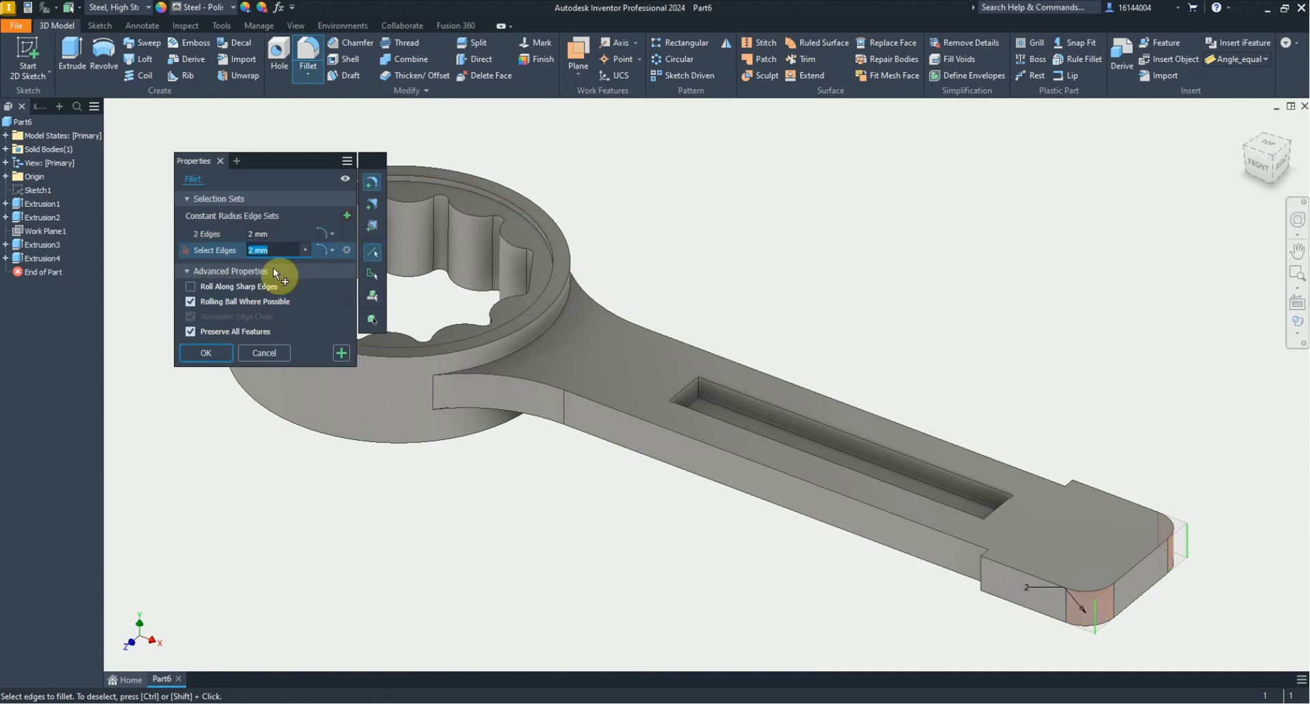
type(".3")
left_click(1060, 506)
middle_click_drag(1023, 573, 1044, 526, "shift")
scroll(1038, 535, "up", 3)
Step: Add a 0.5 mm fillet set on the slot's four vertical corner edges and apply the fillet feature
left_click(346, 215)
type(".5")
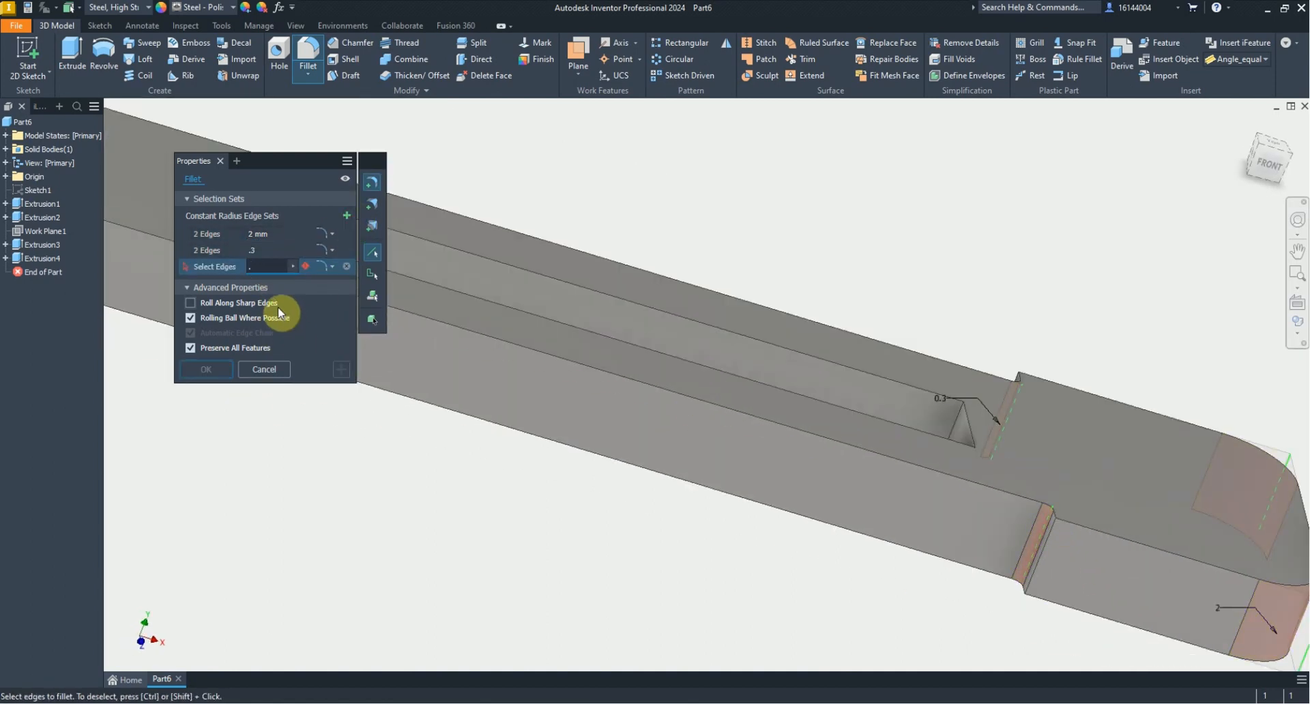
left_click(964, 464)
scroll(955, 461, "up", 5)
scroll(546, 328, "down", 5)
left_click(524, 297)
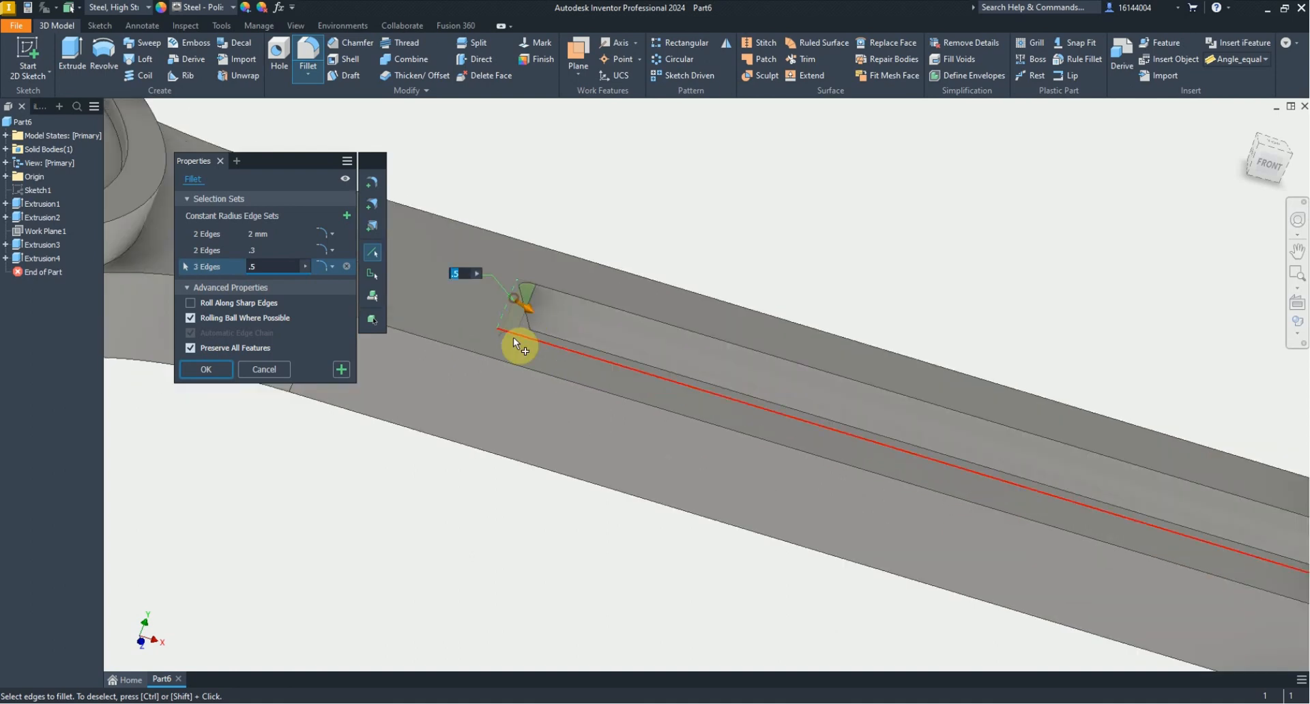
left_click(513, 338)
scroll(518, 343, "up", 5)
middle_click_drag(533, 352, 551, 408, "shift")
key("Return")
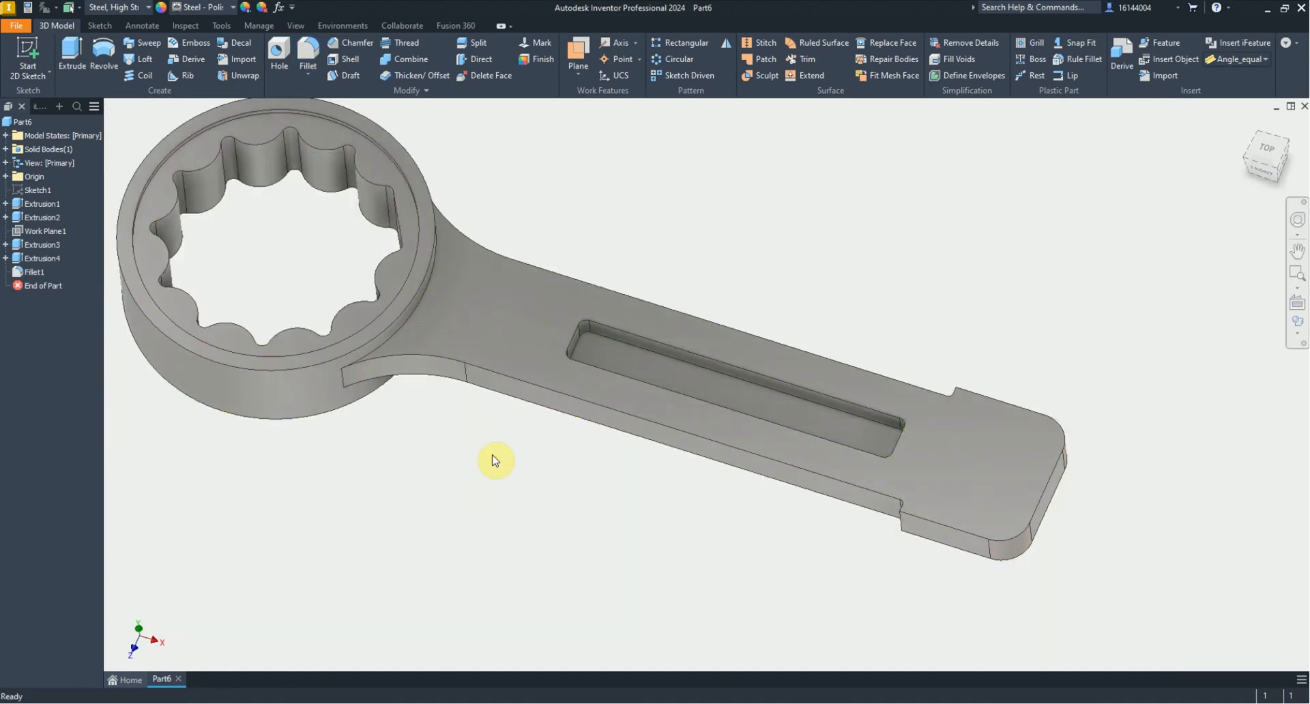
Step: Check the edge radii in the reference drawing and start a 0.4 mm fillet on the ring's recess edges and upper outer edge
key("alt+Tab")
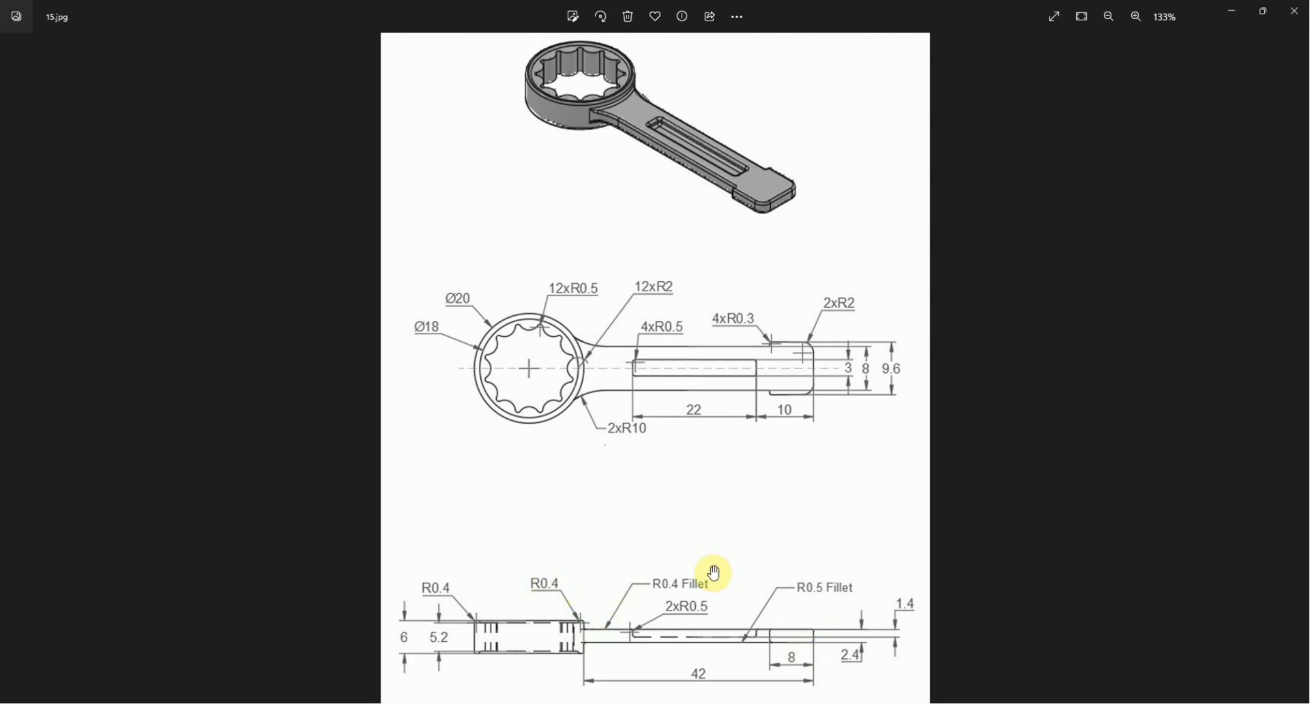
key("alt+Tab")
left_click(308, 60)
type(".4")
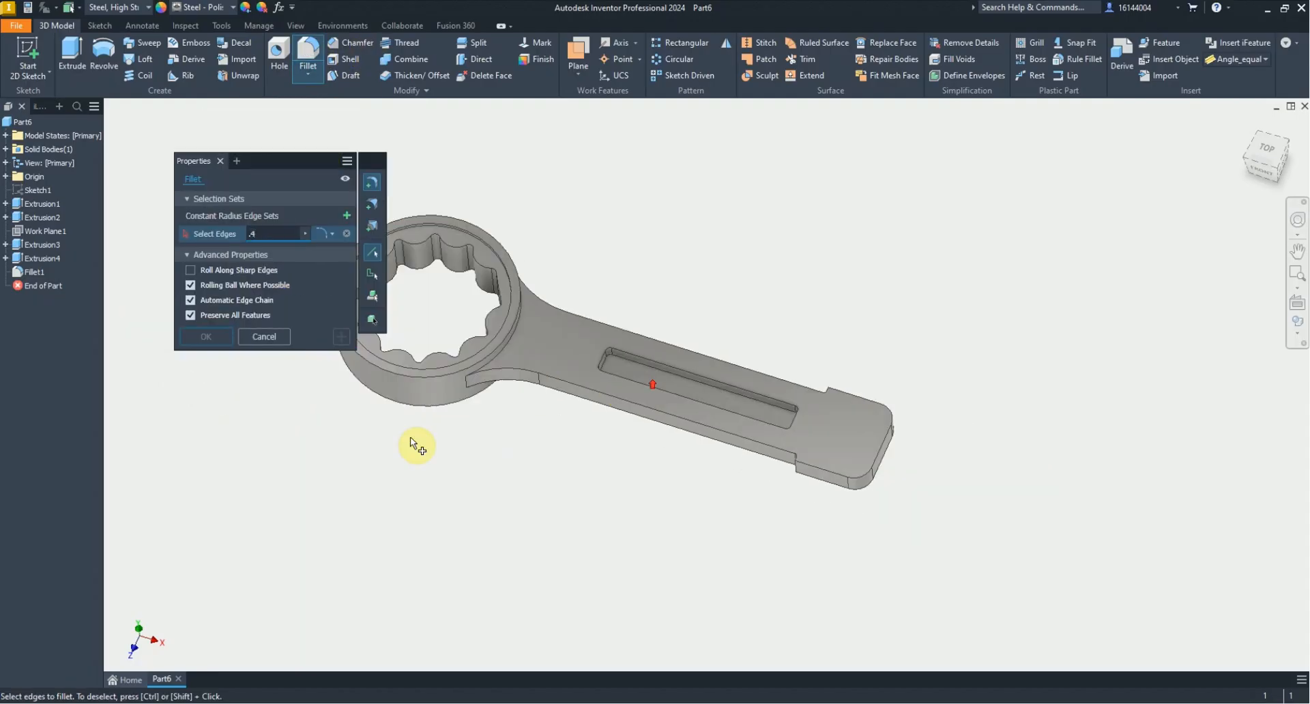
scroll(537, 316, "up", 5)
left_click(563, 181)
left_click(562, 179)
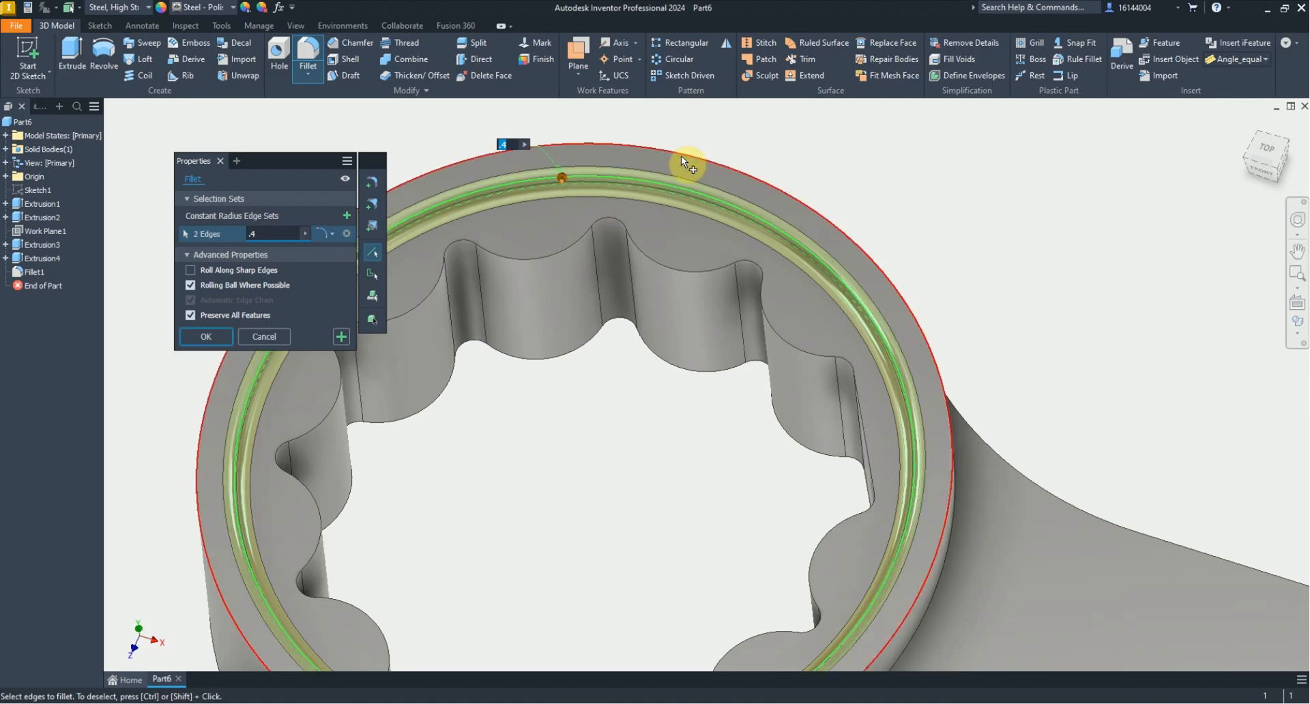
key("alt+Tab")
key("alt+Tab")
left_click(733, 170)
scroll(691, 224, "down", 5)
scroll(728, 361, "up", 5)
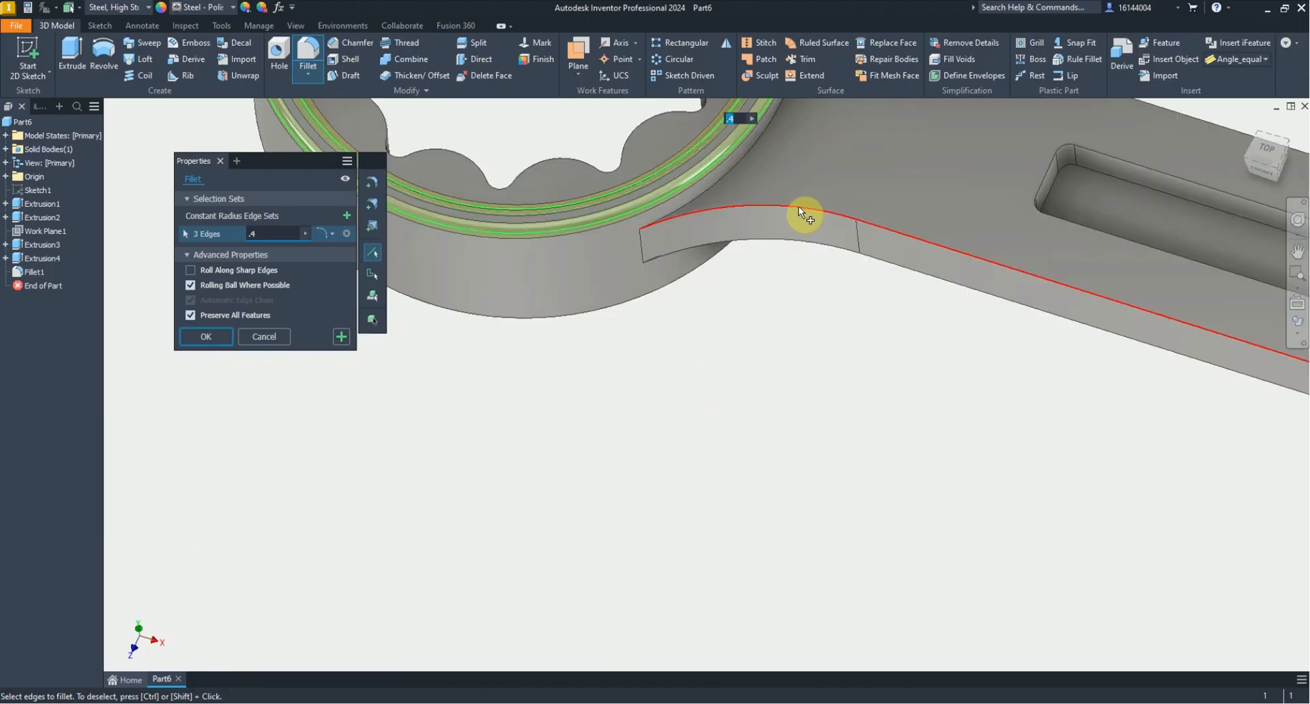
Step: Add the upper perimeter edges of the handle and end block to the 0.4 mm fillet set
left_click(802, 208)
scroll(805, 273, "down", 5)
scroll(1013, 293, "up", 3)
left_click(1073, 274)
left_click(1221, 308)
scroll(836, 372, "down", 3)
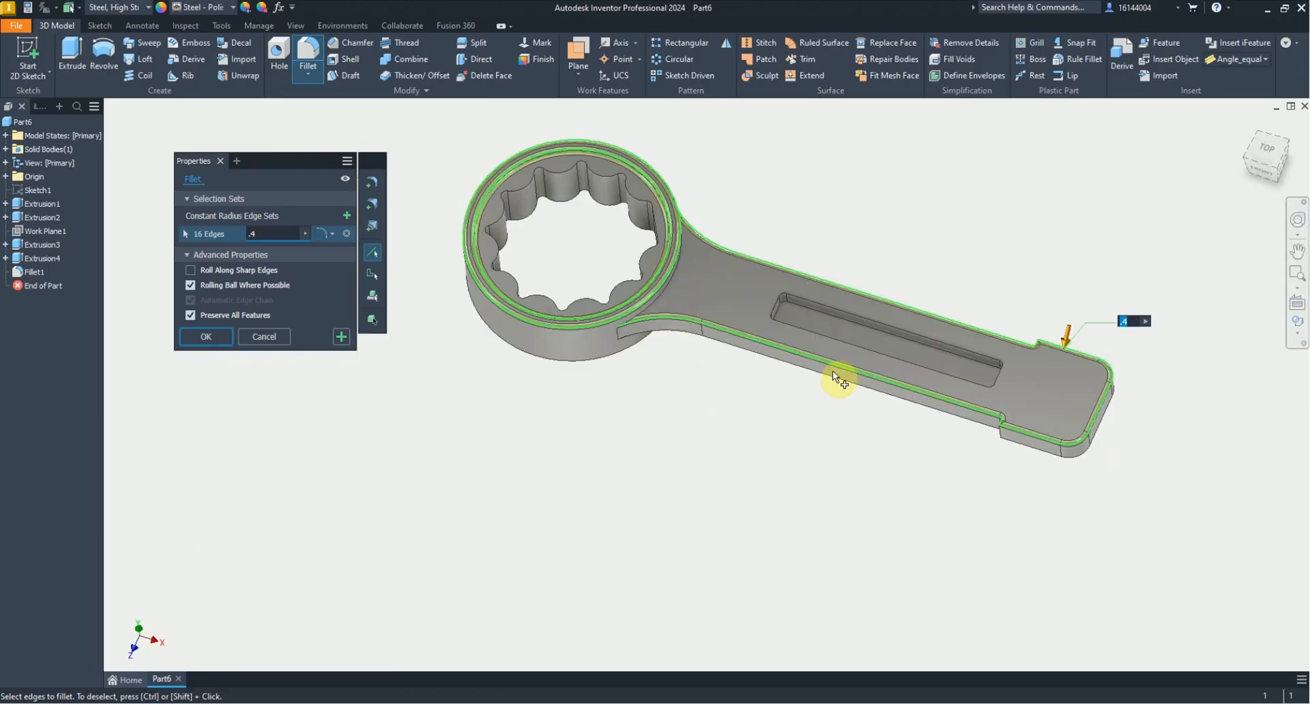
Step: Add the slot's edge loops to the 0.4 mm fillet set and check the remaining fillet radii in the reference drawing
scroll(815, 277, "up", 4)
left_click(781, 279)
key("alt+Tab")
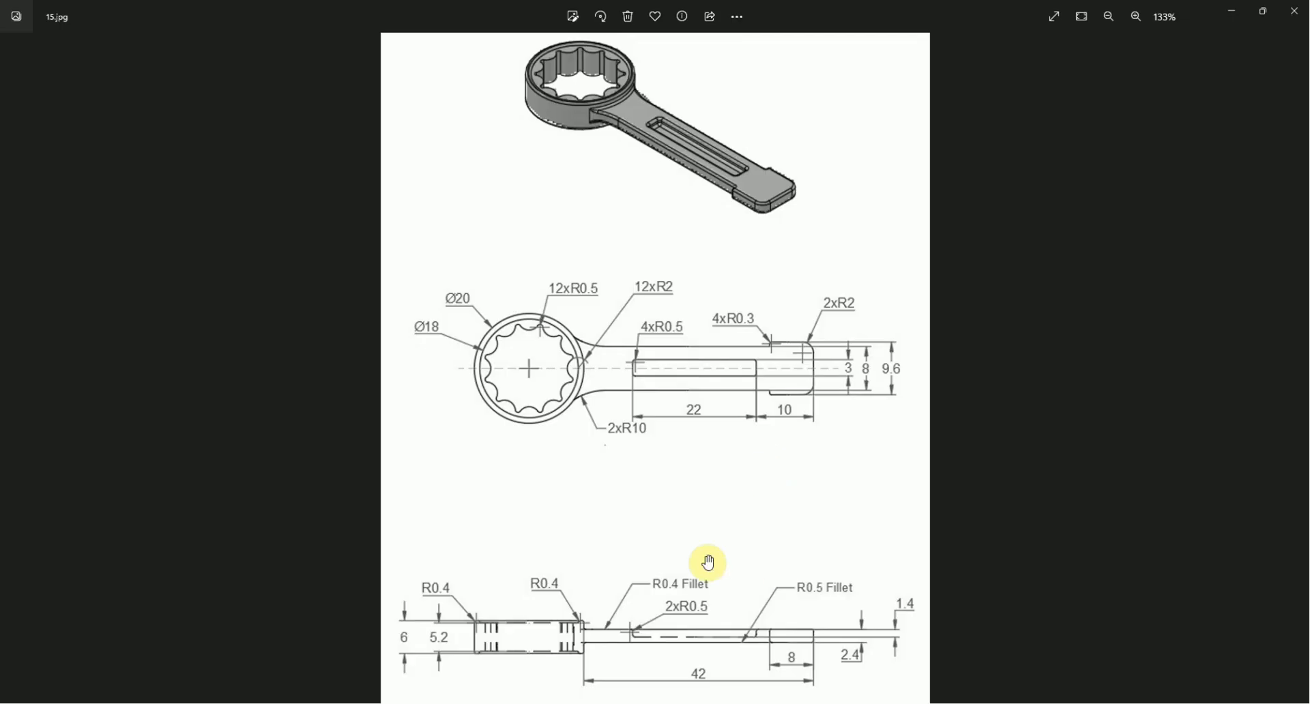
key("alt+Tab")
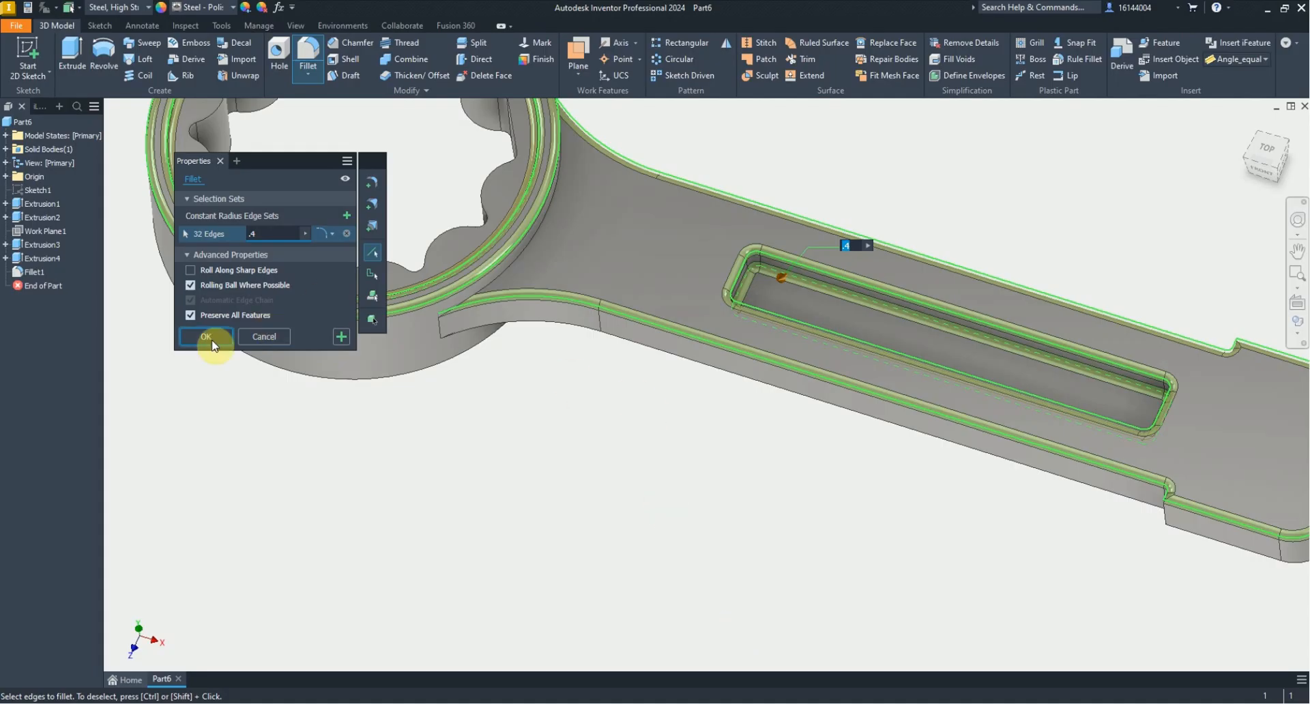
Step: Add a 0.5 mm edge set on the lower perimeter edges of the handle and end block and apply the fillet
left_click(346, 215)
type(".5")
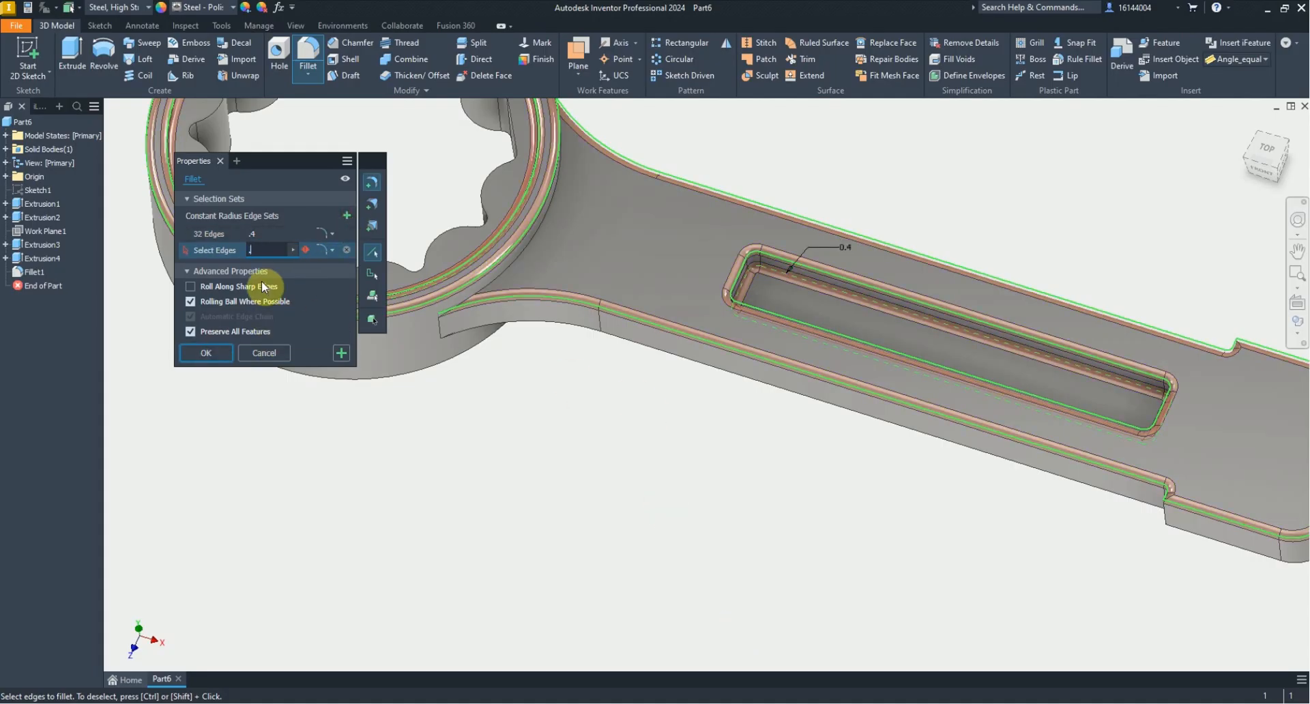
left_click(641, 345)
middle_click_drag(650, 386, 748, 352, "shift")
left_click(738, 366)
scroll(658, 410, "down", 3)
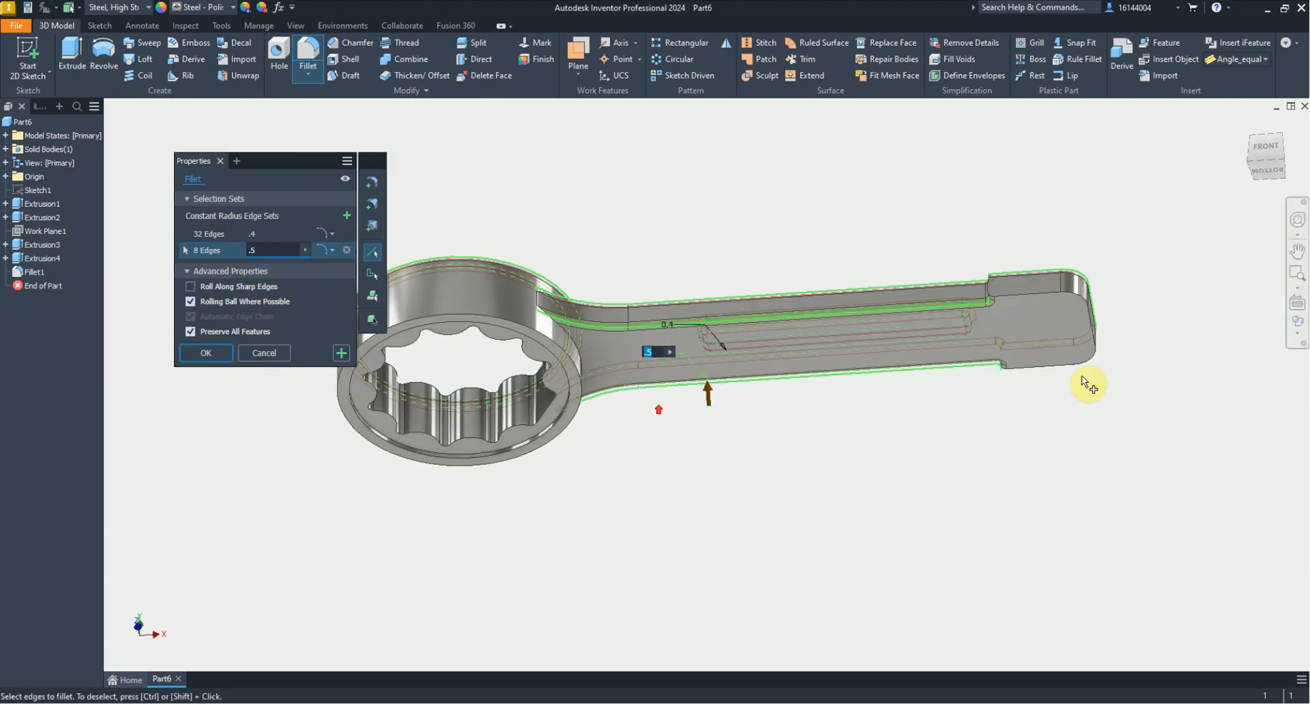
left_click(1067, 362)
scroll(948, 307, "up", 3)
middle_click_drag(945, 307, 942, 423, "shift")
left_click(206, 352)
scroll(694, 522, "down", 3)
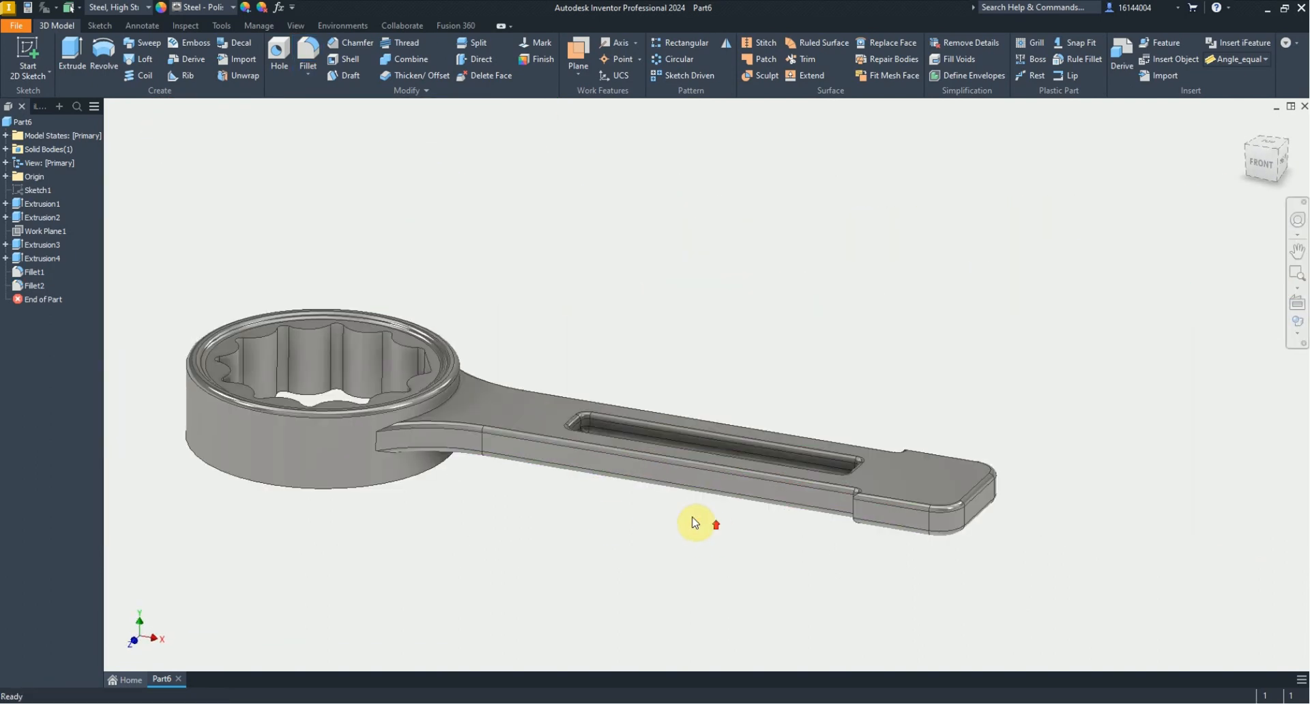
Step: Edit the last fillet and add the ring's underside recess edge to its 0.4 mm set
middle_click_drag(695, 524, 577, 618, "shift")
double_click(31, 285)
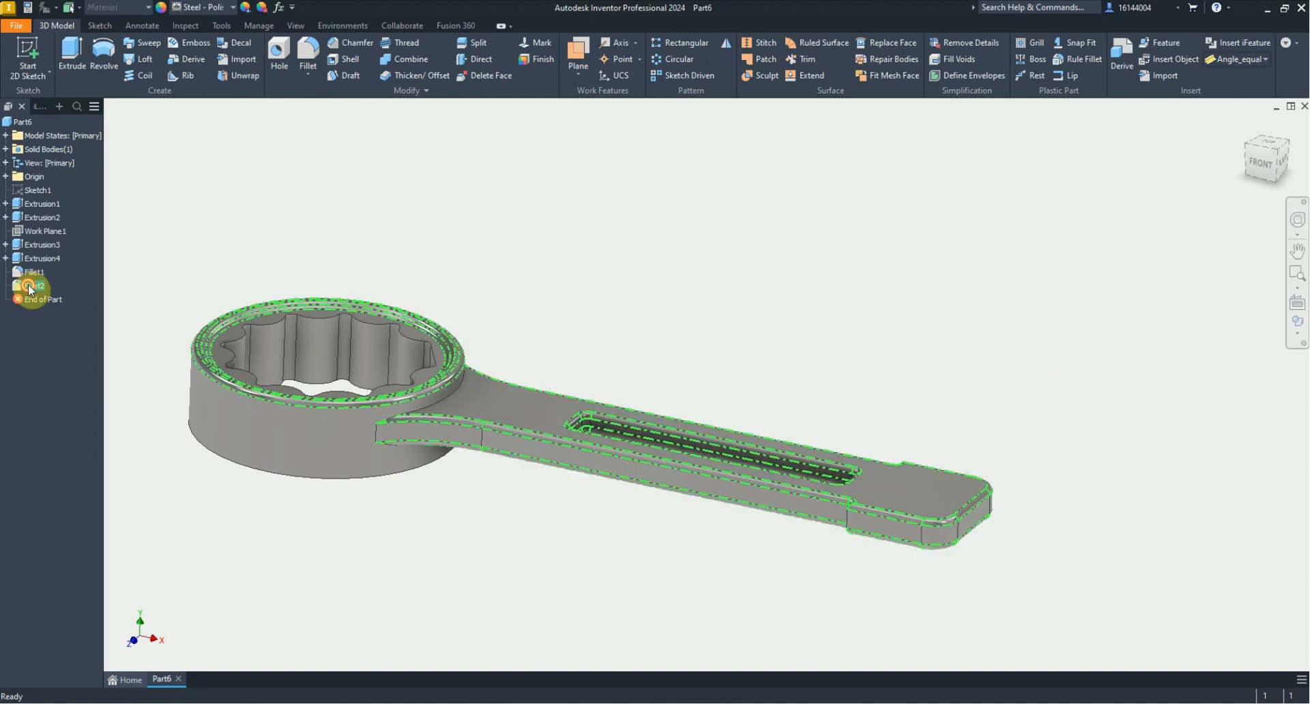
scroll(611, 566, "down", 3)
middle_click_drag(607, 563, 485, 471, "shift")
scroll(483, 513, "up", 5)
left_click(484, 515)
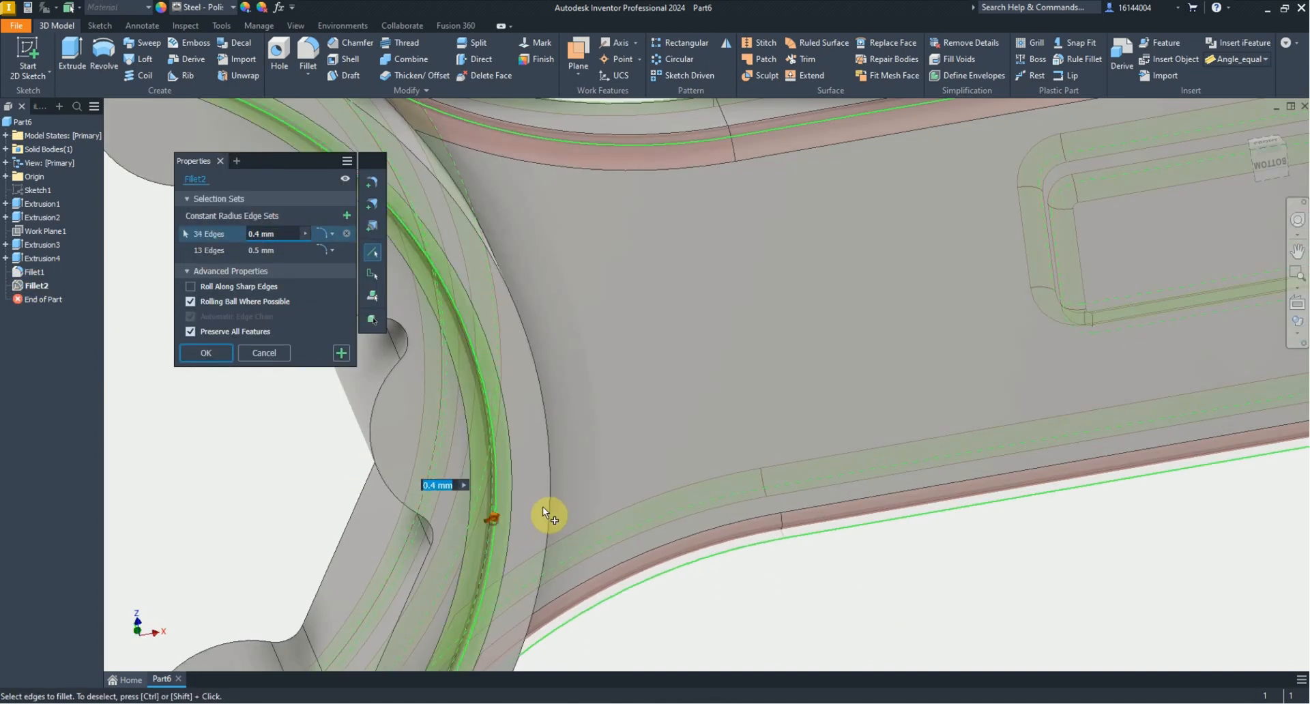
scroll(546, 505, "down", 3)
middle_click_drag(574, 424, 716, 479, "shift")
key("Return")
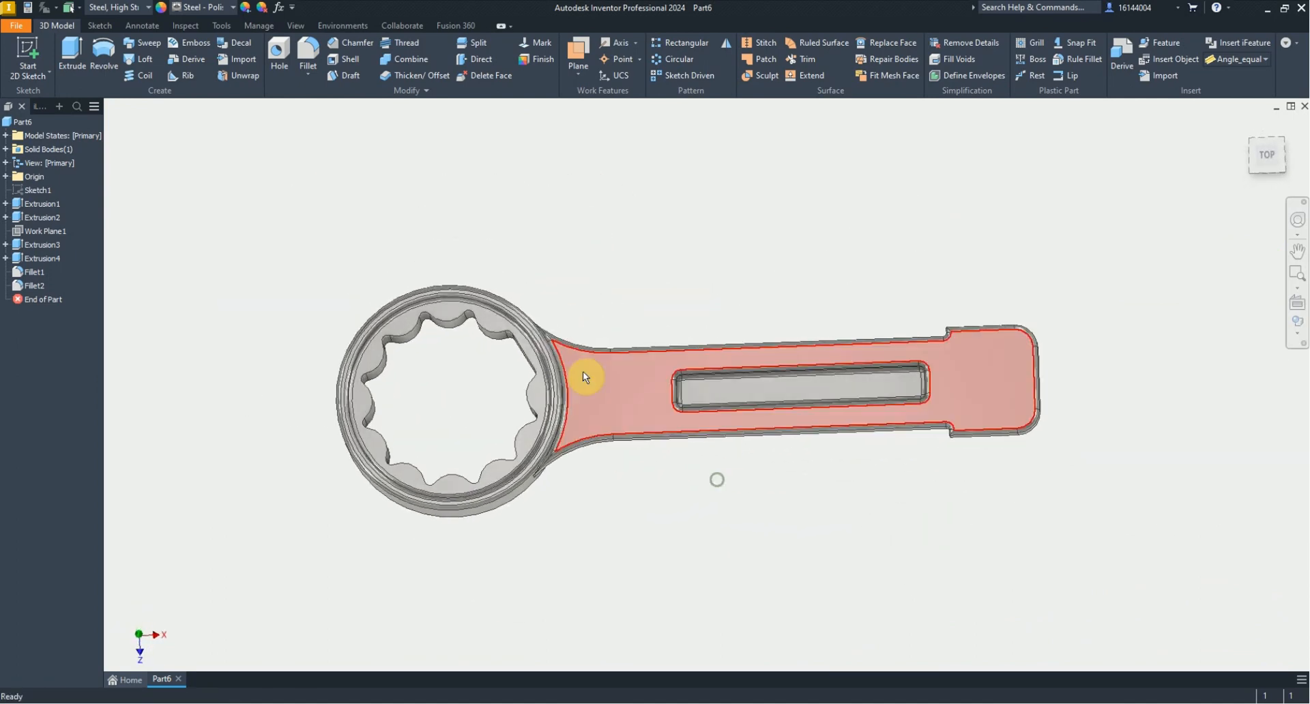
Step: Open the extrusion of the ring's 12-point inner profile, review its region and settings, and close it
double_click(39, 219)
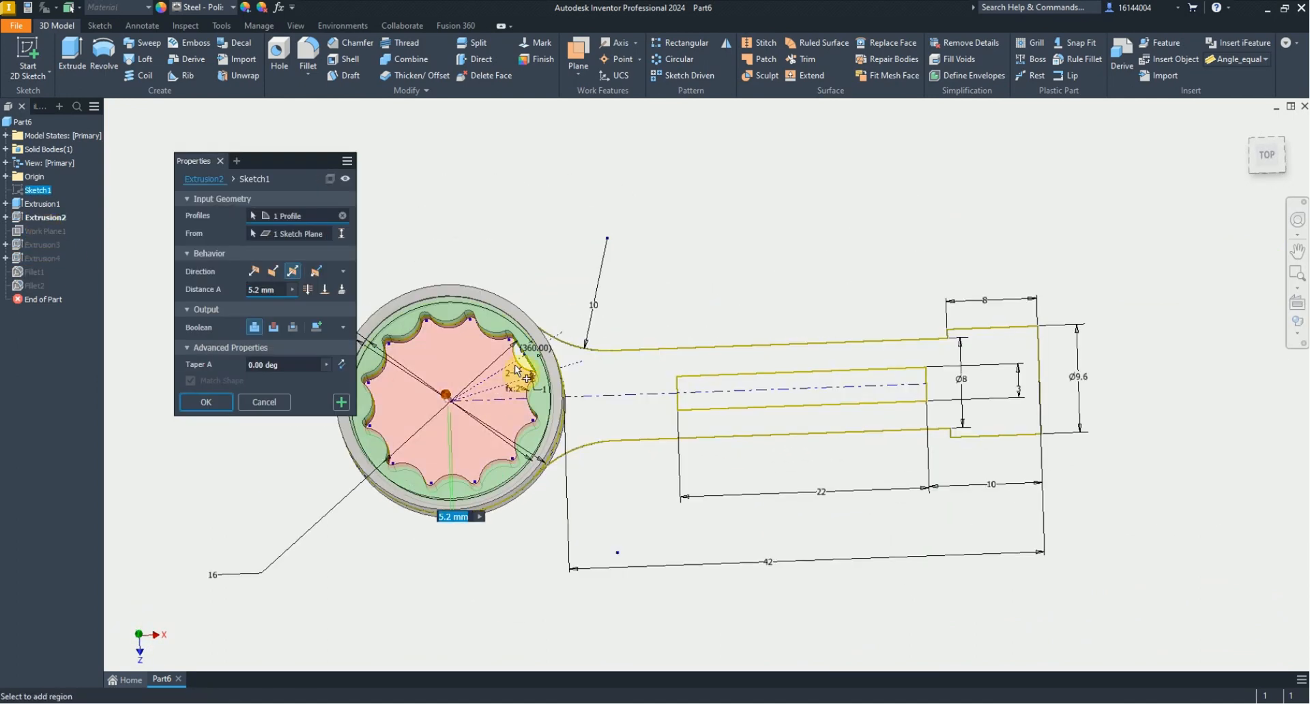
scroll(546, 348, "up", 5)
scroll(556, 342, "down", 4)
left_click(217, 407)
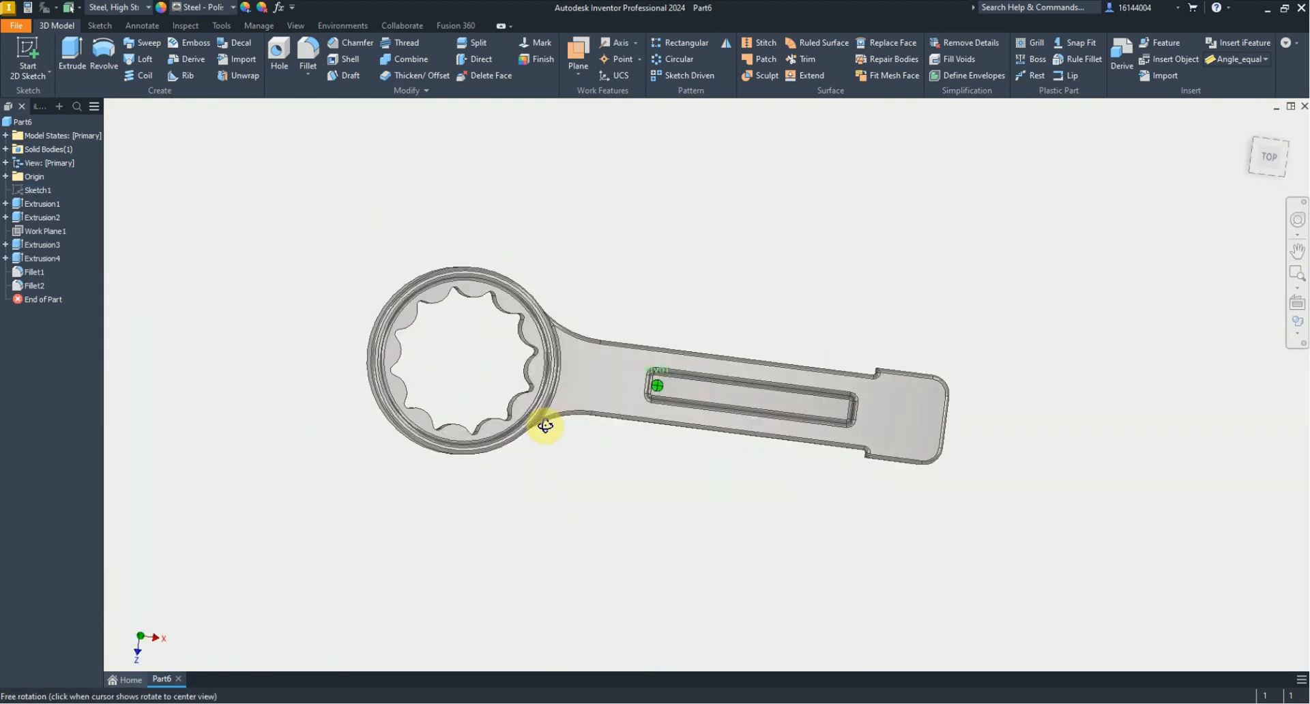